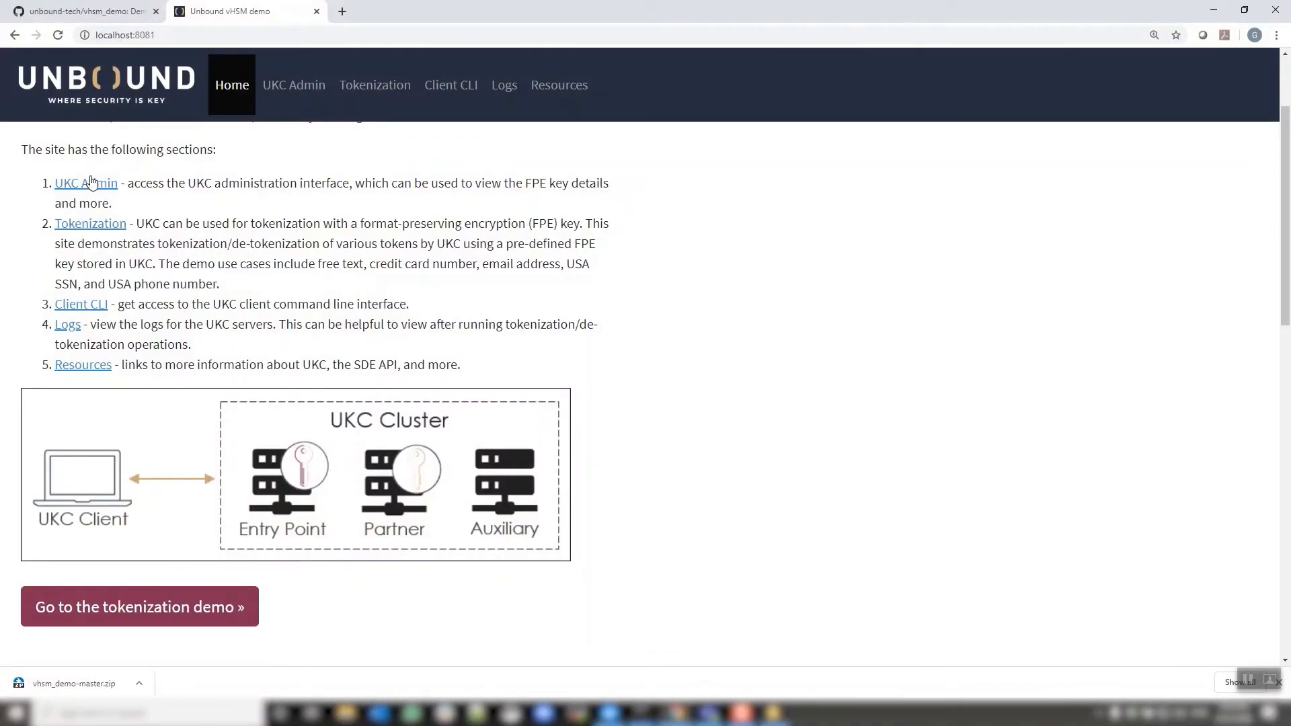
# Open the UKC Admin page from the vHSM demo site's Home page
pyautogui.click(91, 183)
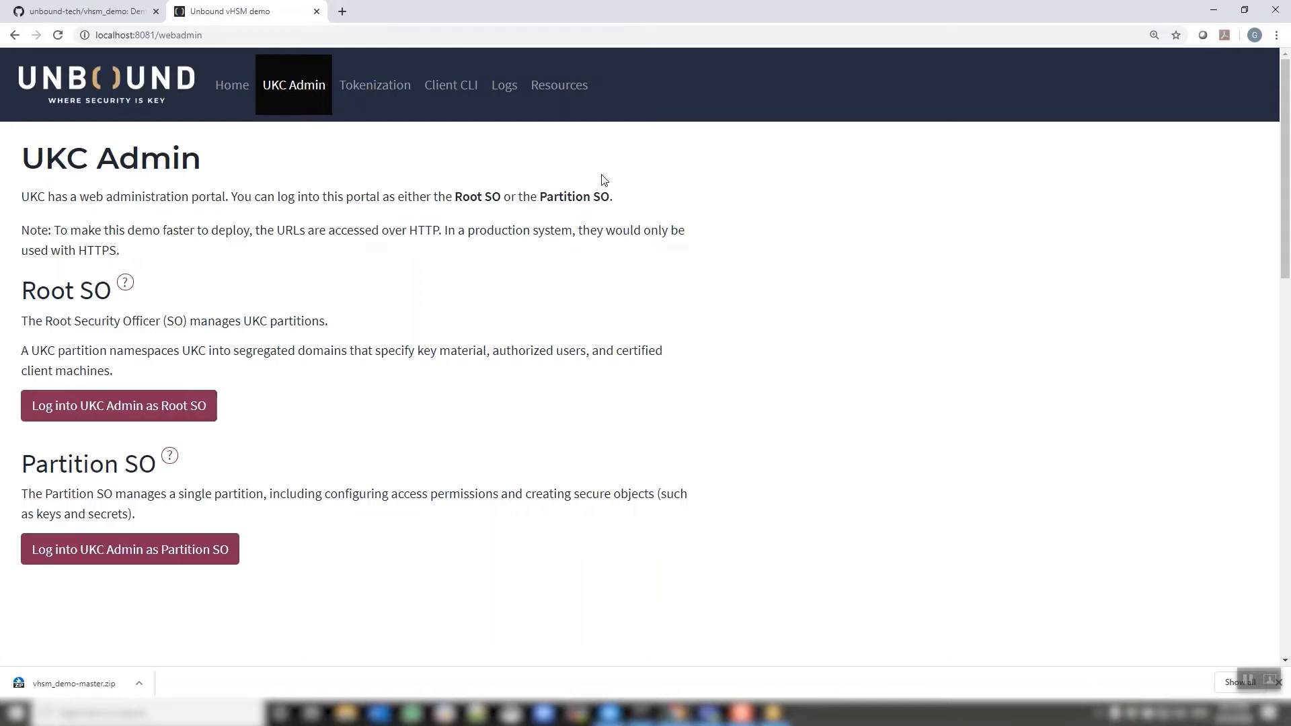
# Sign into the UKC console as Root SO with the prefilled credentials
pyautogui.click(192, 396)
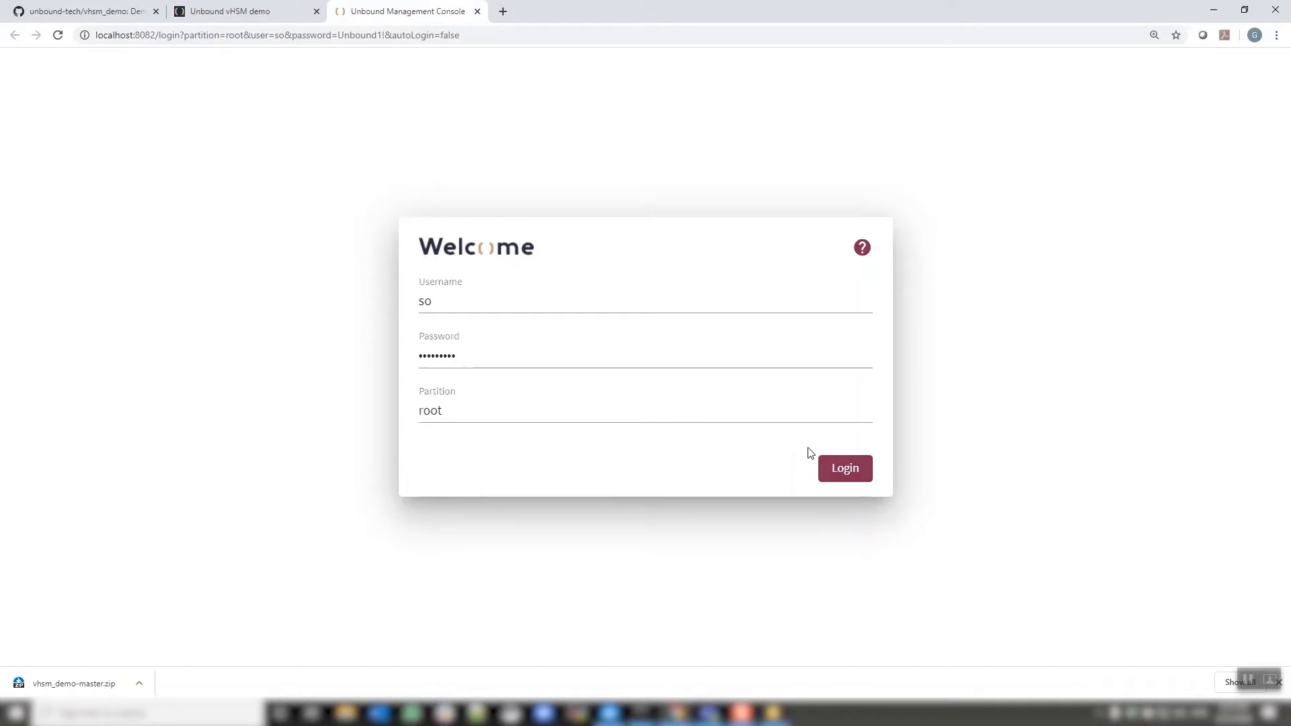
pyautogui.click(845, 468)
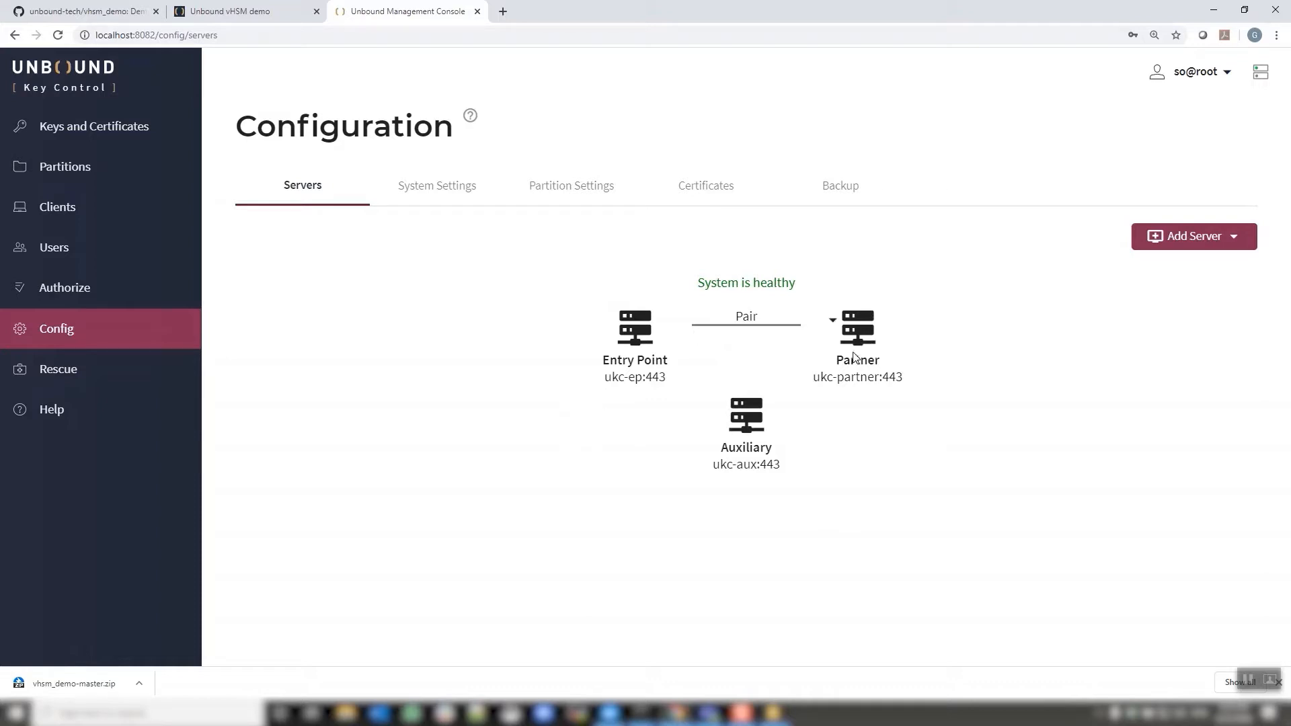
# Review the Entry Point server's info, then view the System Settings certificate periods and timeouts
pyautogui.click(610, 328)
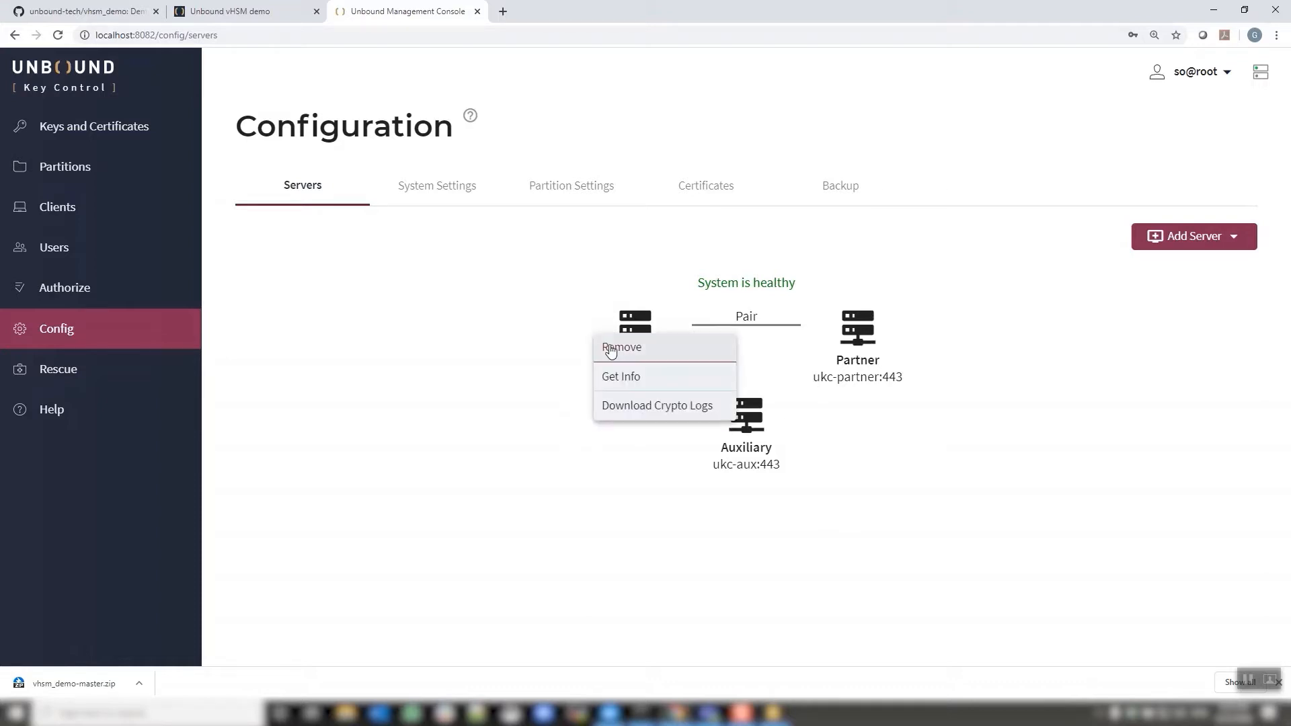
pyautogui.click(613, 373)
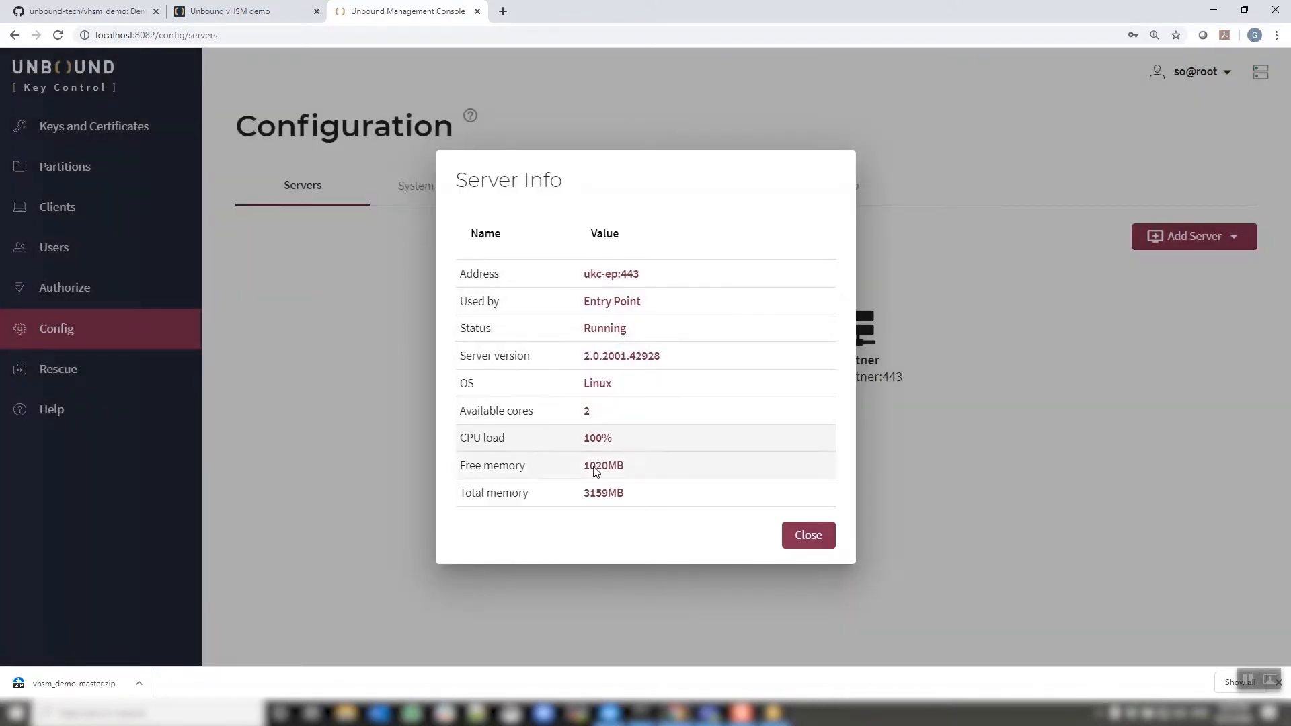
pyautogui.click(801, 535)
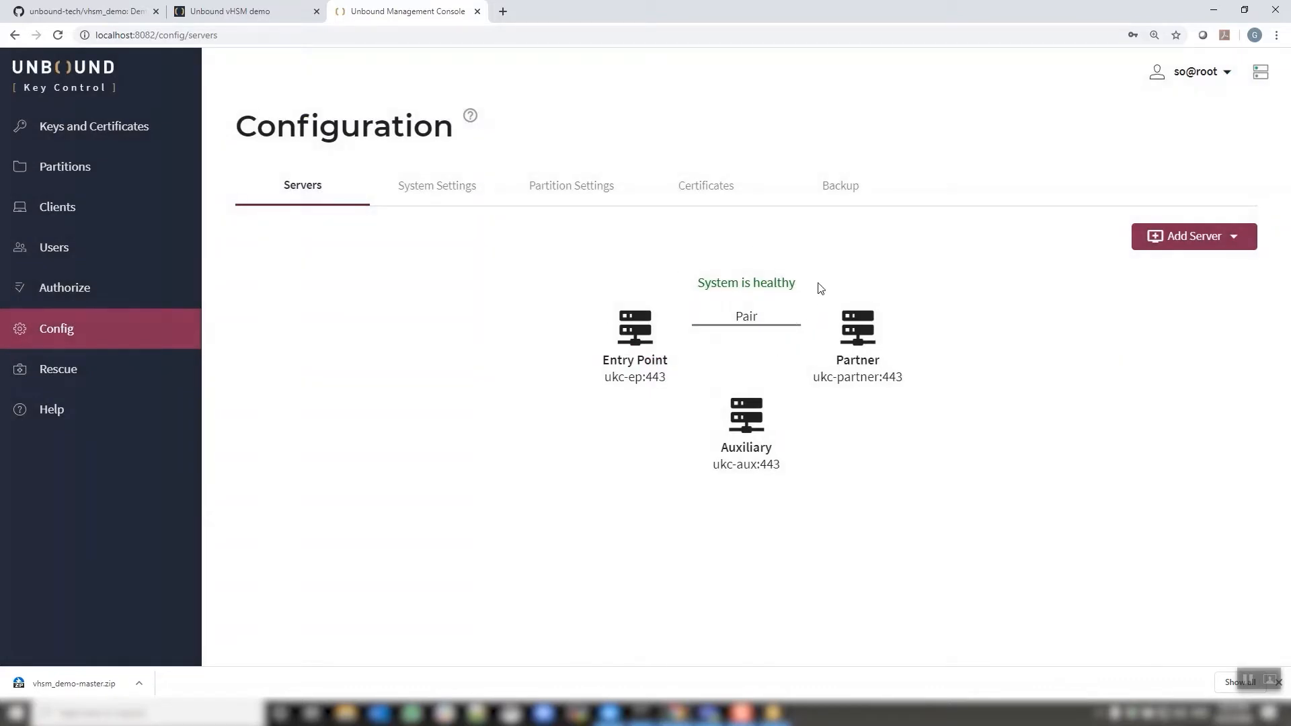
pyautogui.click(450, 193)
pyautogui.scroll(-6, 597, 273)
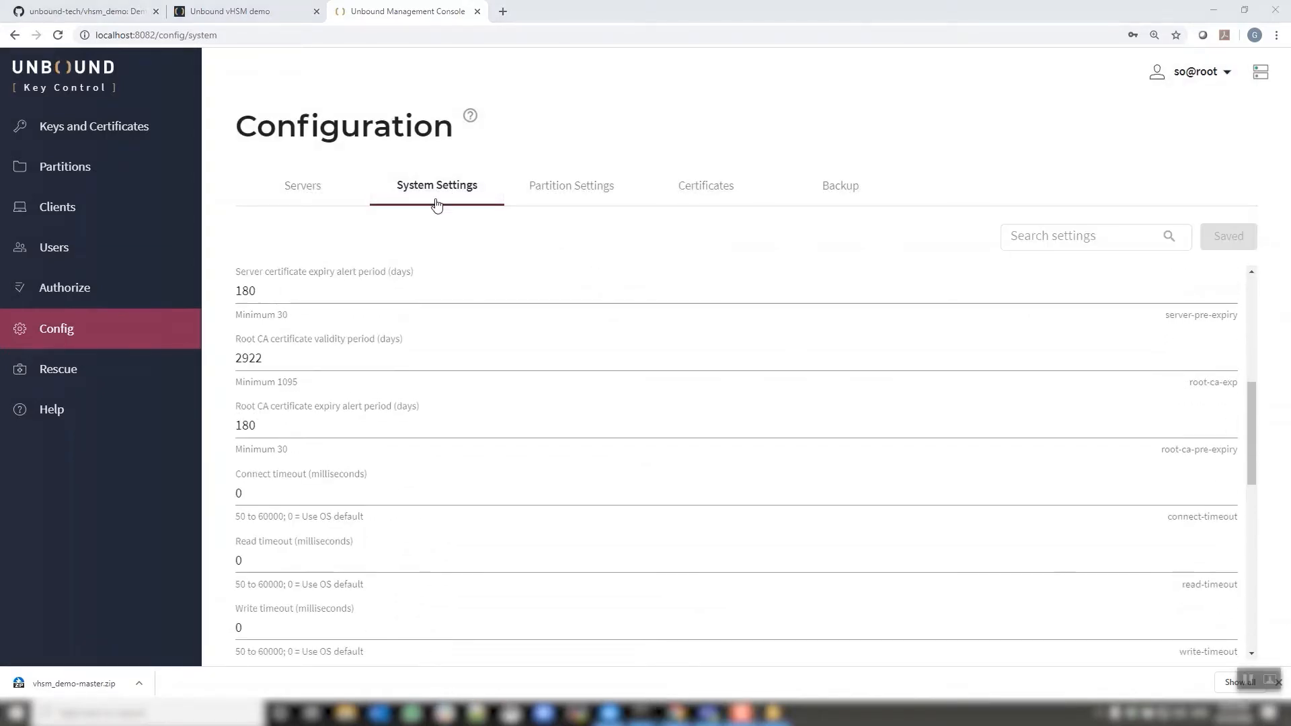
# Browse the Certificates and Backup tabs, then show the Partitions list containing 'test'
pyautogui.click(704, 189)
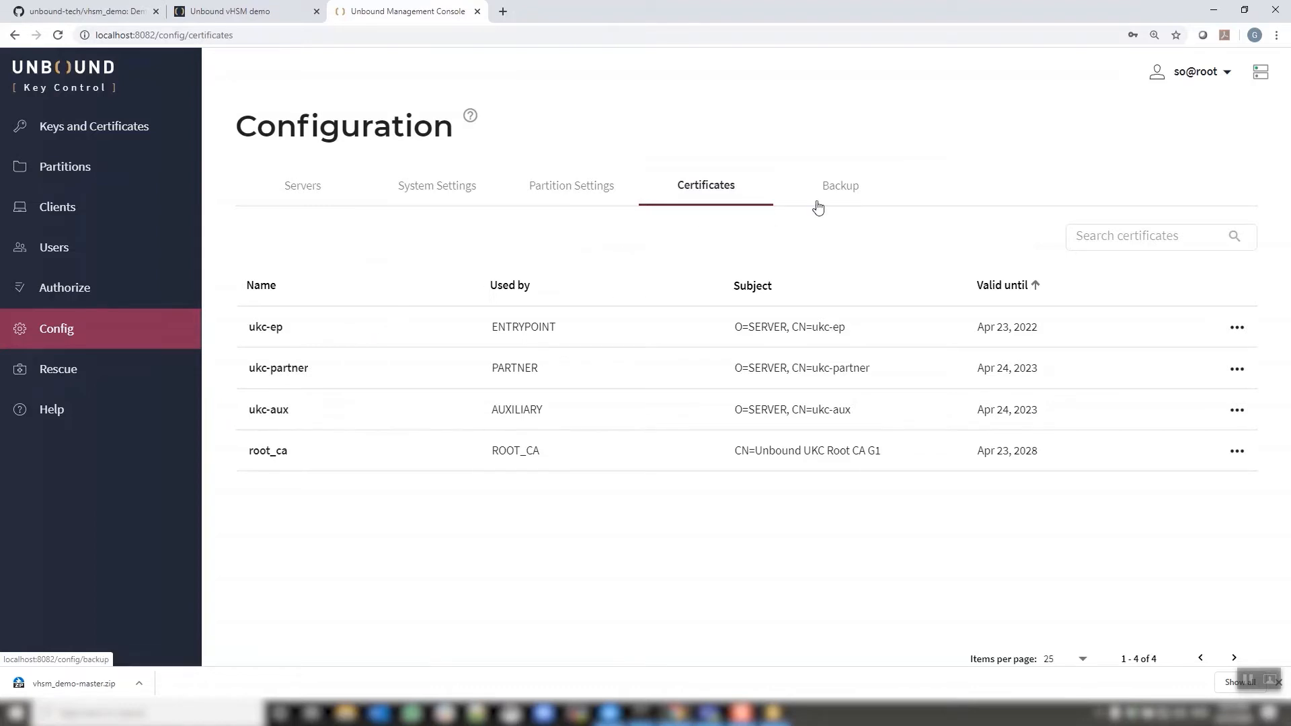
pyautogui.click(836, 189)
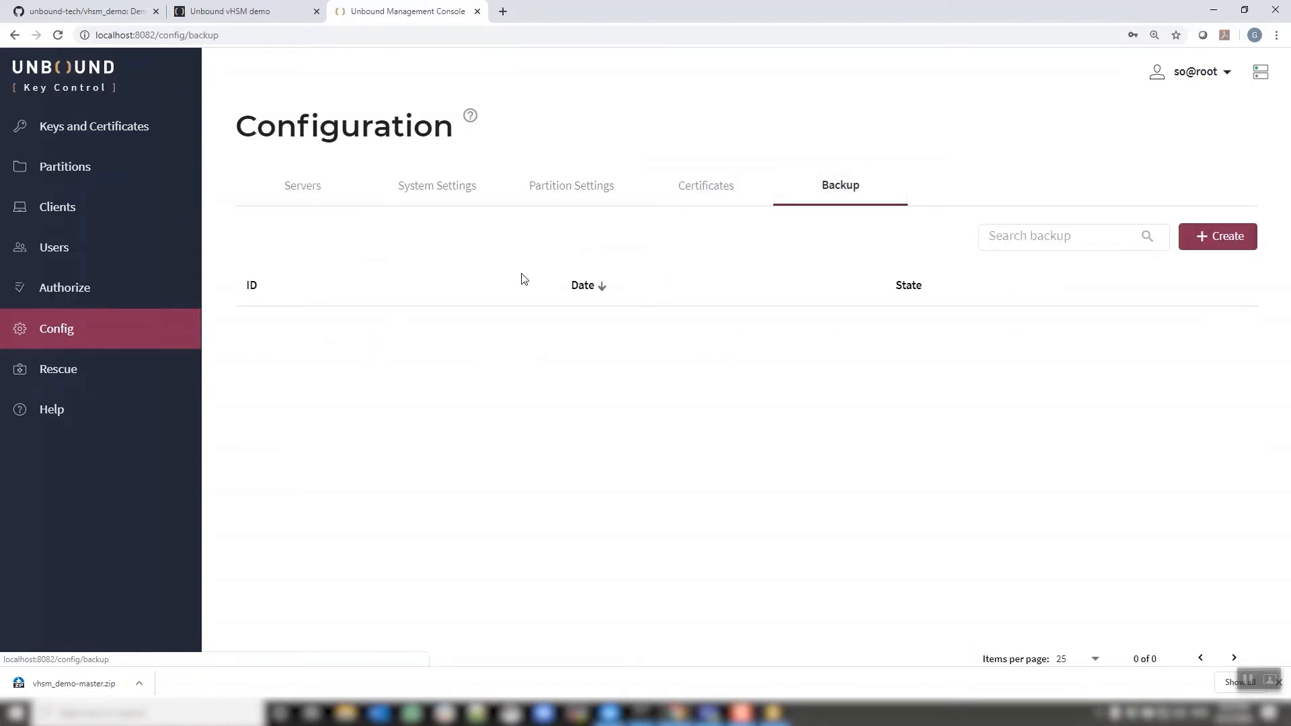
pyautogui.click(52, 168)
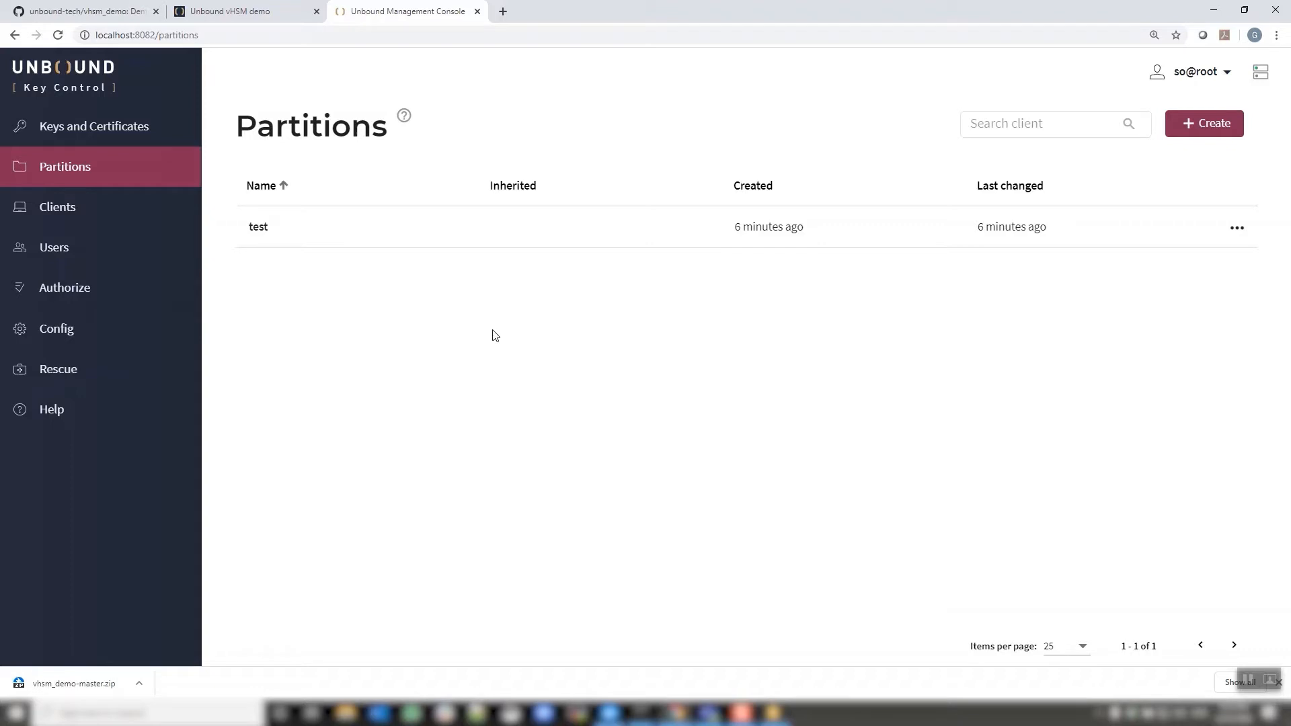
# Create partition 'demo' with an SO password and client 'client' using the default PFX password
pyautogui.click(1219, 127)
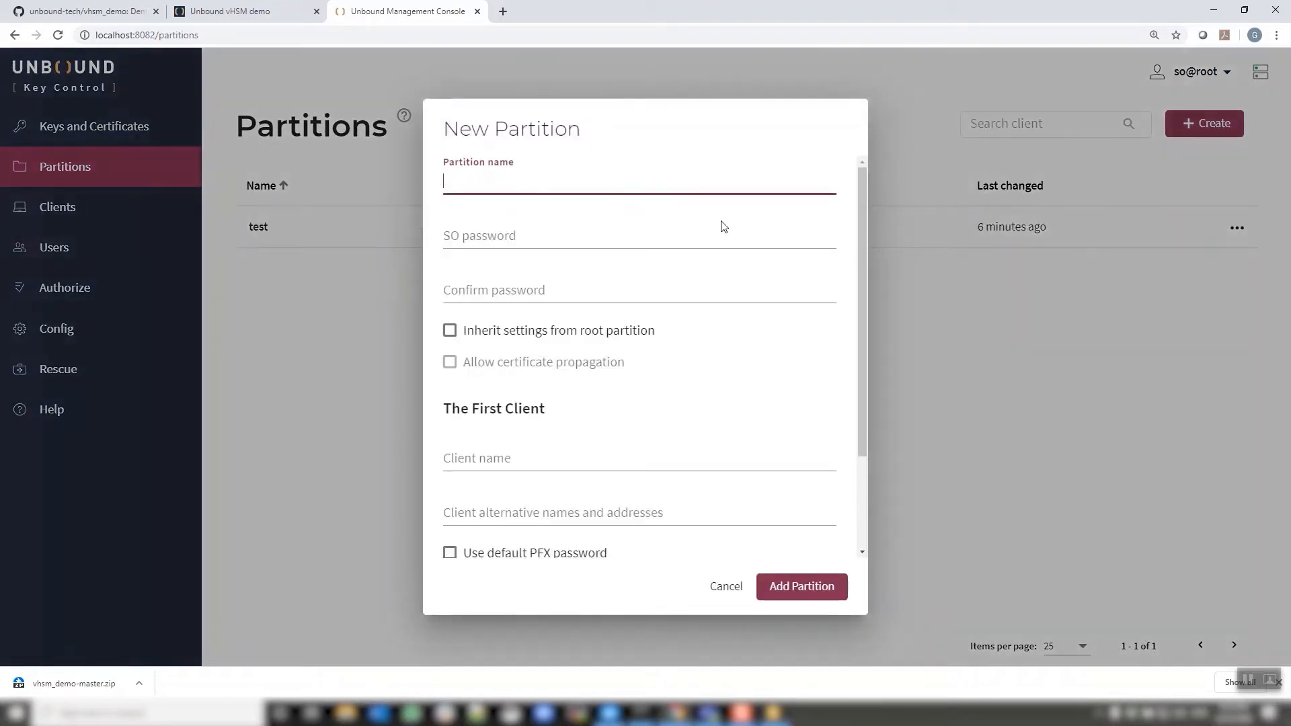
pyautogui.write('demo')
pyautogui.press('Tab')
pyautogui.write('Password1')
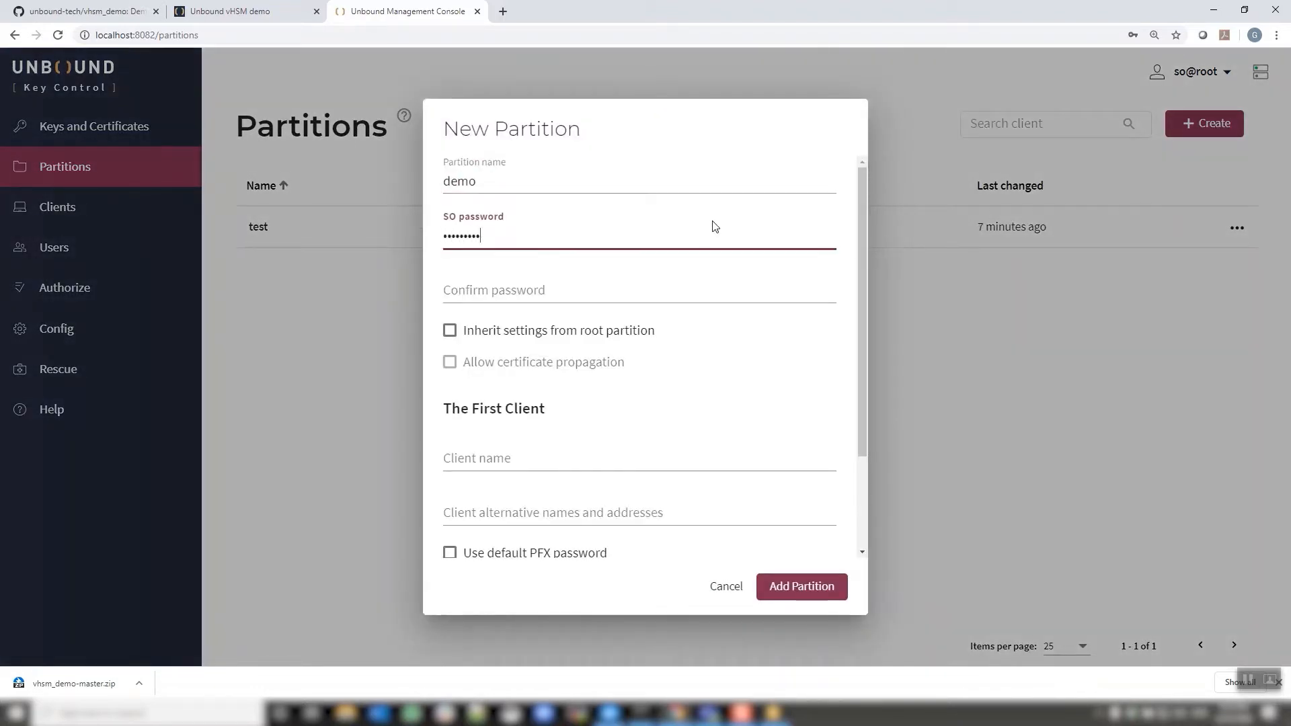
pyautogui.press('Tab')
pyautogui.write('Password1')
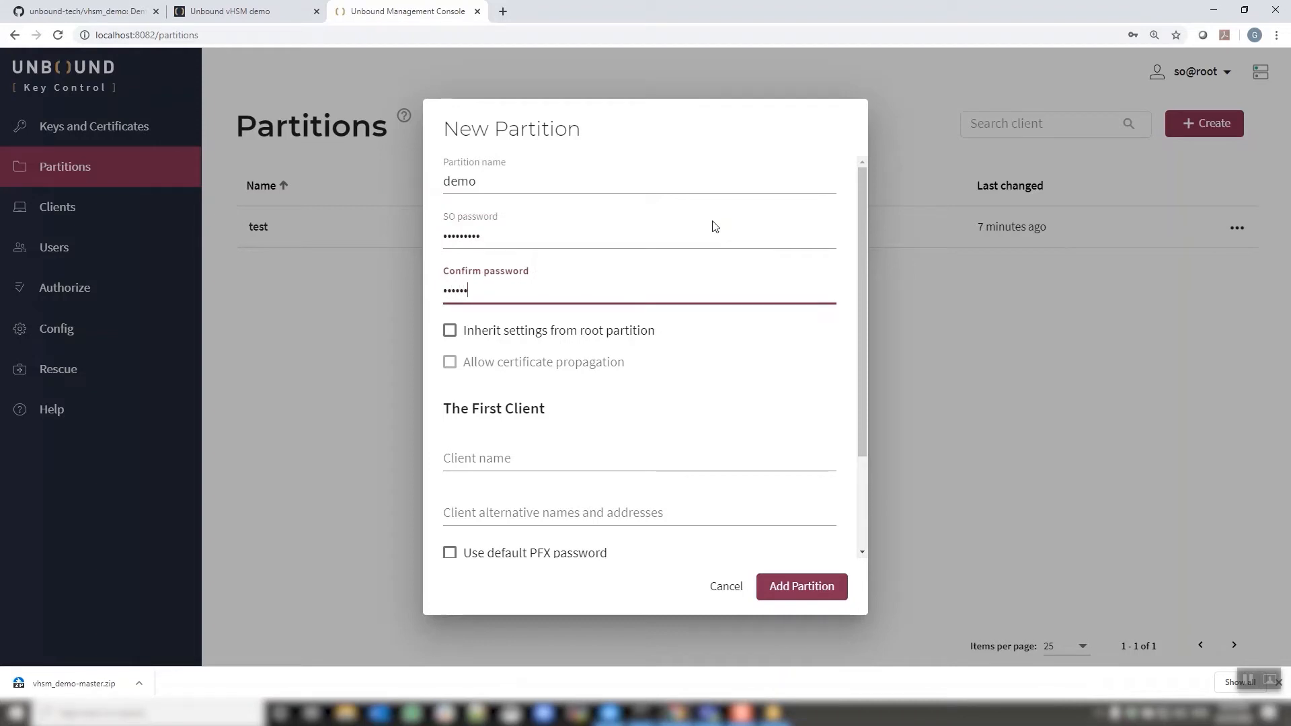
pyautogui.press('Tab')
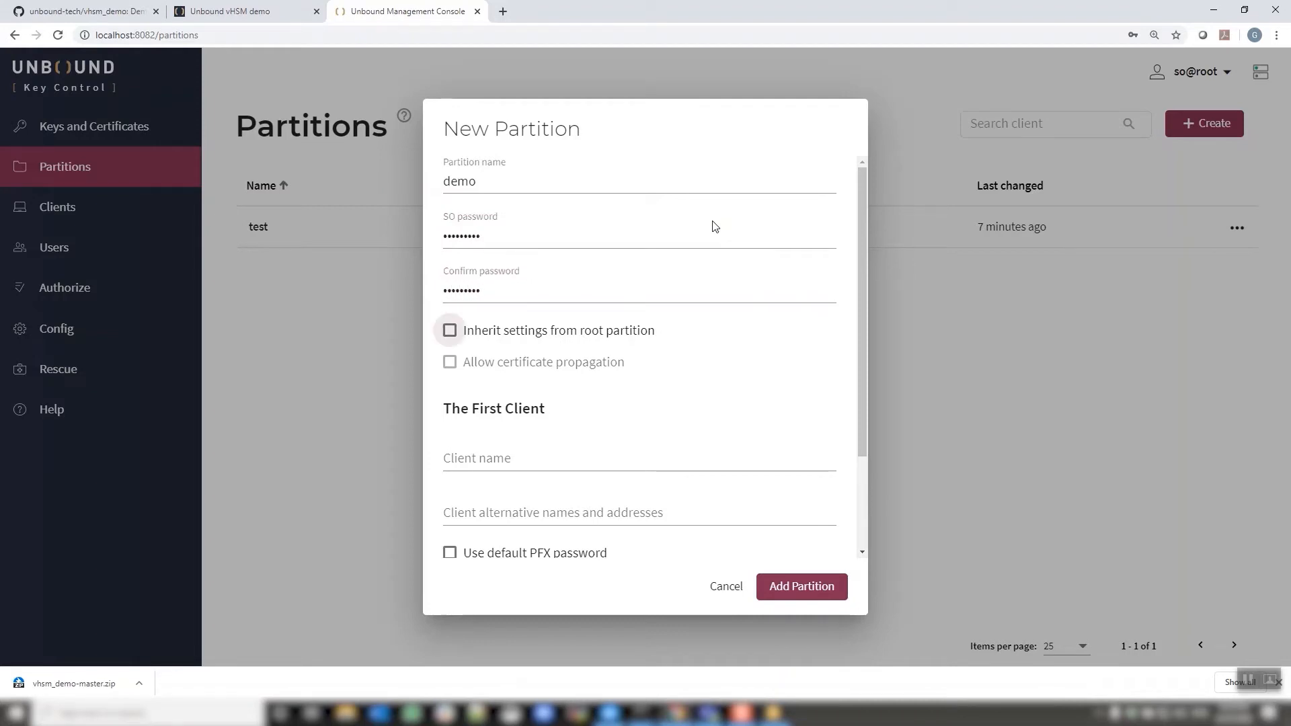
pyautogui.click(536, 453)
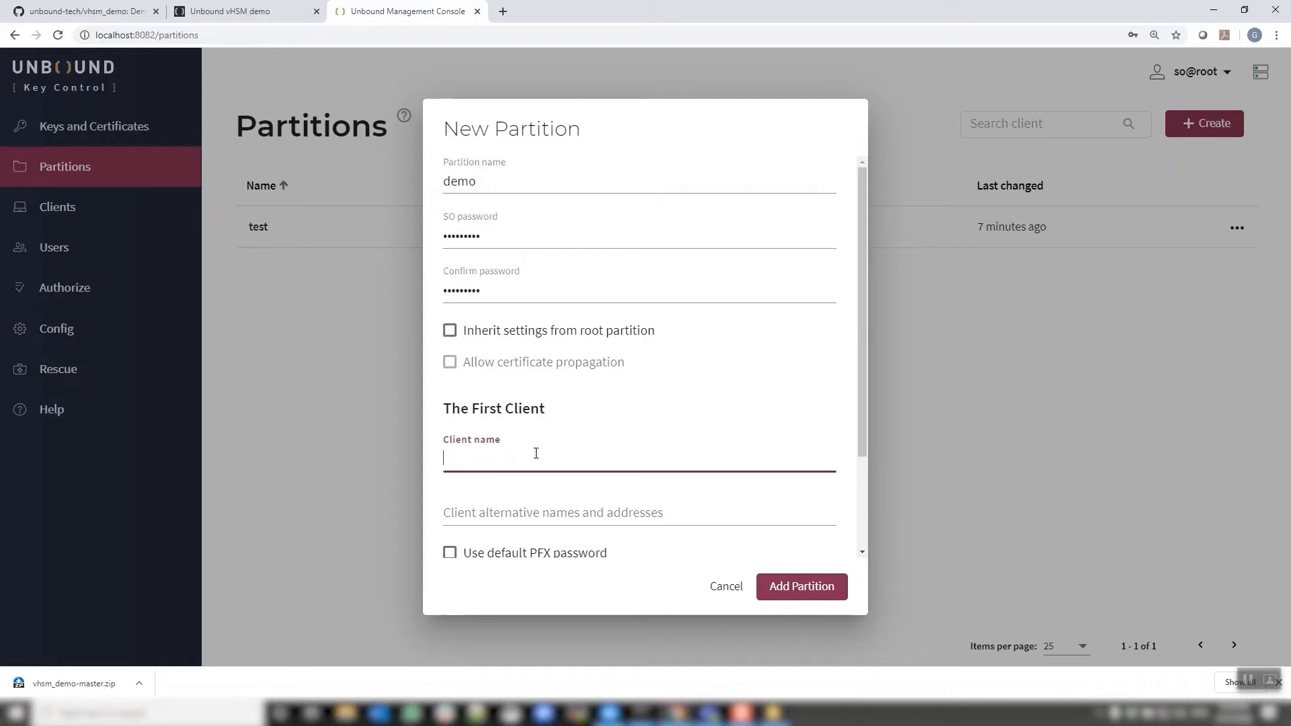
pyautogui.write('client')
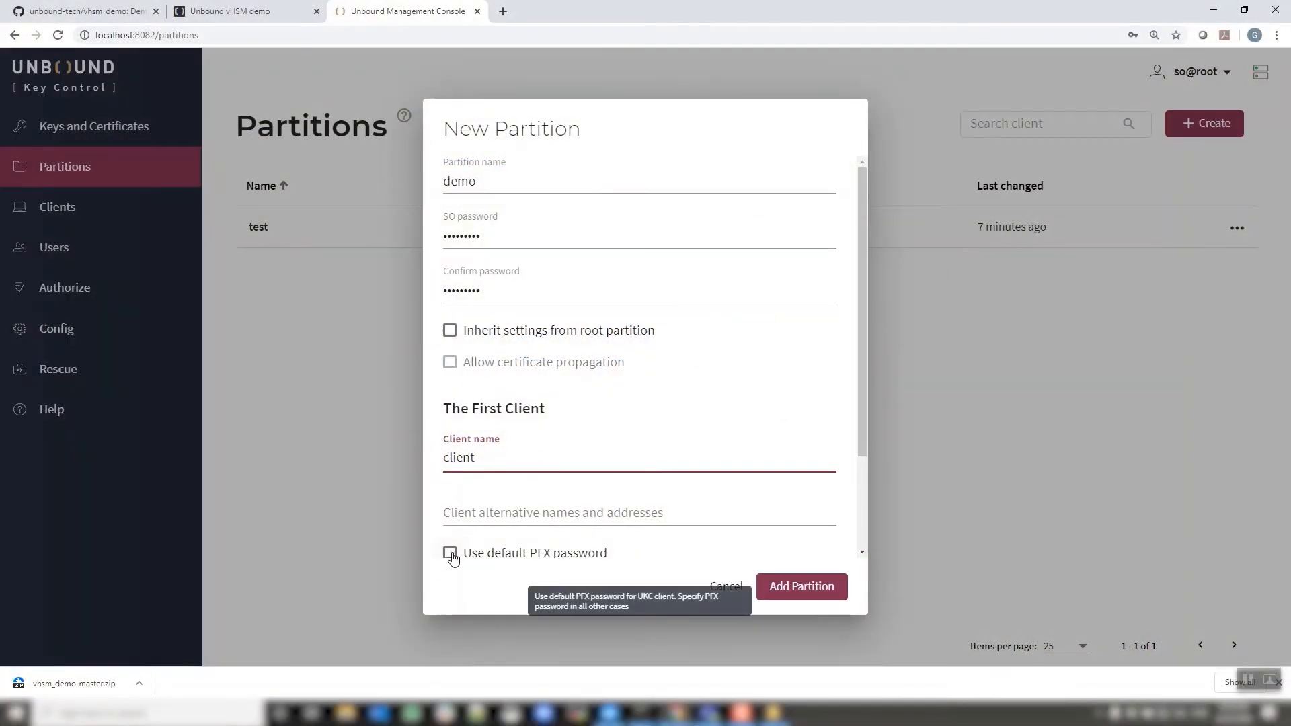
pyautogui.click(450, 553)
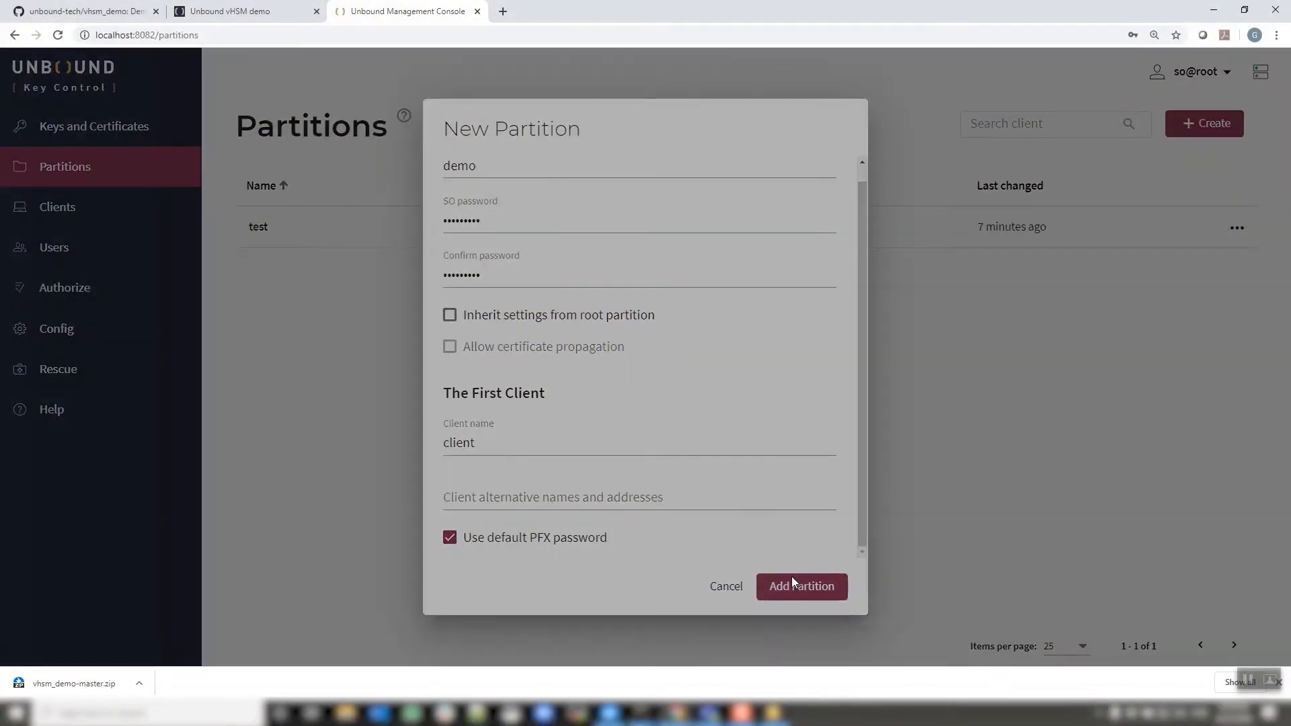
pyautogui.click(797, 587)
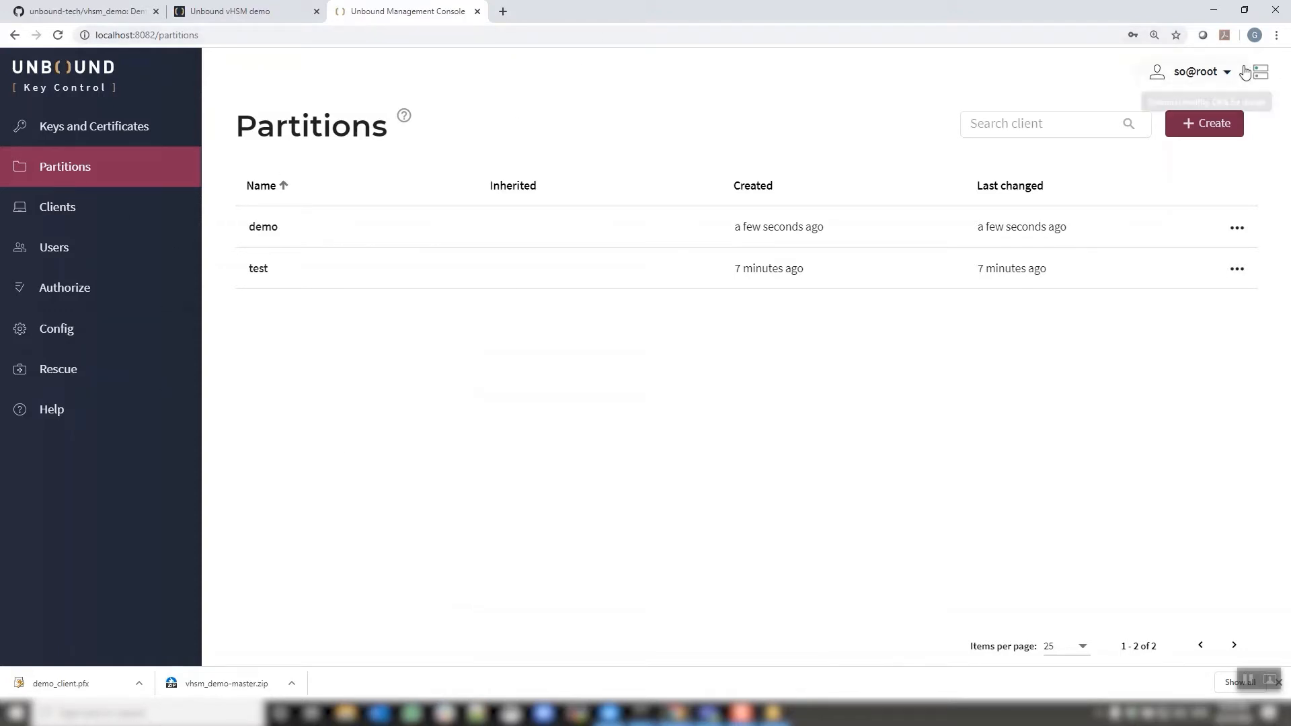
# Log out of the root session and sign back in as the test partition's SO
pyautogui.click(1196, 72)
pyautogui.click(1191, 129)
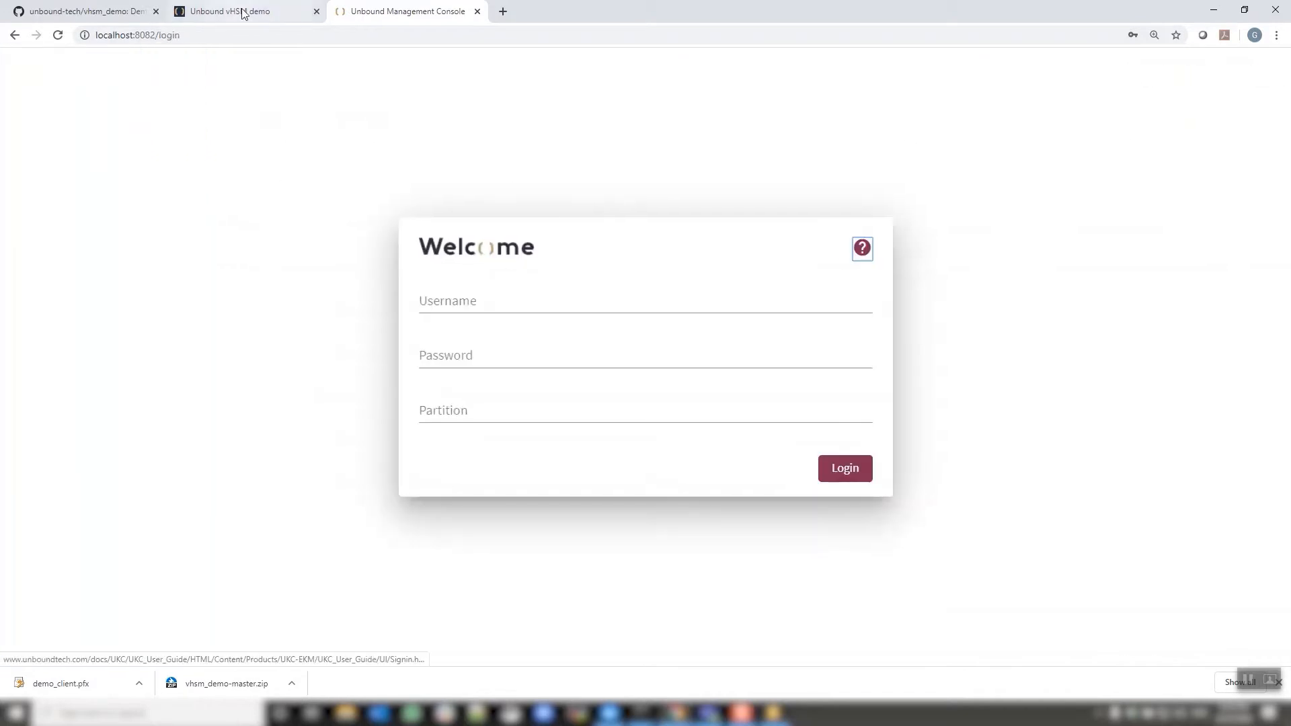
pyautogui.click(242, 11)
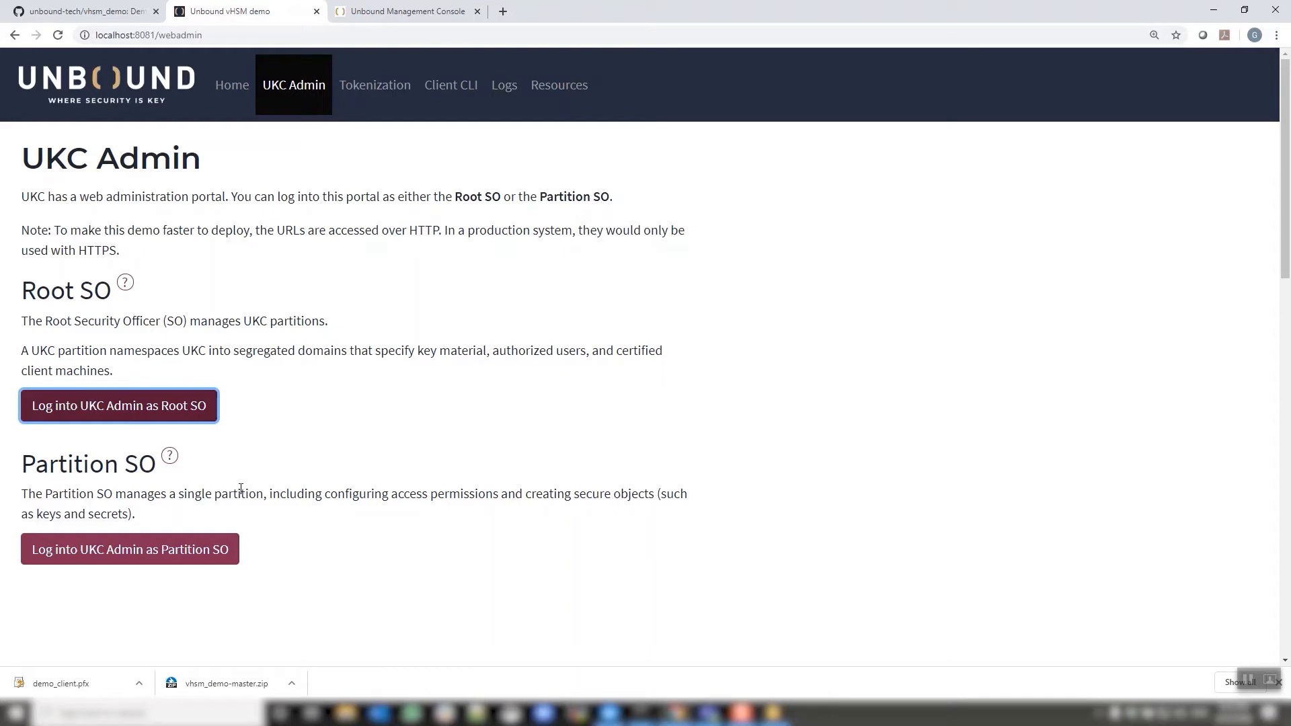
pyautogui.click(190, 548)
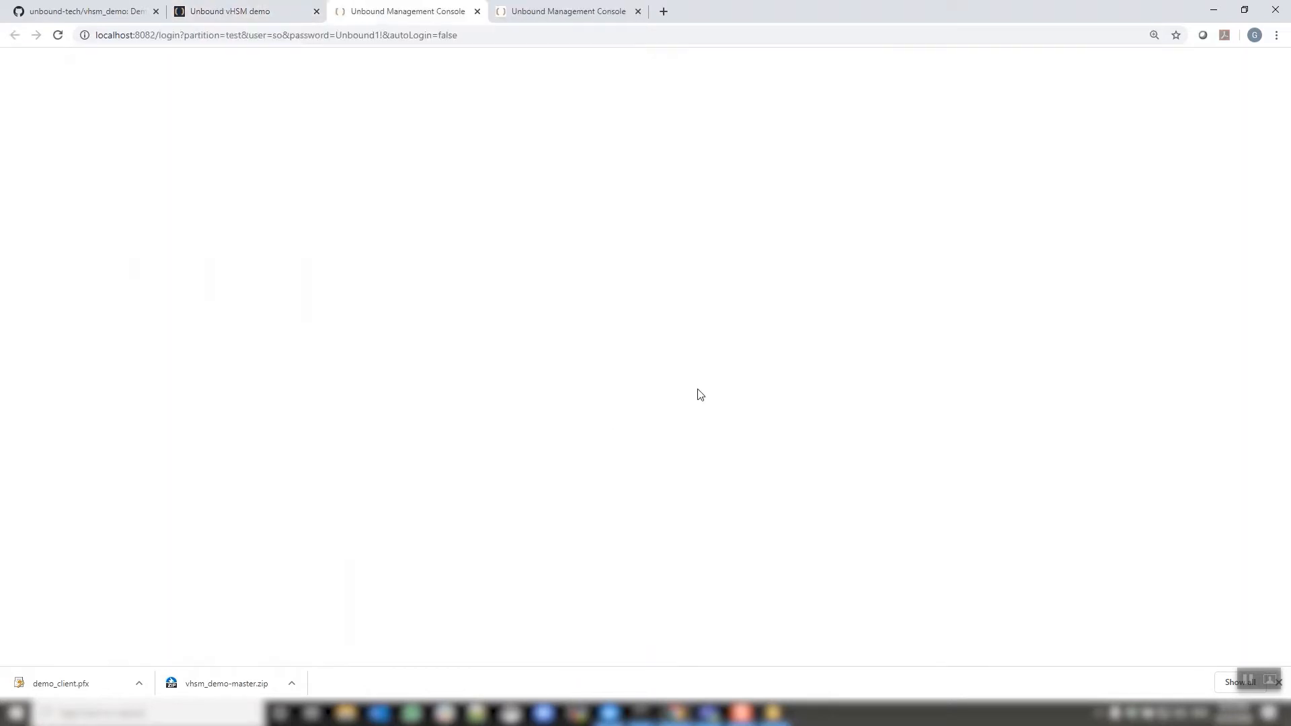
pyautogui.click(841, 469)
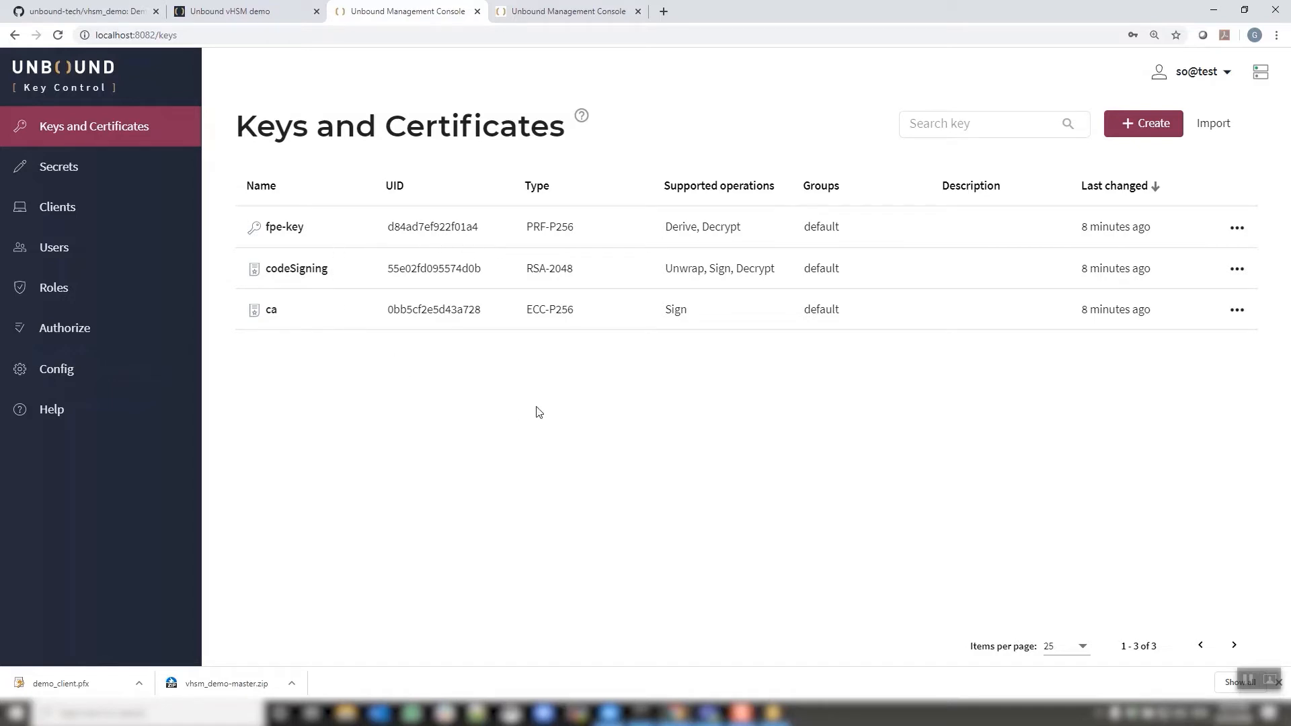
# Read the ca key's certificate summary: self-signed ECC-P256 signing key valid until 2040
pyautogui.click(1238, 313)
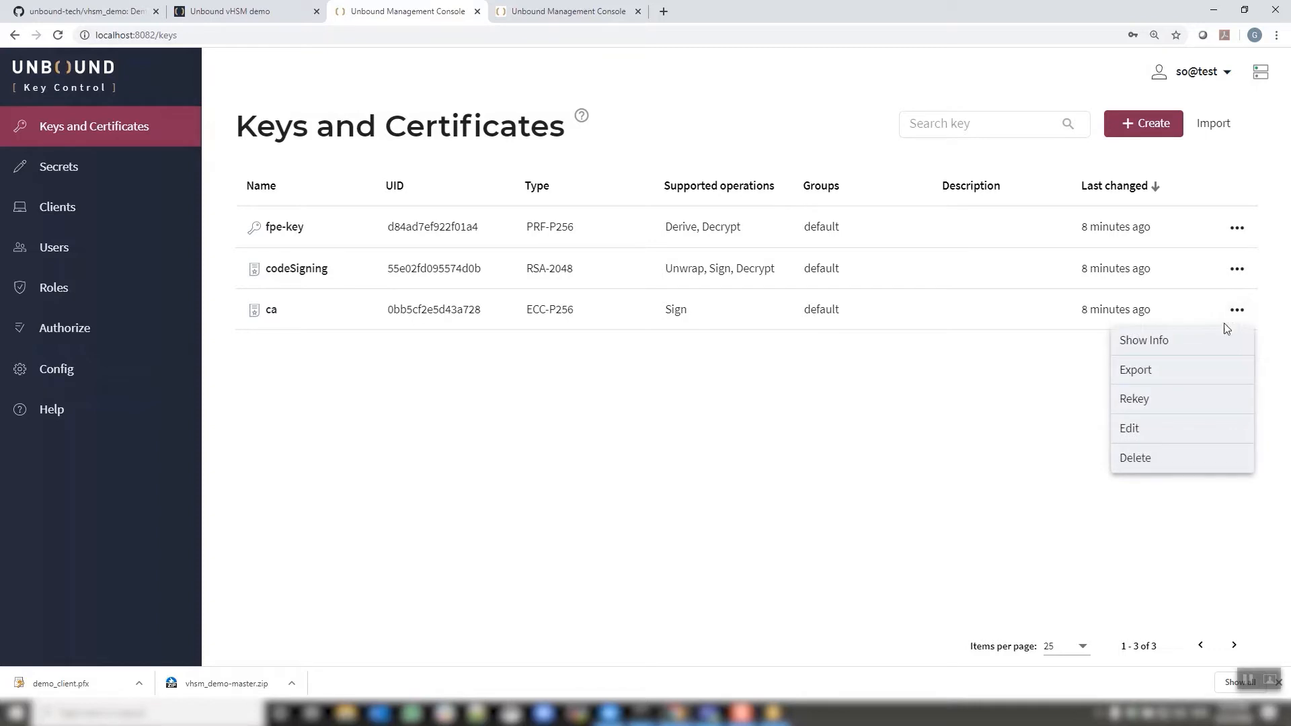
pyautogui.click(1179, 343)
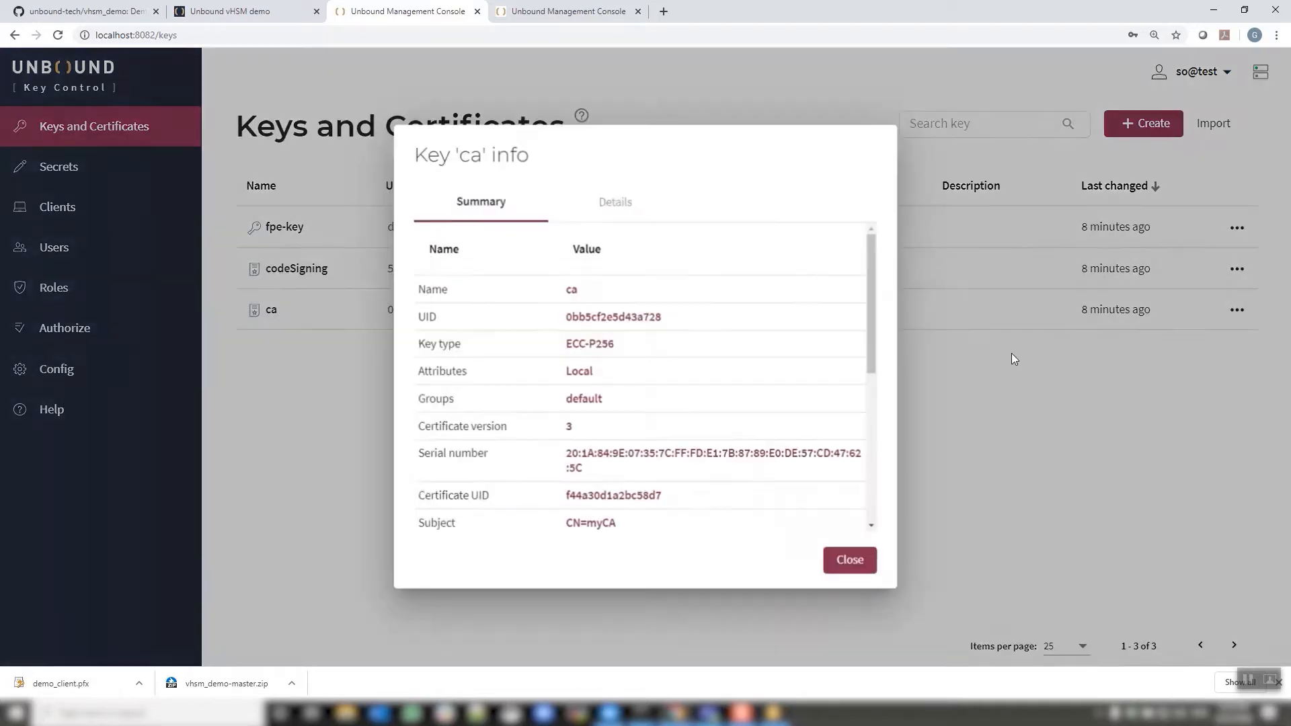
pyautogui.scroll(-6, 606, 318)
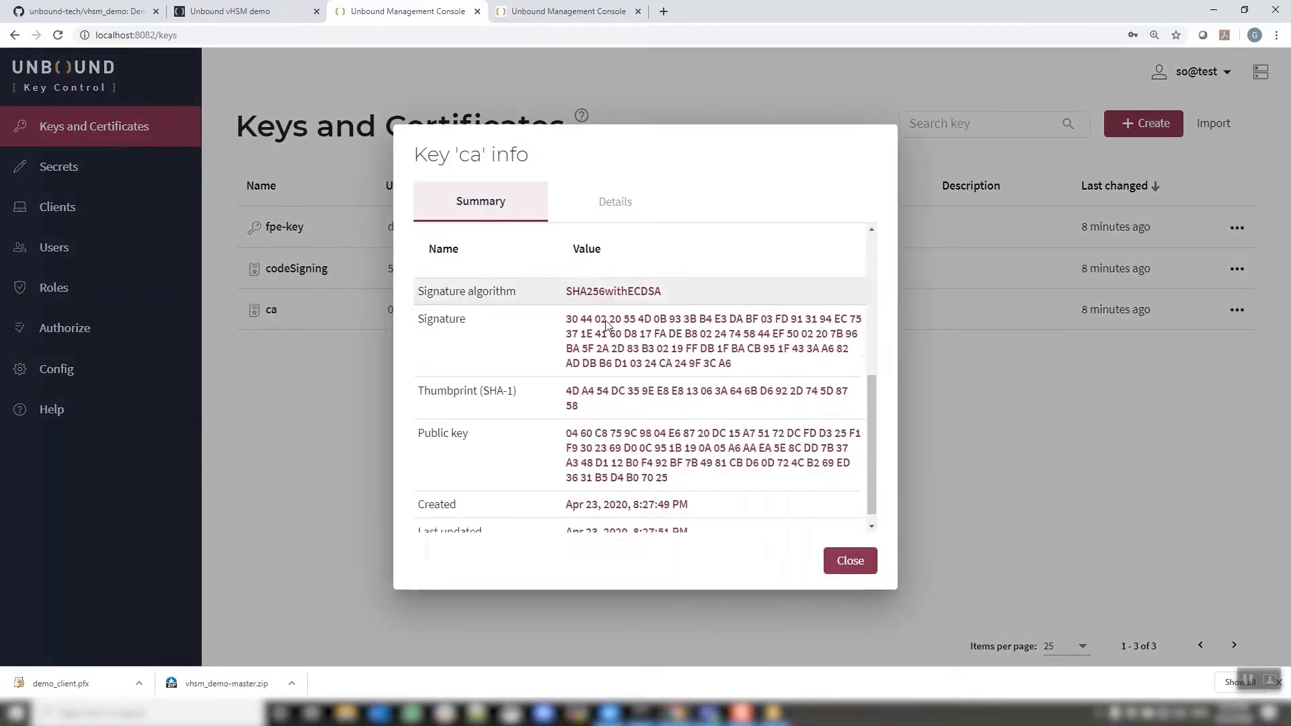
pyautogui.scroll(6, 645, 356)
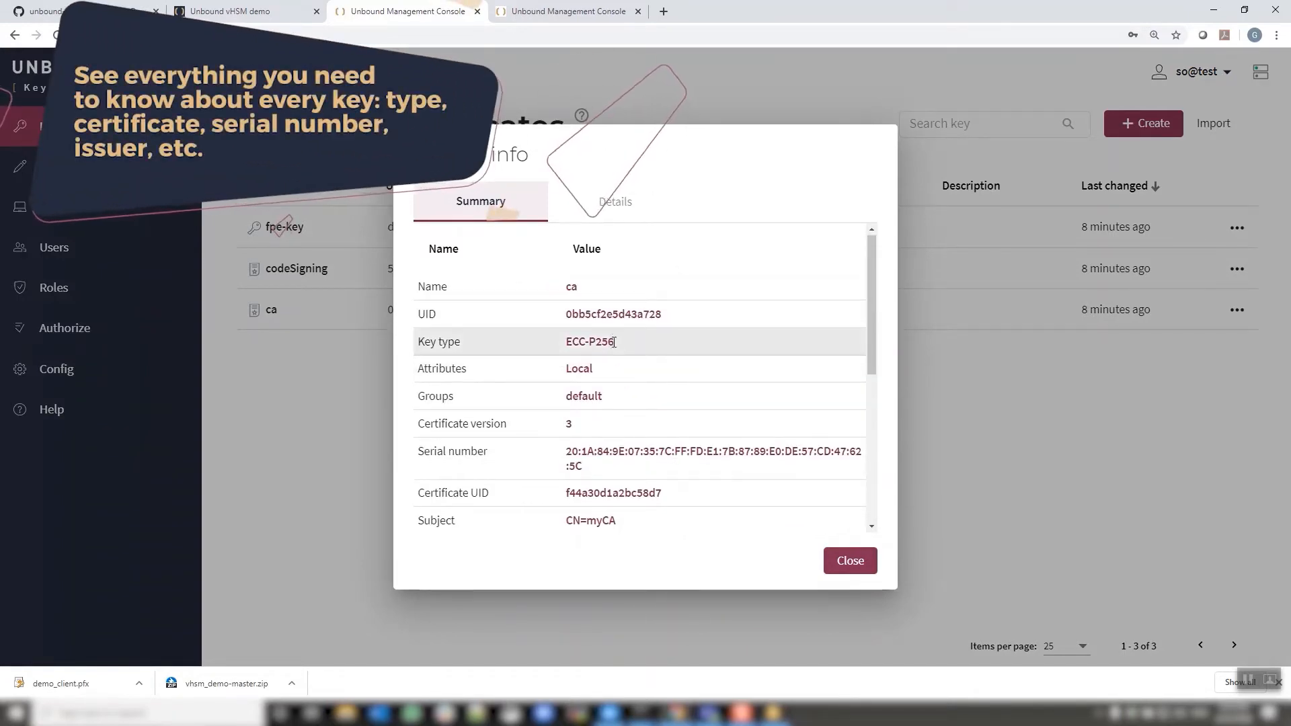
pyautogui.scroll(-1, 614, 341)
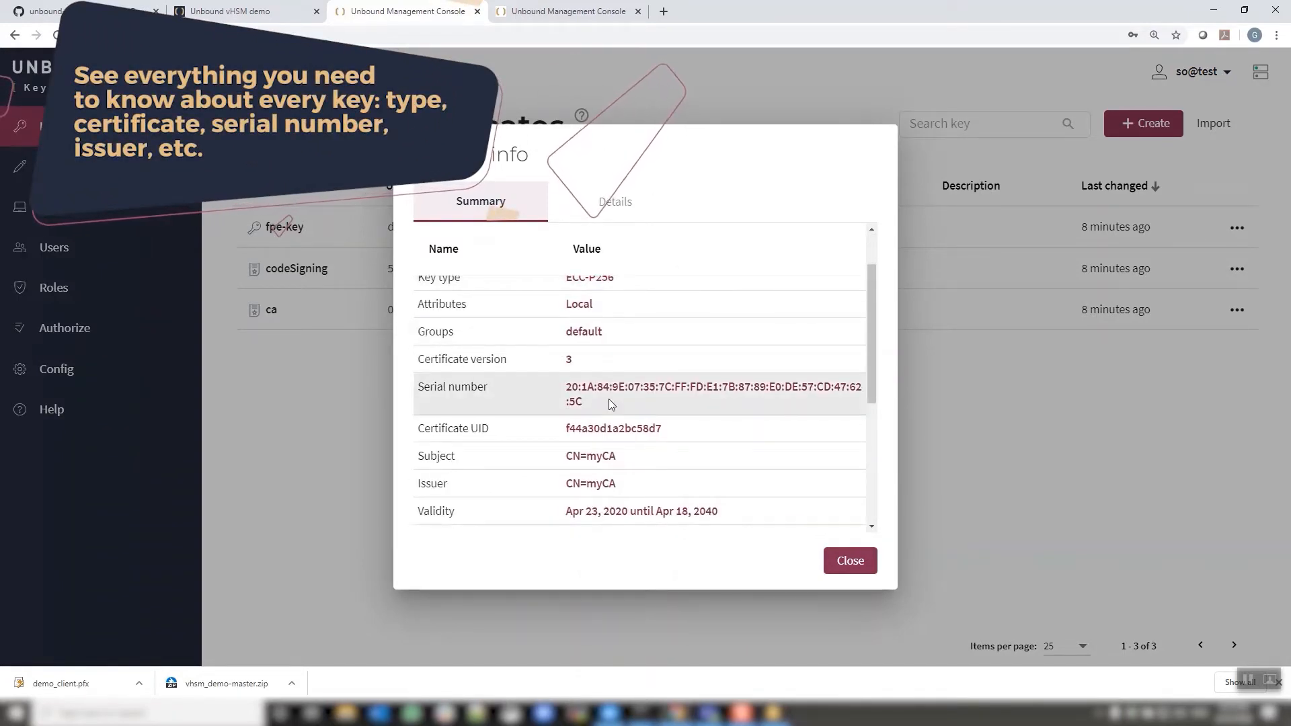
pyautogui.scroll(-1, 610, 401)
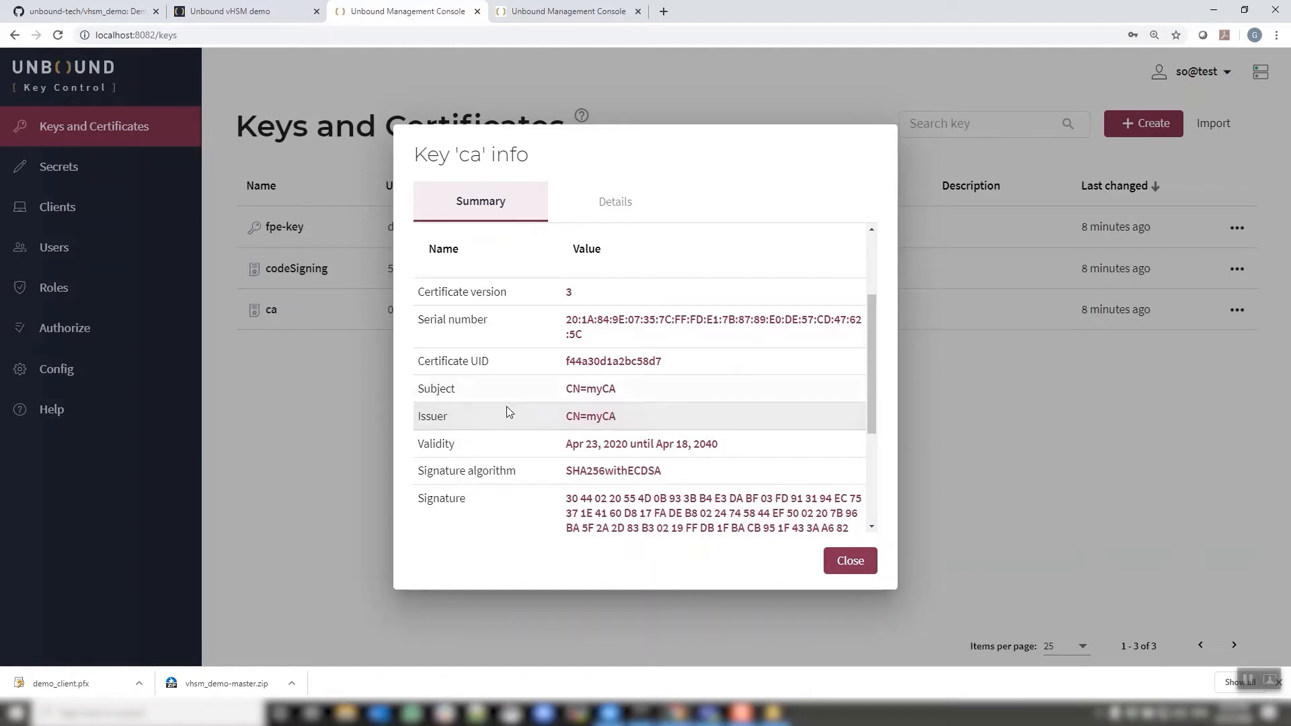
pyautogui.scroll(-3, 637, 377)
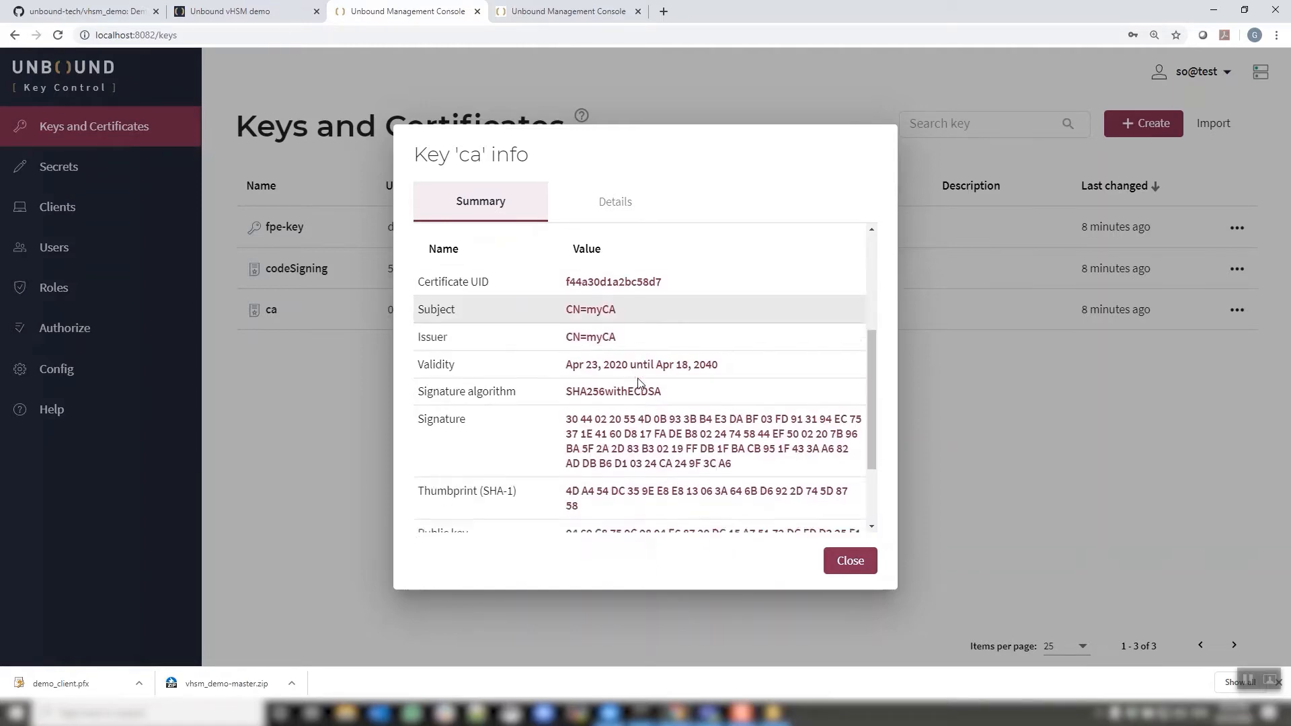
# Review the ca key's JSON details and close its info dialog
pyautogui.click(612, 209)
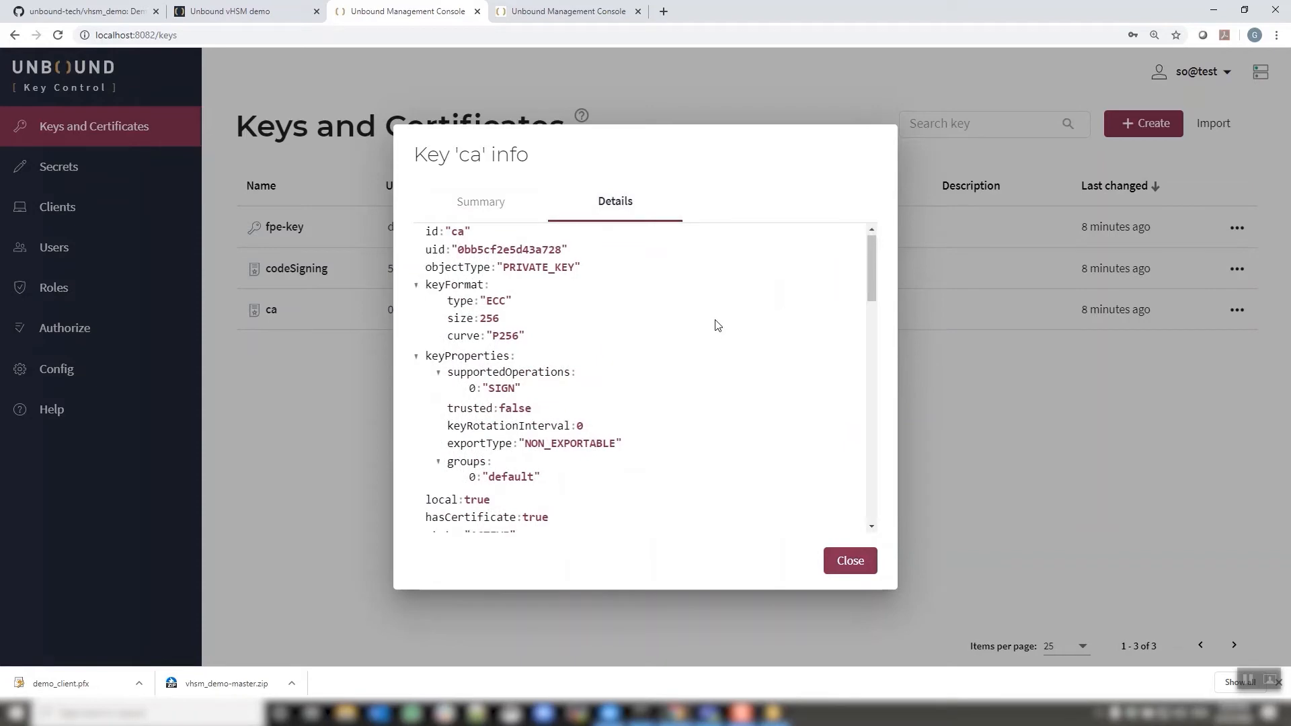
pyautogui.scroll(-4, 717, 327)
pyautogui.scroll(-6, 716, 327)
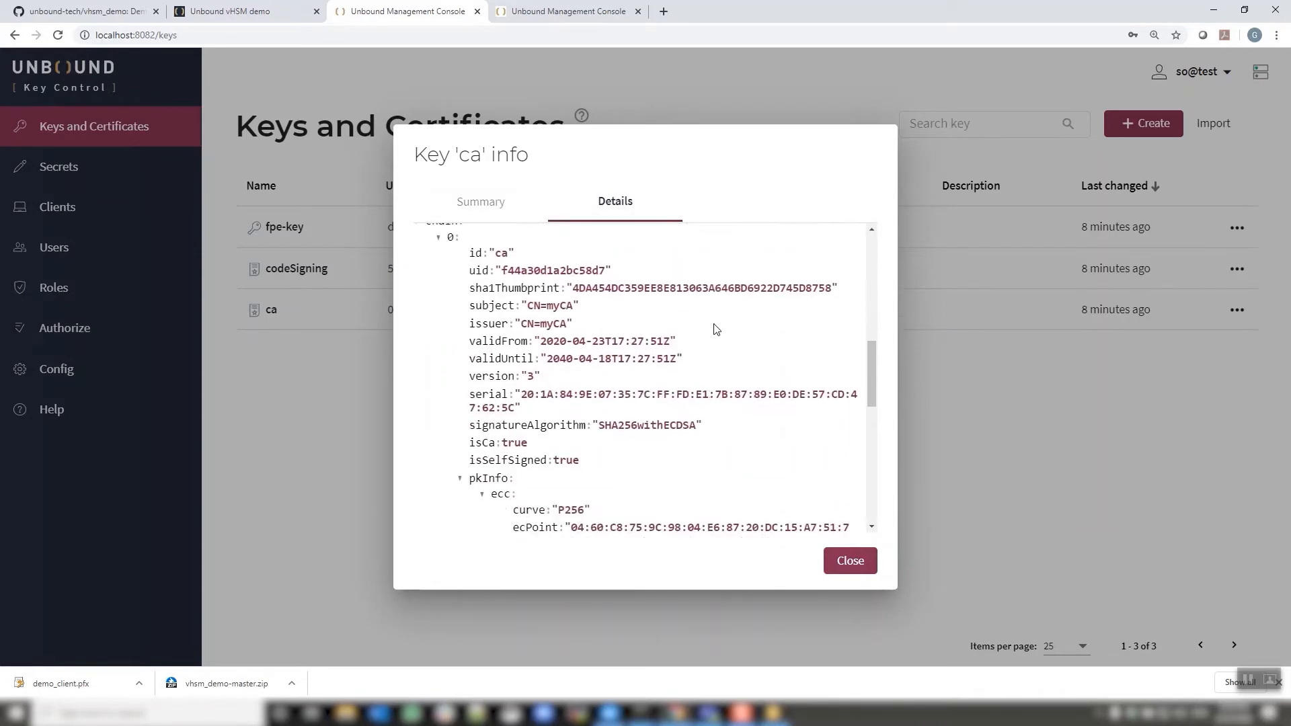
pyautogui.click(853, 567)
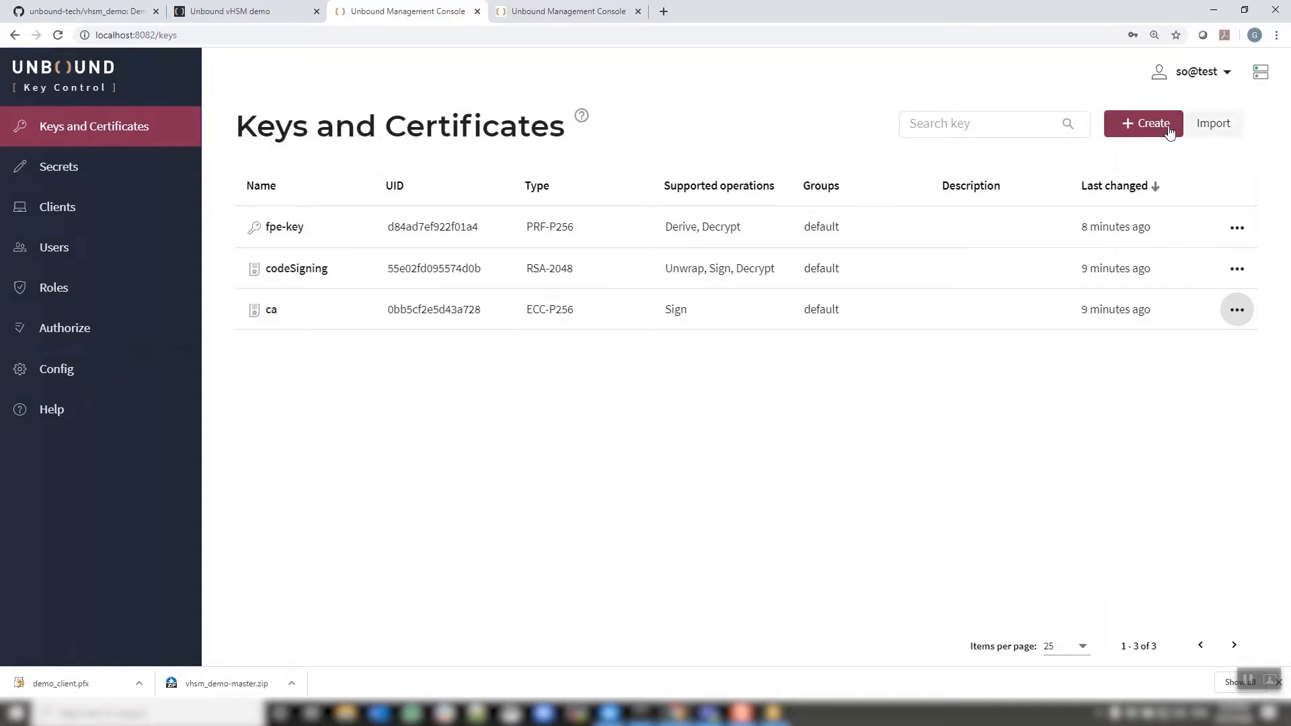
# Start a new RSA 2048 key named key1, keeping RSA and reviewing export options
pyautogui.click(1132, 125)
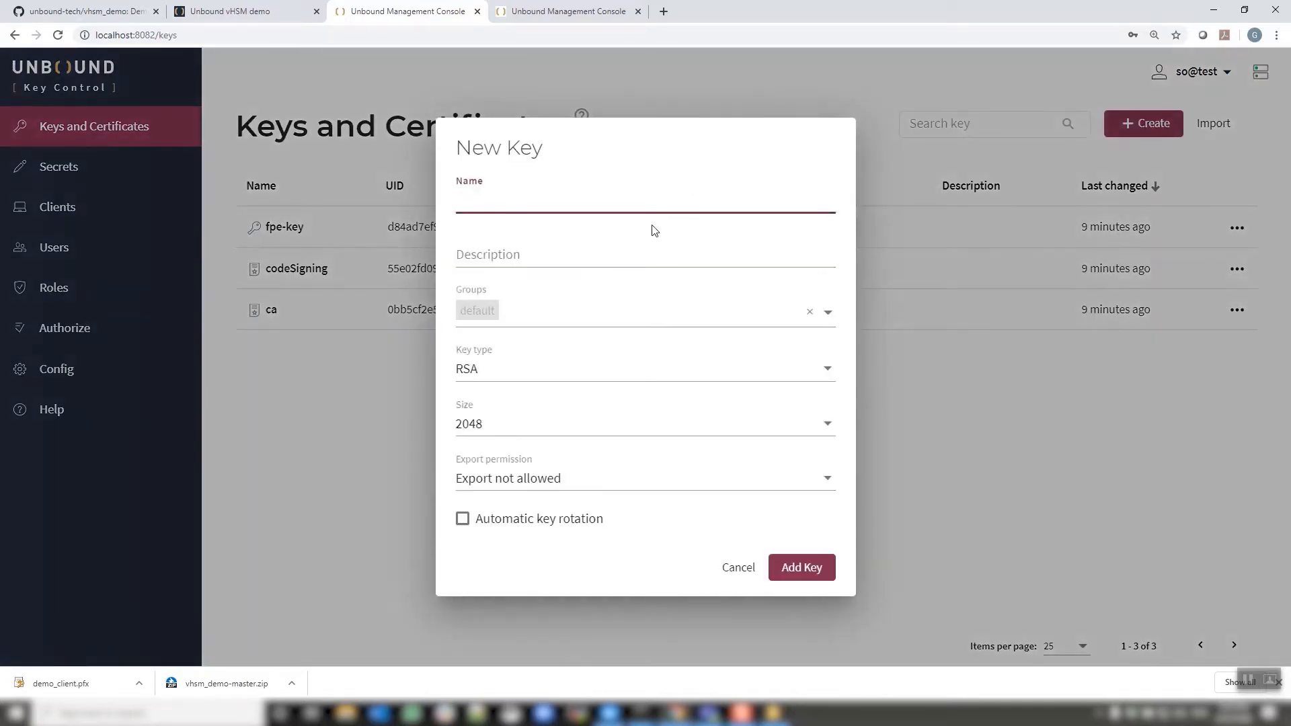
pyautogui.click(828, 372)
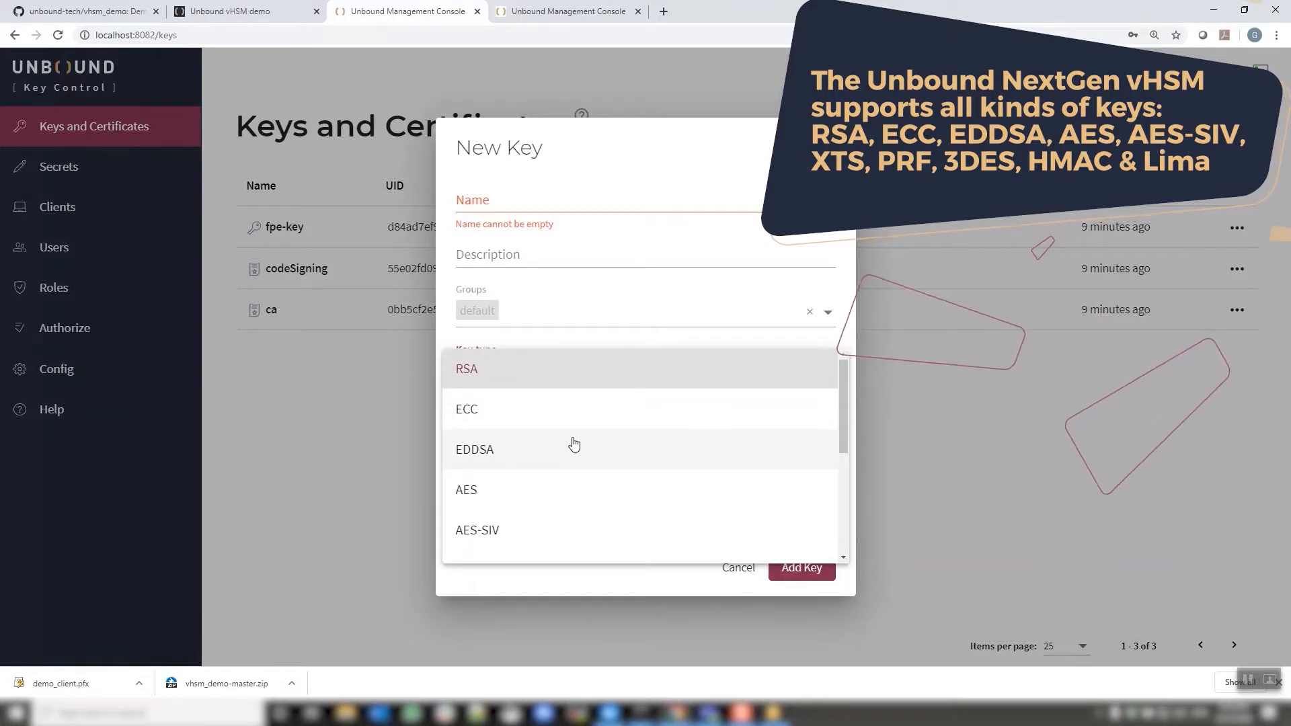
pyautogui.moveTo(844, 419); pyautogui.dragTo(841, 444)
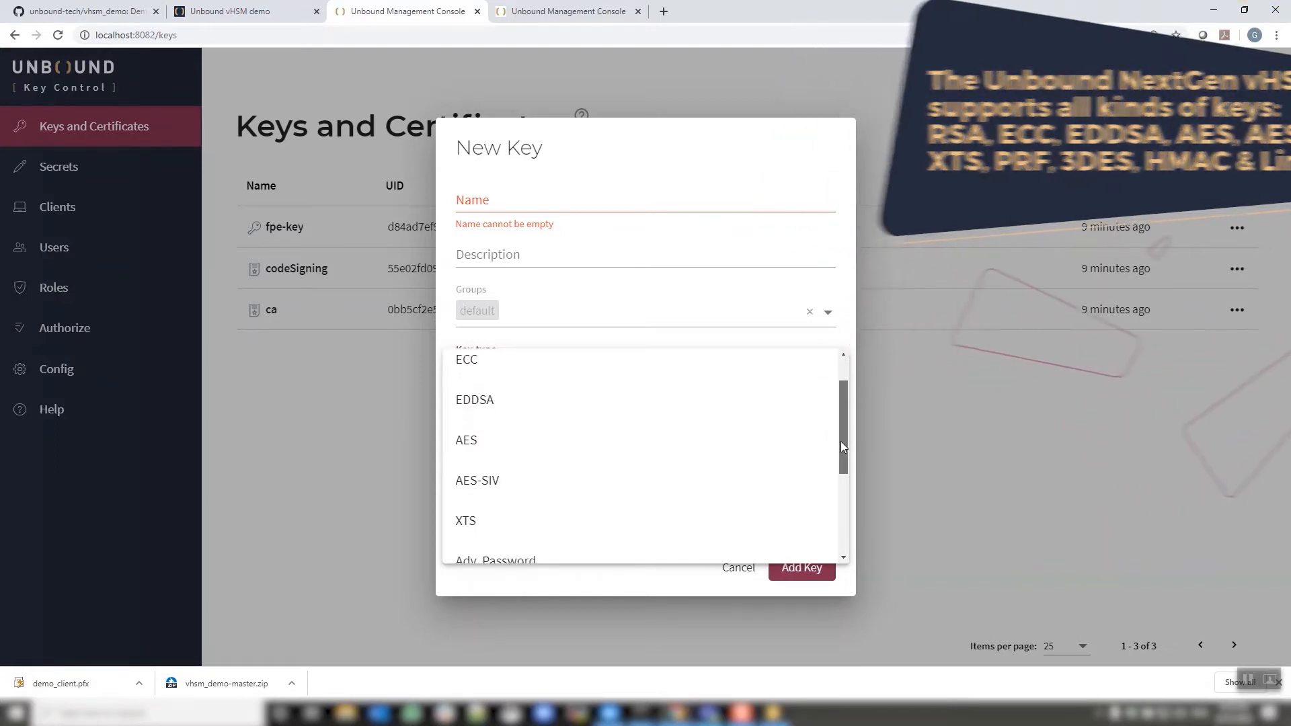
pyautogui.moveTo(841, 441); pyautogui.dragTo(837, 512)
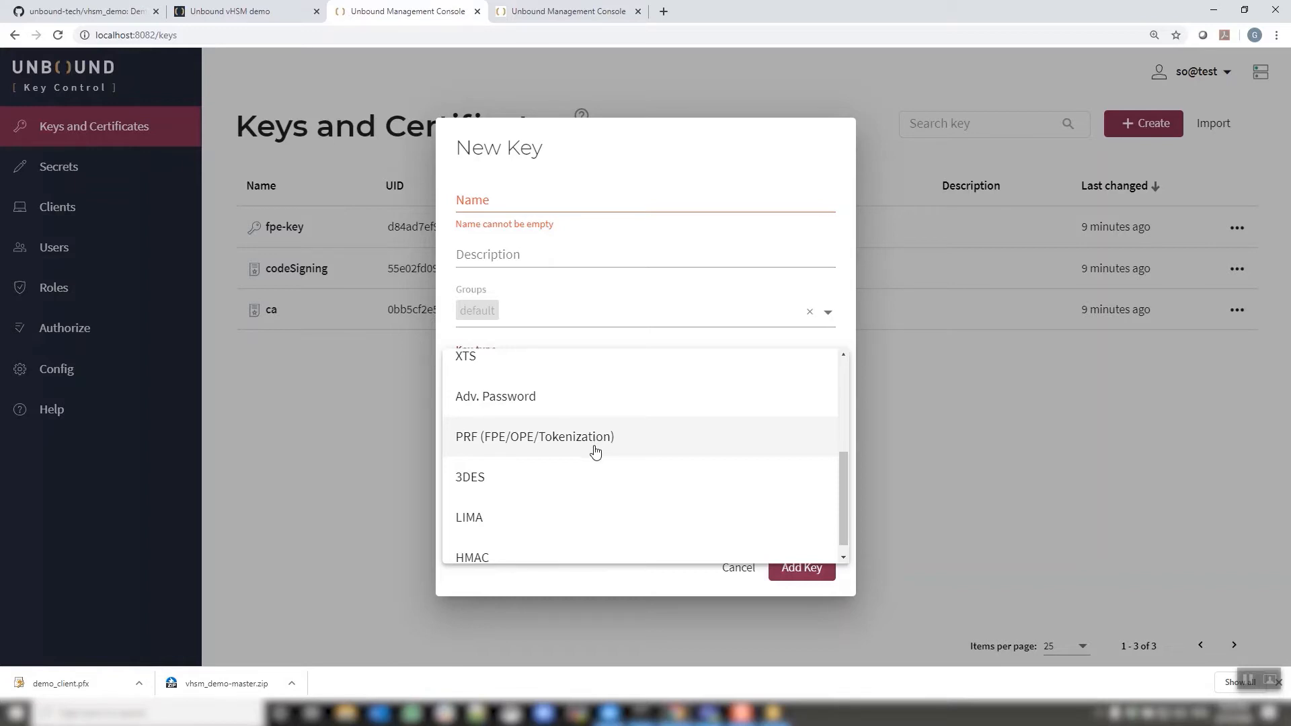
pyautogui.moveTo(845, 495); pyautogui.dragTo(842, 506)
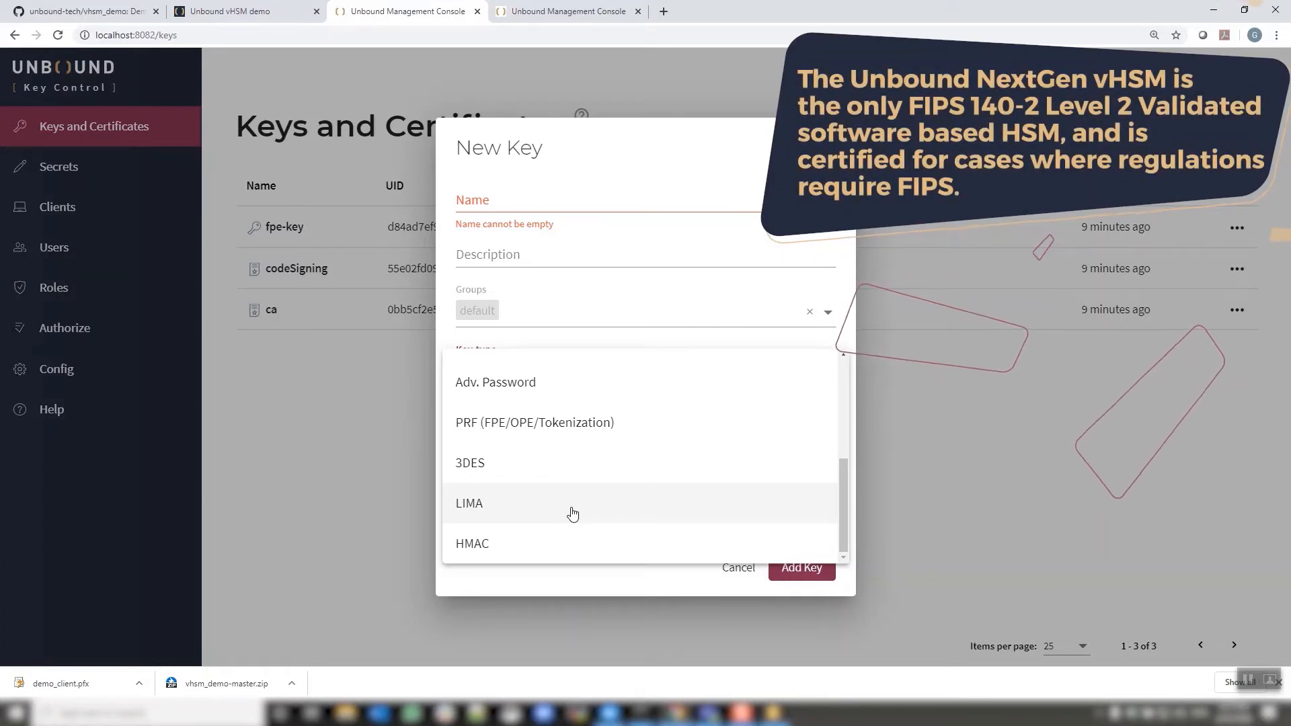
pyautogui.click(587, 580)
pyautogui.click(544, 206)
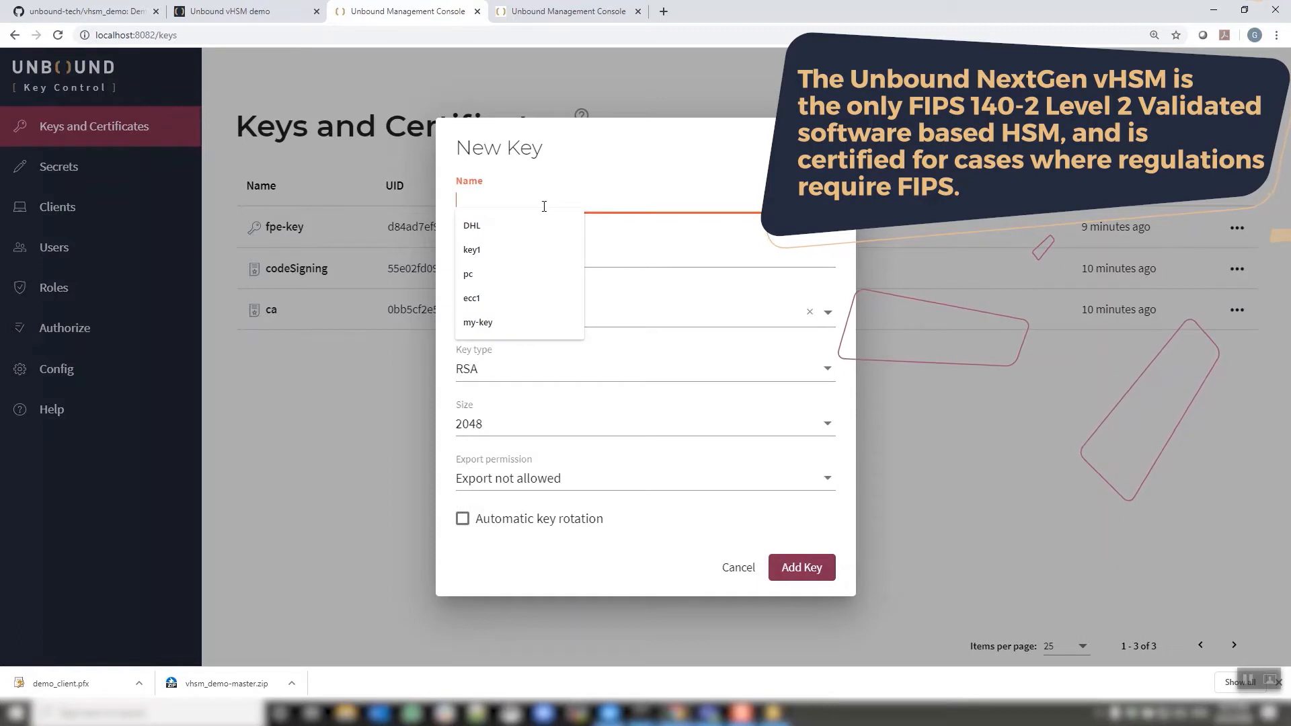
pyautogui.click(479, 249)
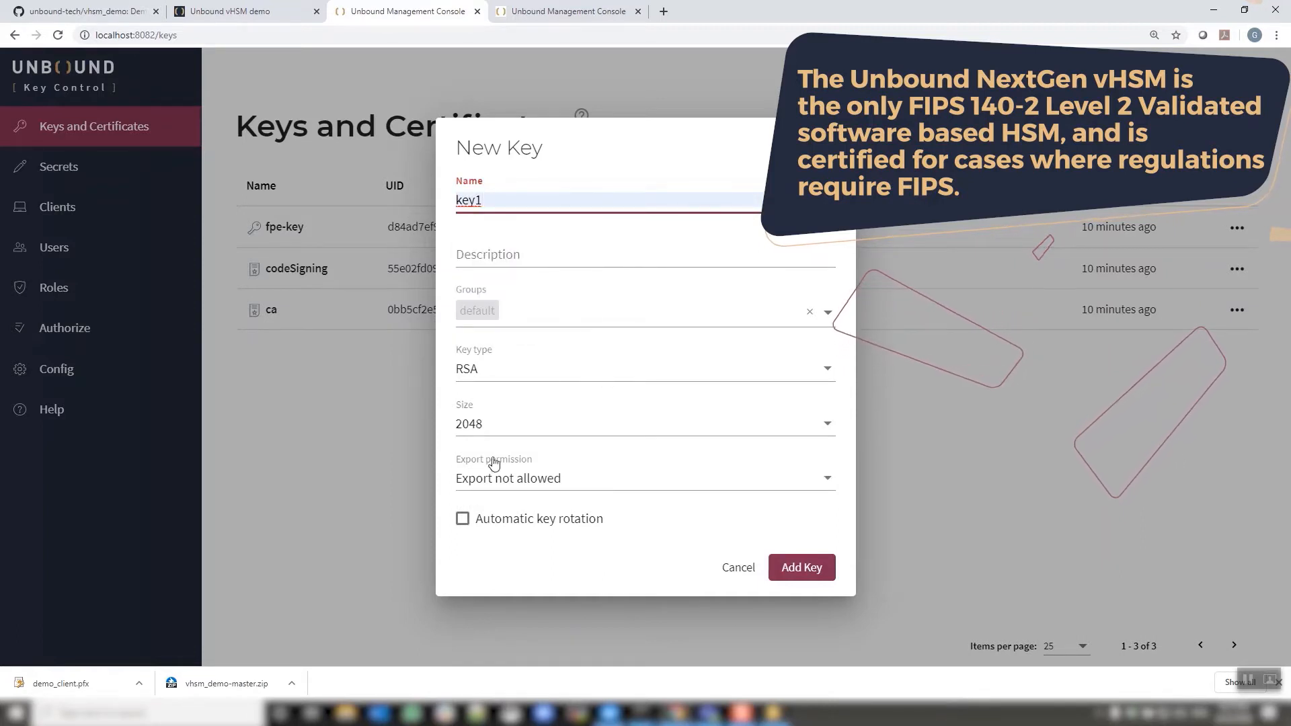
pyautogui.click(828, 481)
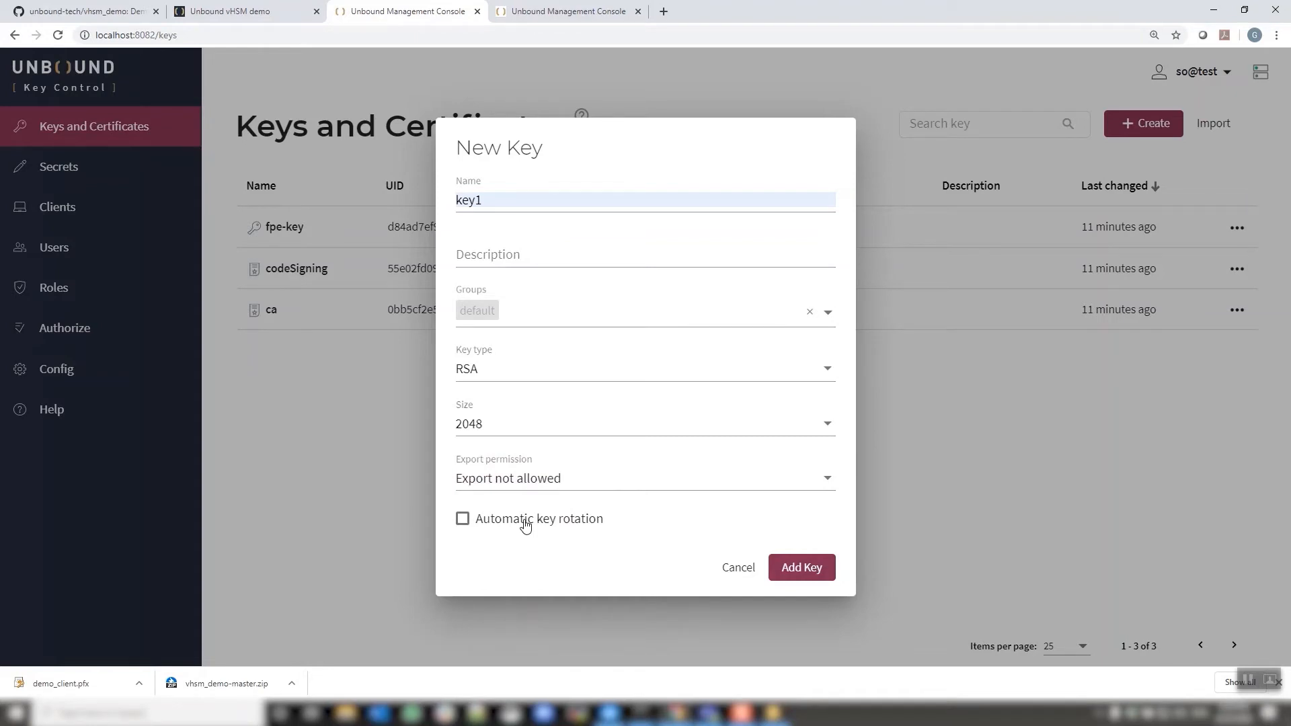
# Enable automatic rotation for key1 with a Once a Year (365 days) period
pyautogui.click(526, 523)
pyautogui.click(505, 399)
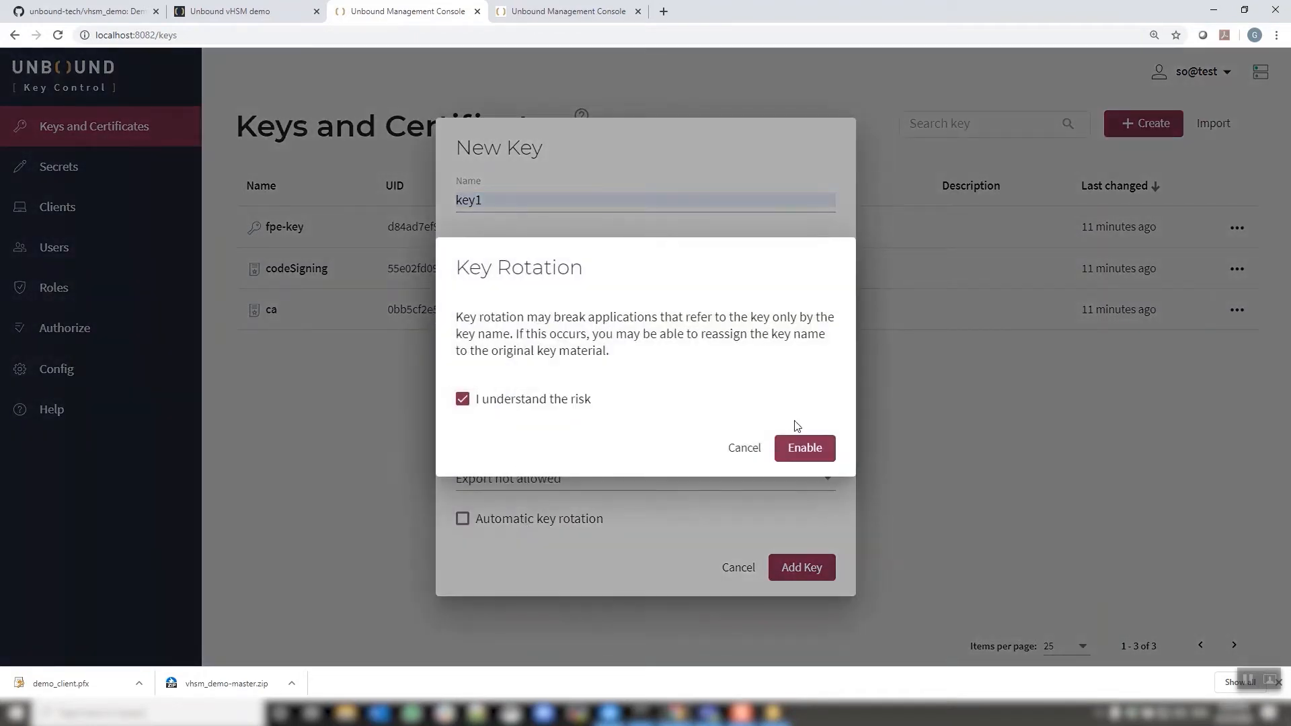
pyautogui.click(804, 447)
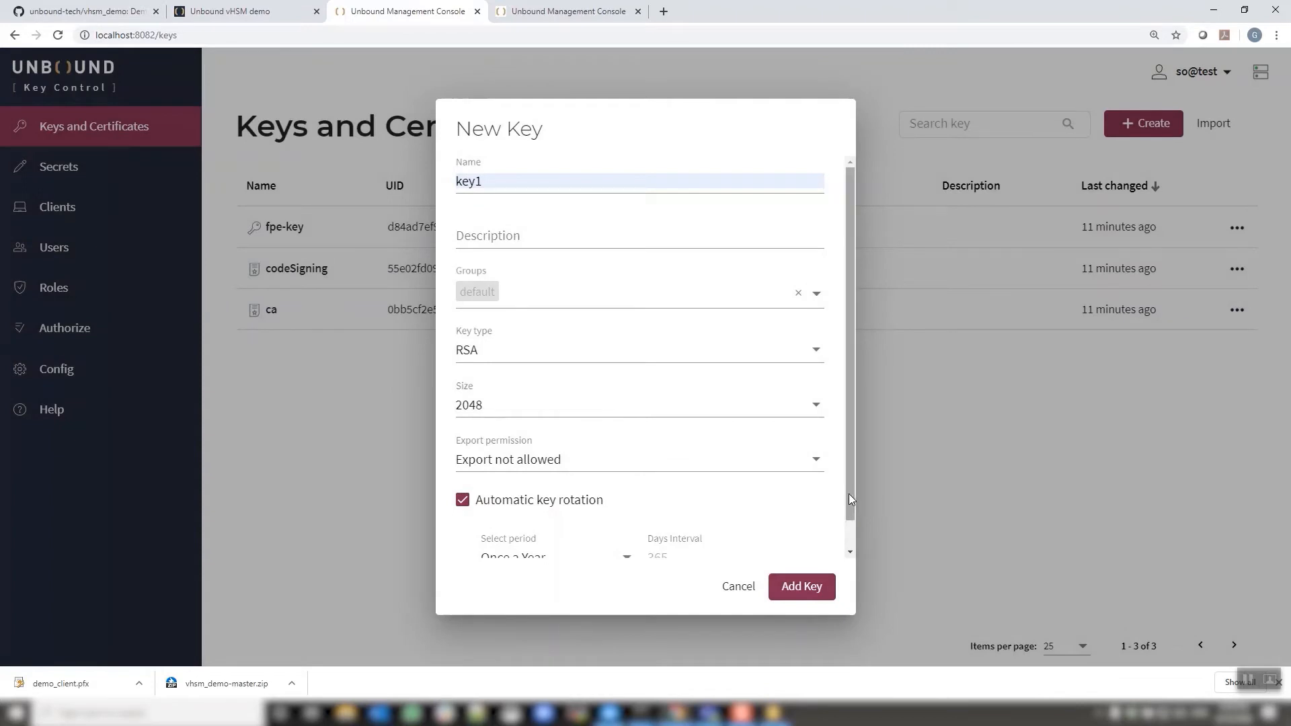
pyautogui.moveTo(849, 493); pyautogui.dragTo(849, 538)
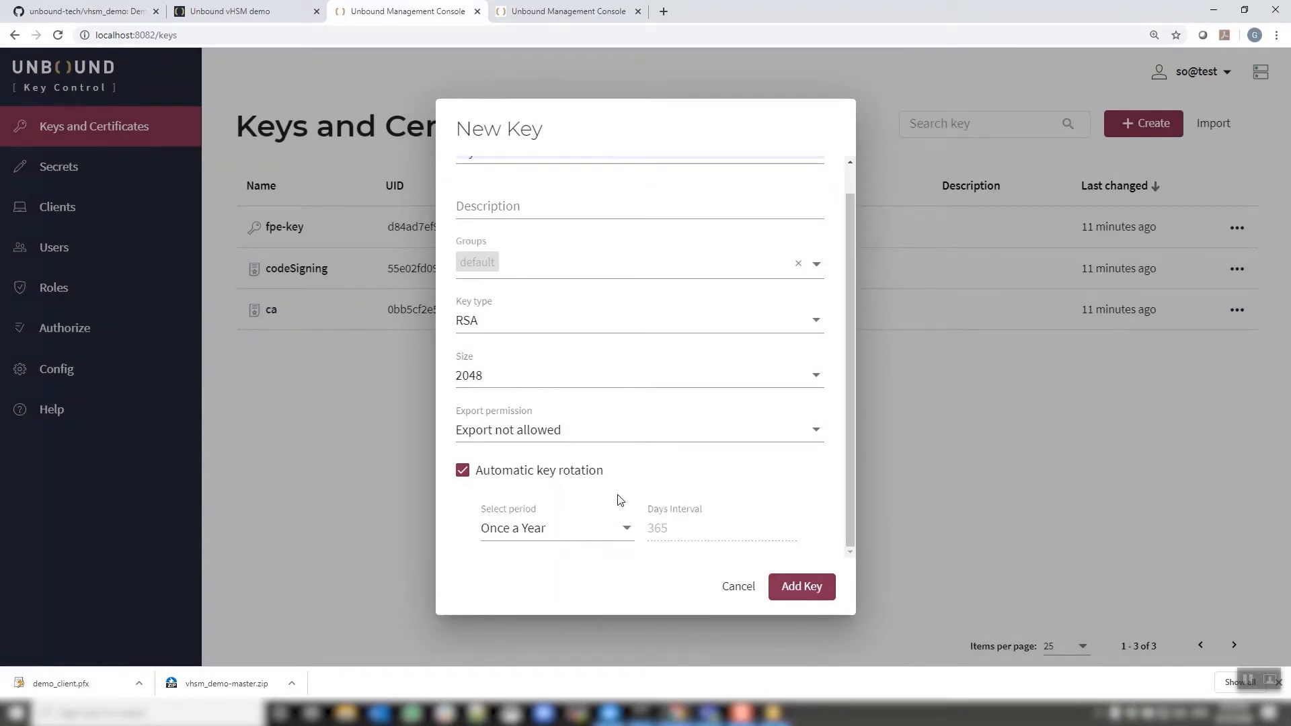
pyautogui.click(625, 528)
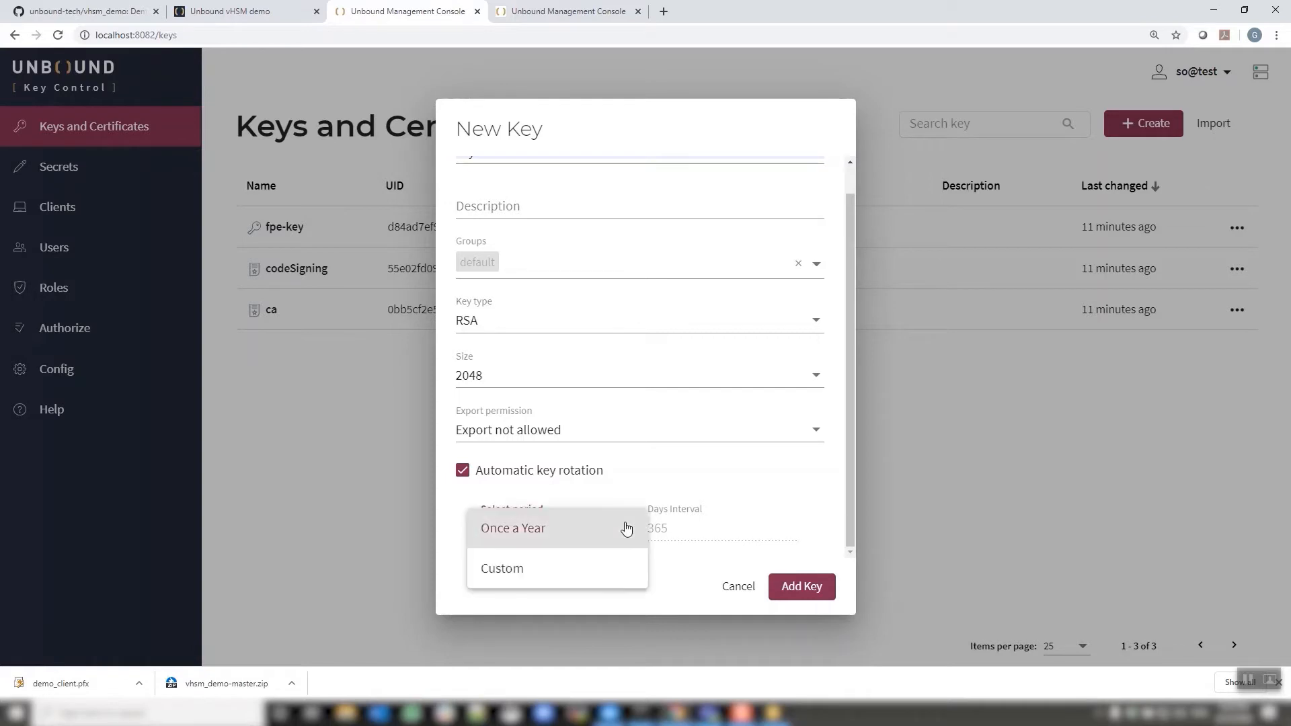
pyautogui.click(574, 527)
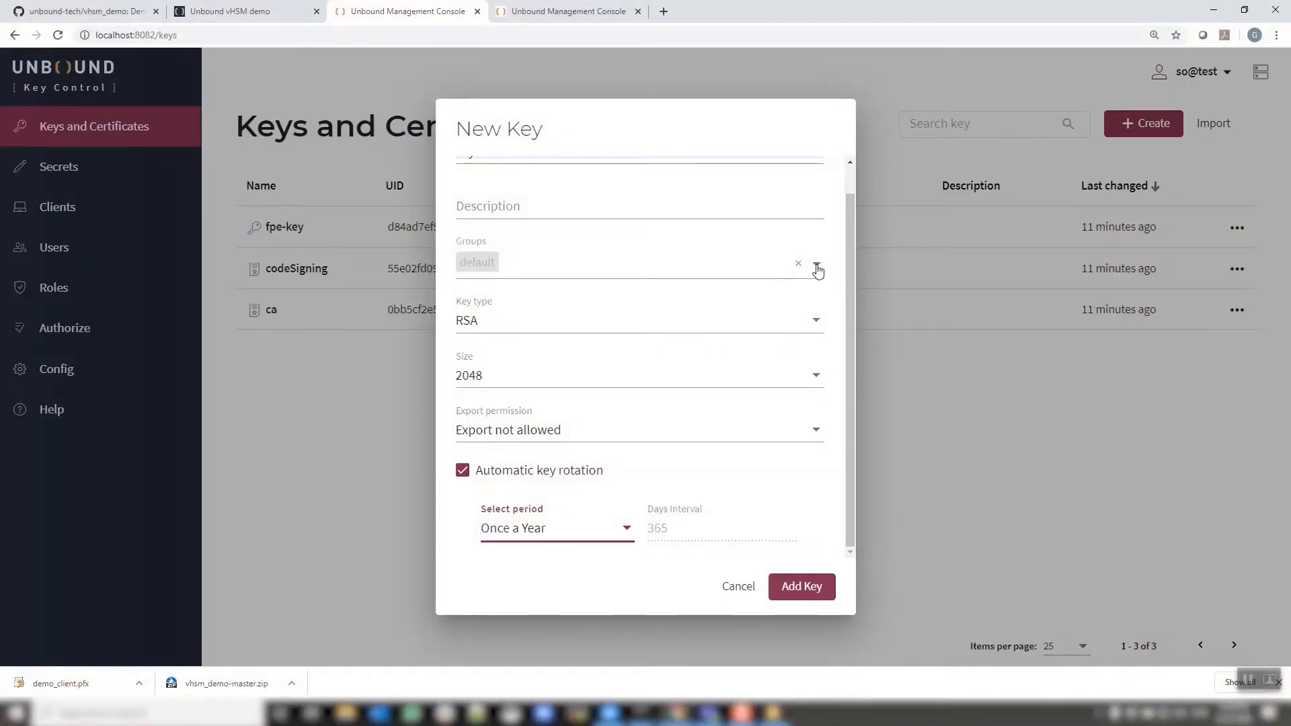
# Assign key1 to a new group 'group1' and create the key
pyautogui.click(817, 266)
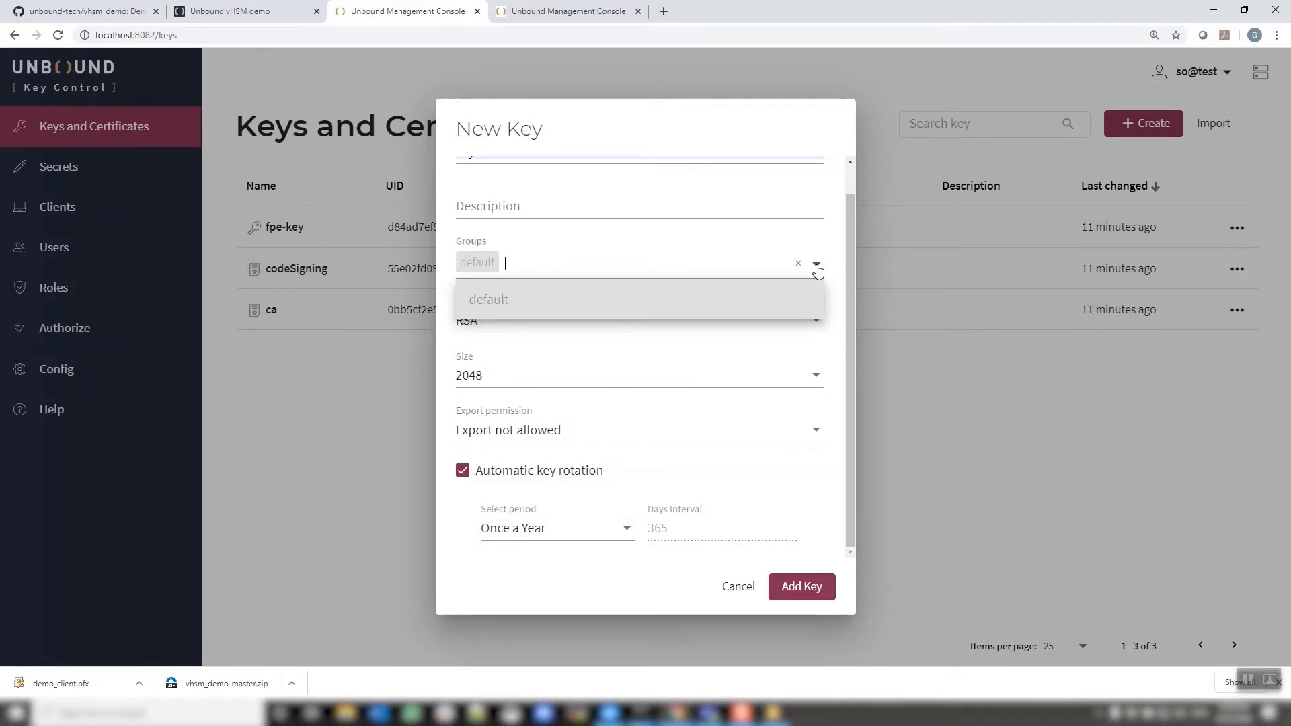
pyautogui.write('gro')
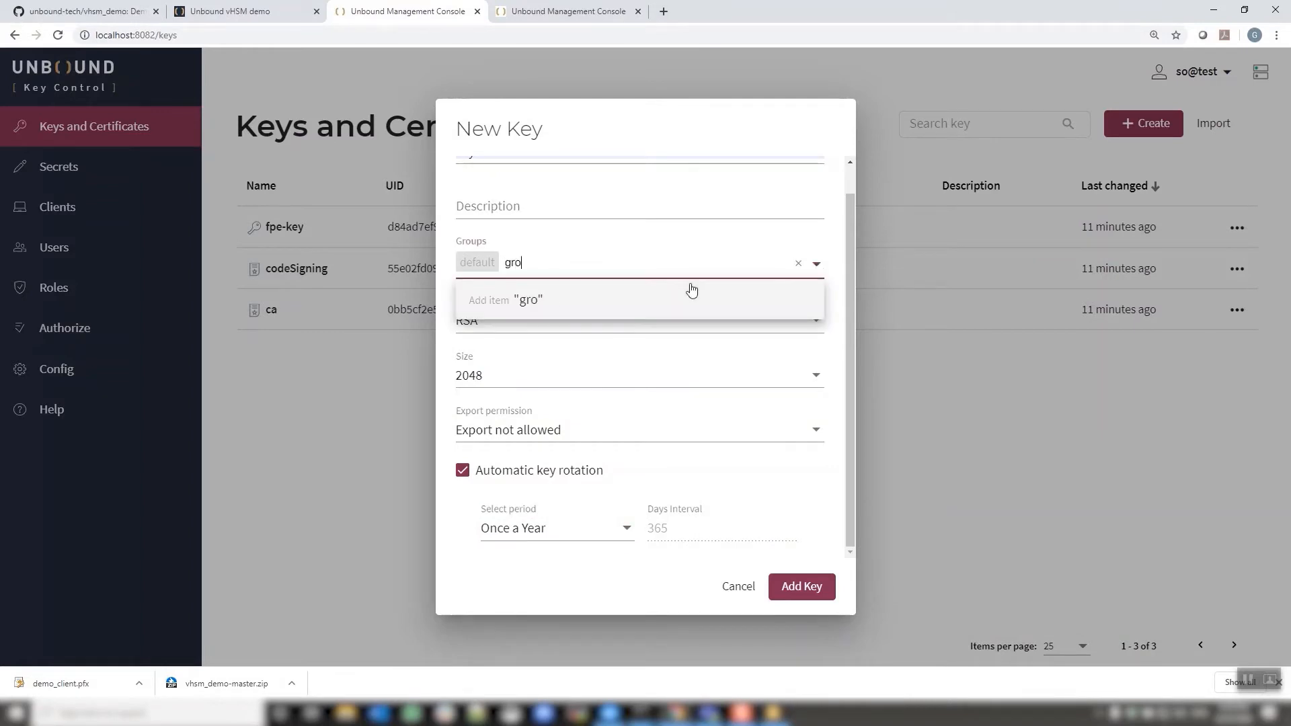
pyautogui.write('up1')
pyautogui.click(545, 300)
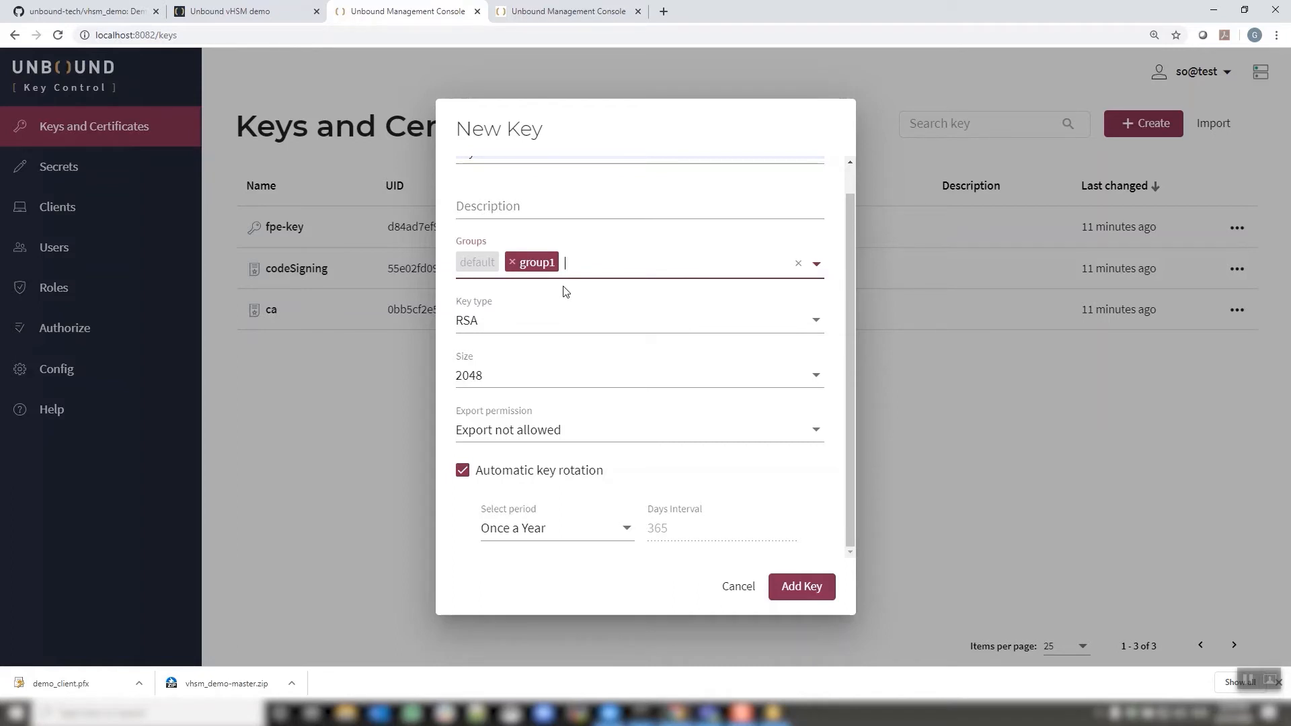
pyautogui.click(800, 587)
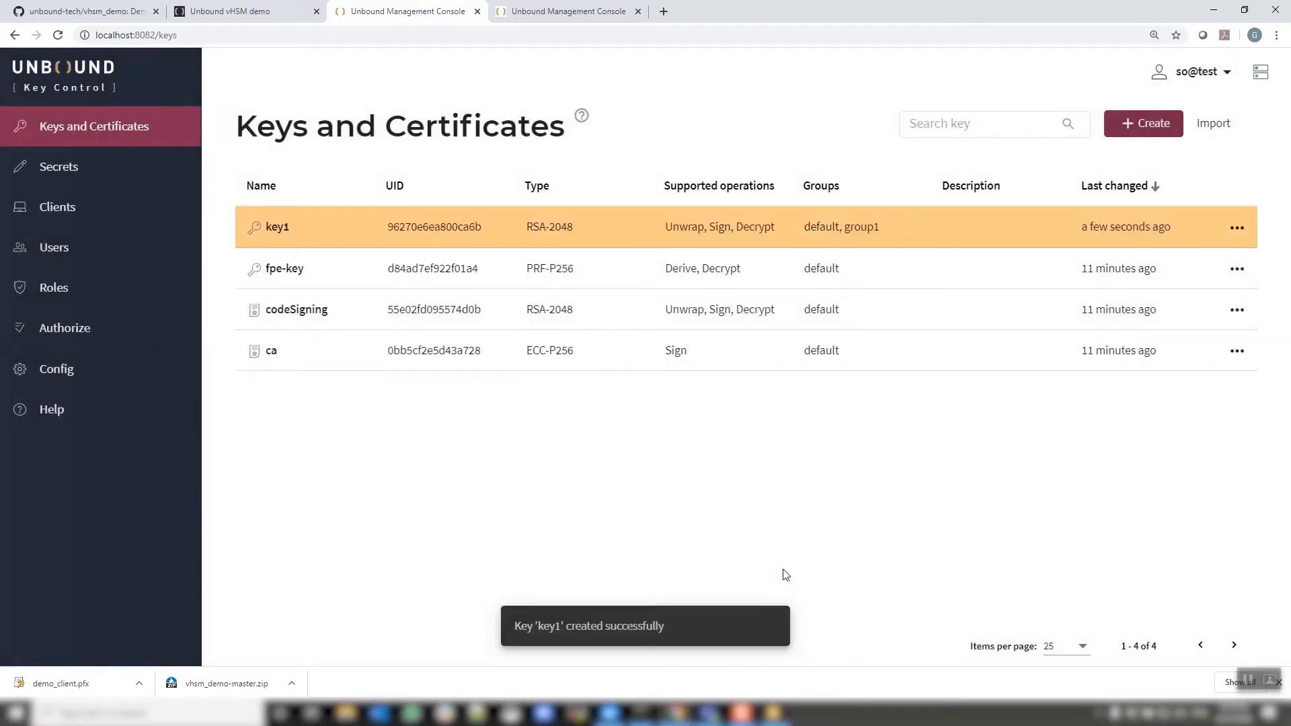
# View key1's information, including its raw JSON details, then close it
pyautogui.click(1237, 227)
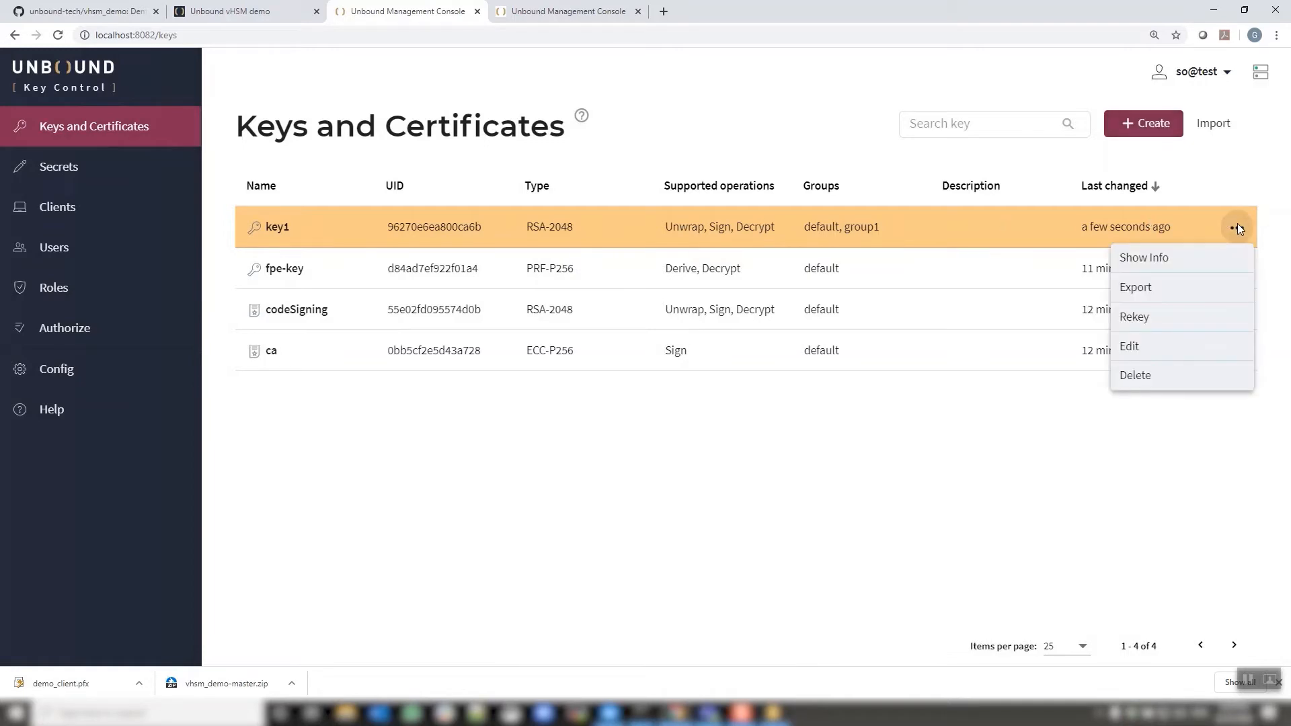
pyautogui.click(1182, 264)
pyautogui.click(616, 201)
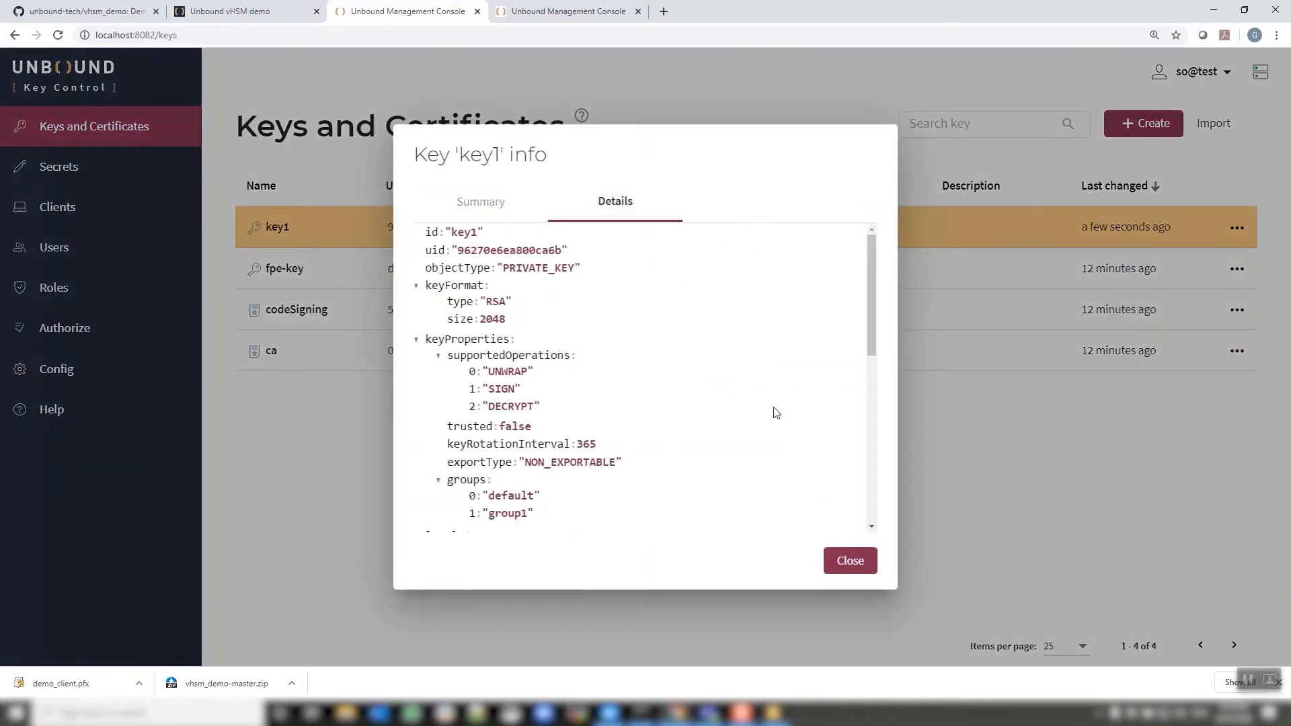
pyautogui.click(851, 562)
# Start rekeying key1, acknowledge the risk warning, then cancel the rekey
pyautogui.click(1236, 228)
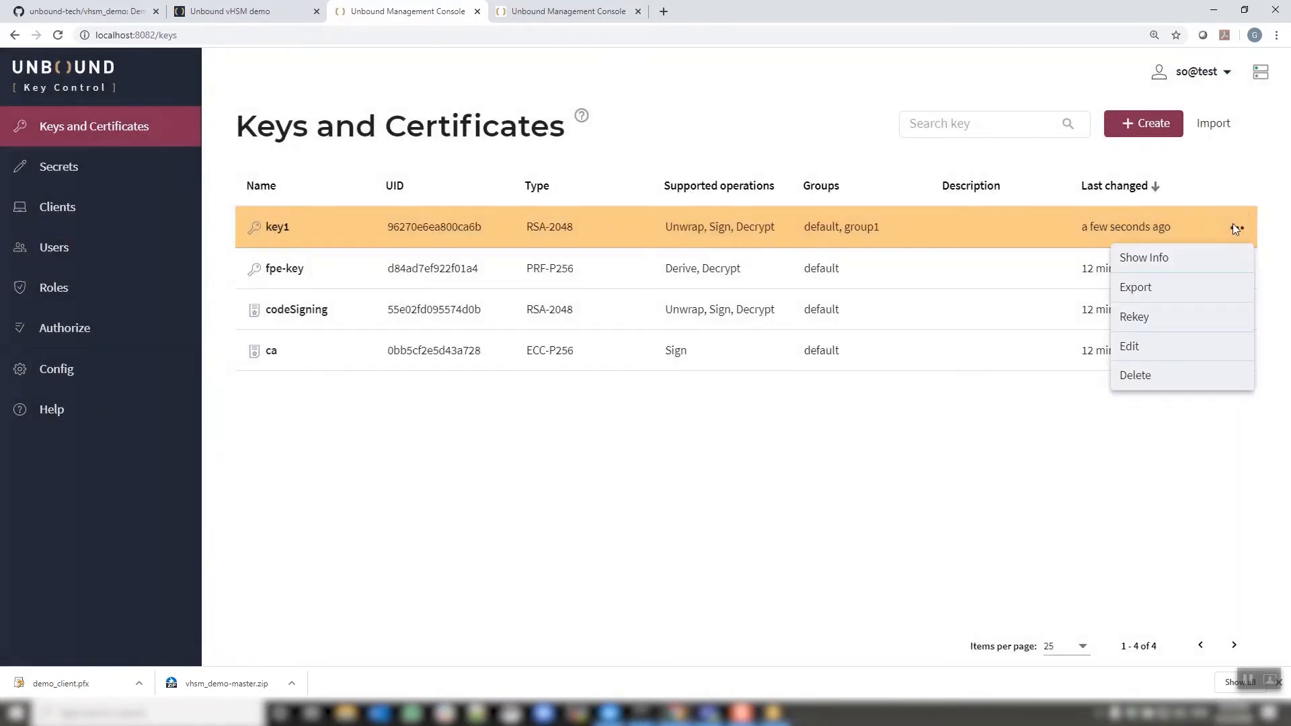
pyautogui.click(1185, 317)
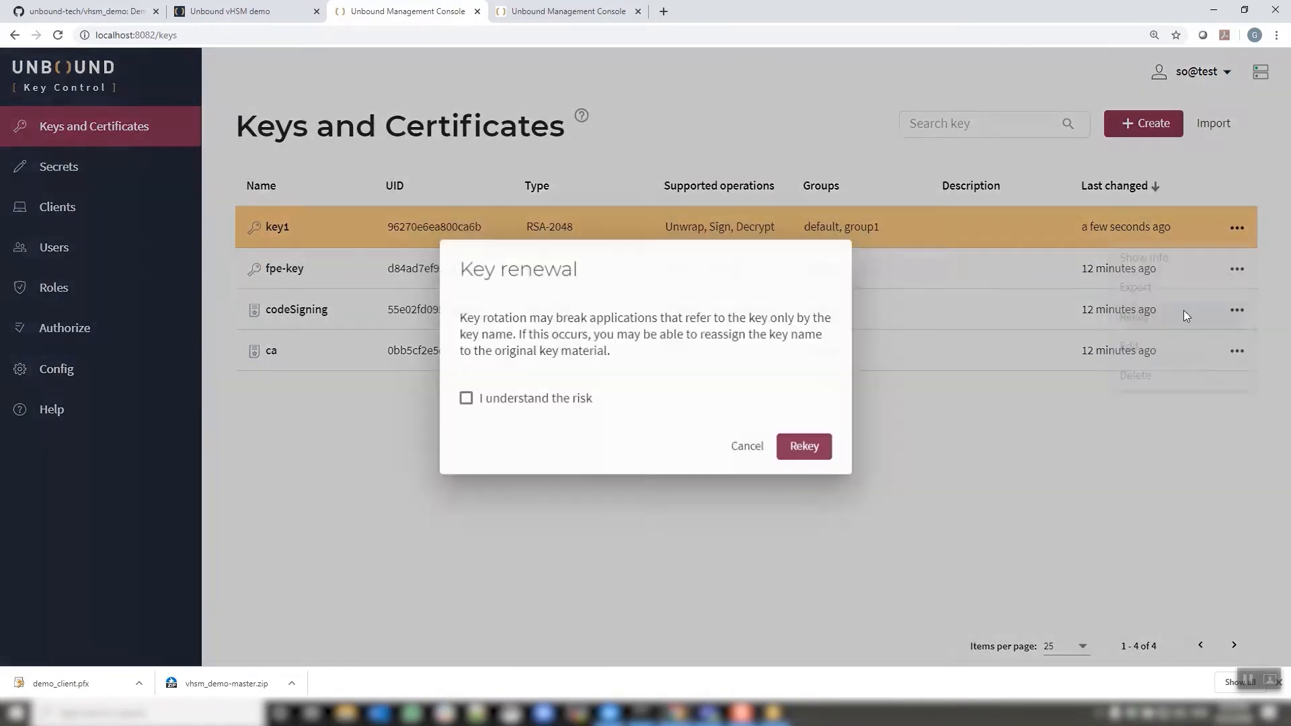
pyautogui.click(485, 405)
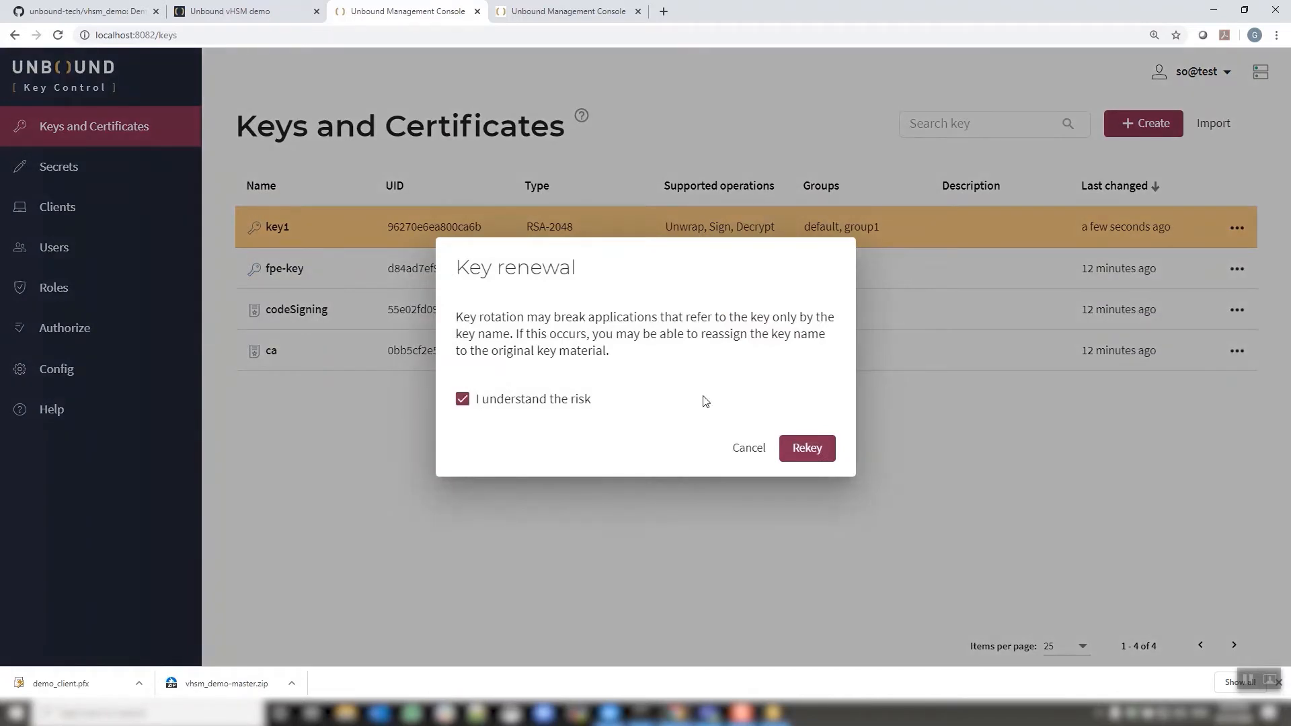
pyautogui.click(746, 447)
# Start exporting key1's public key, cancel it, and reopen key1's actions menu
pyautogui.click(1237, 228)
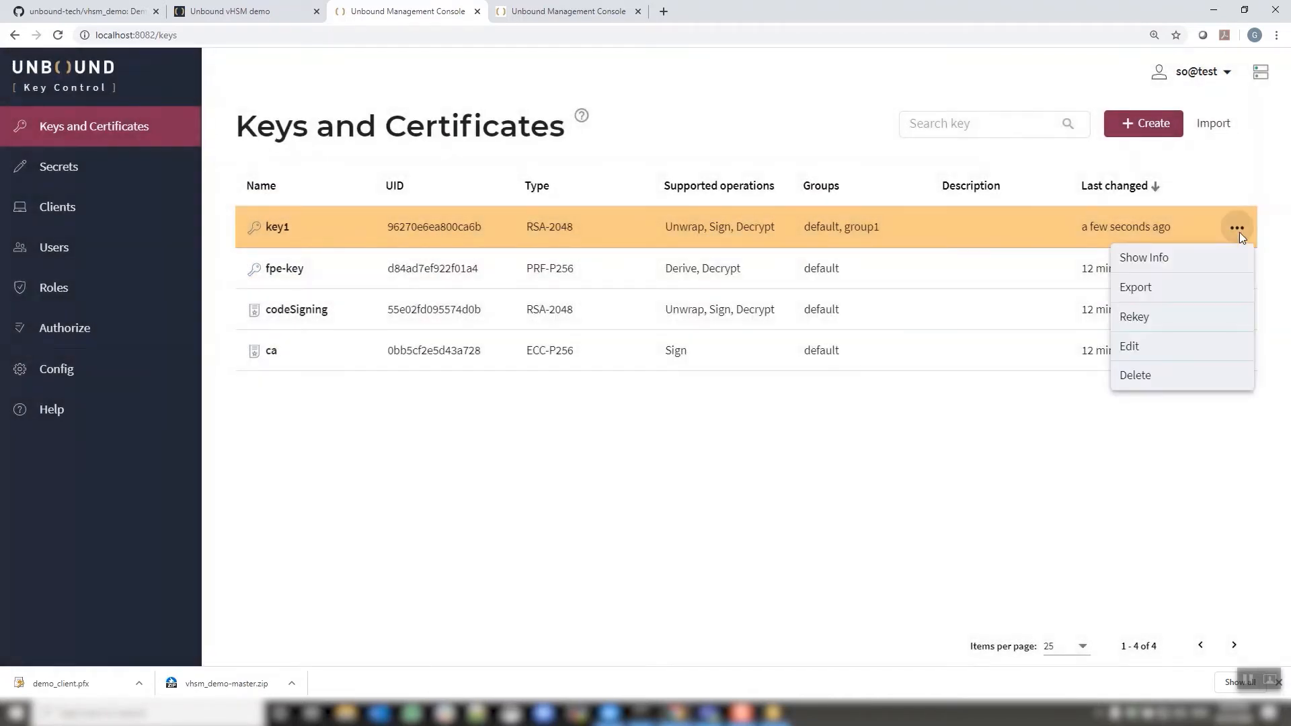
pyautogui.click(1201, 288)
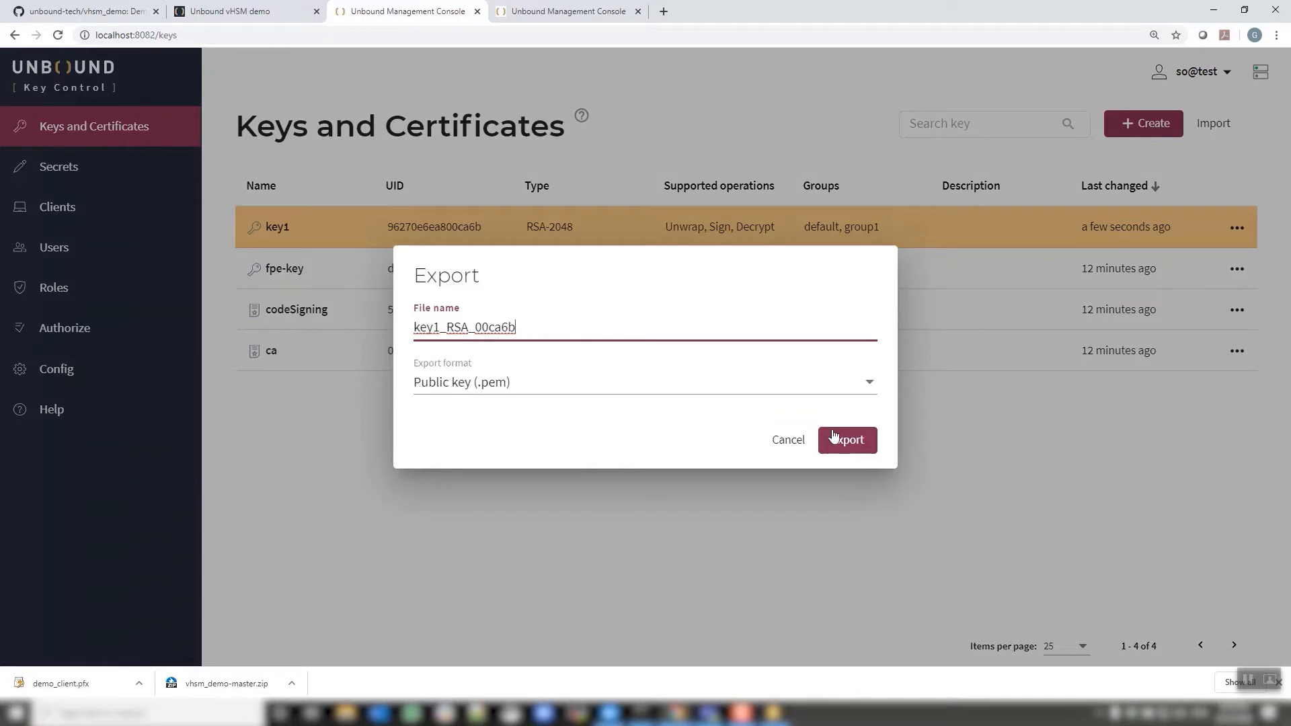
pyautogui.click(785, 441)
pyautogui.click(1235, 233)
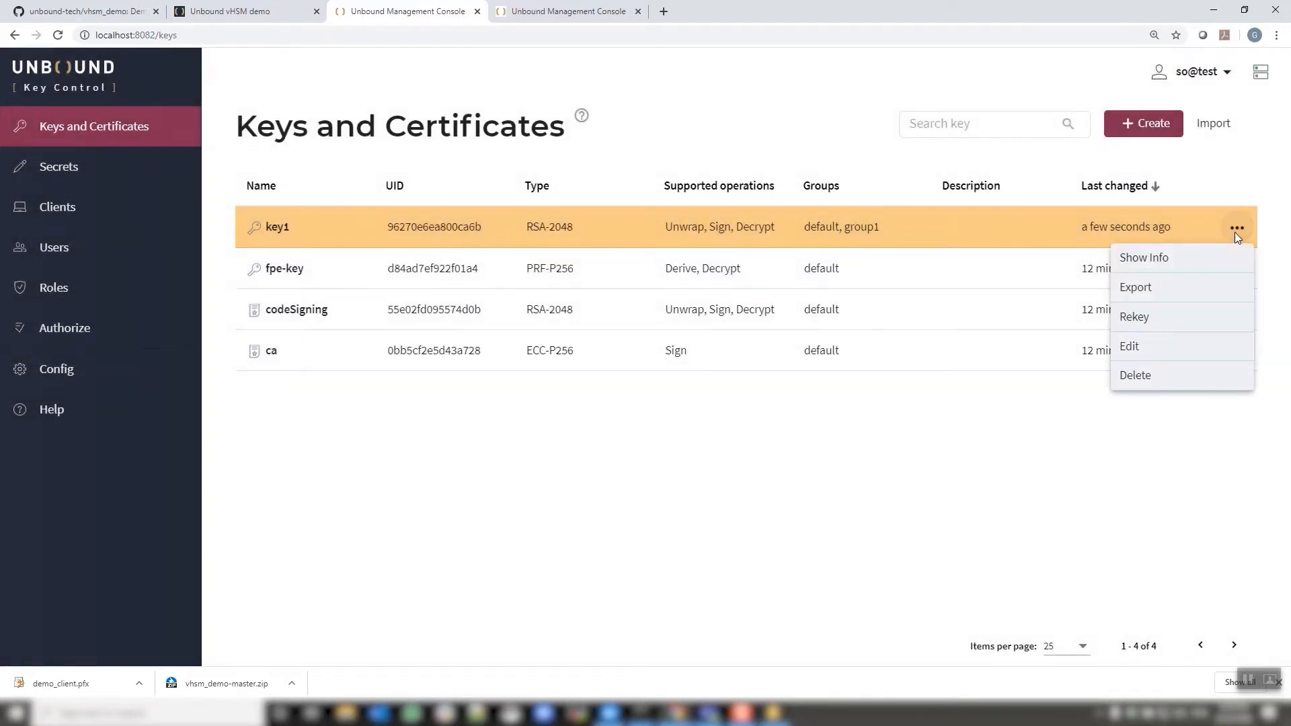
pyautogui.click(1133, 355)
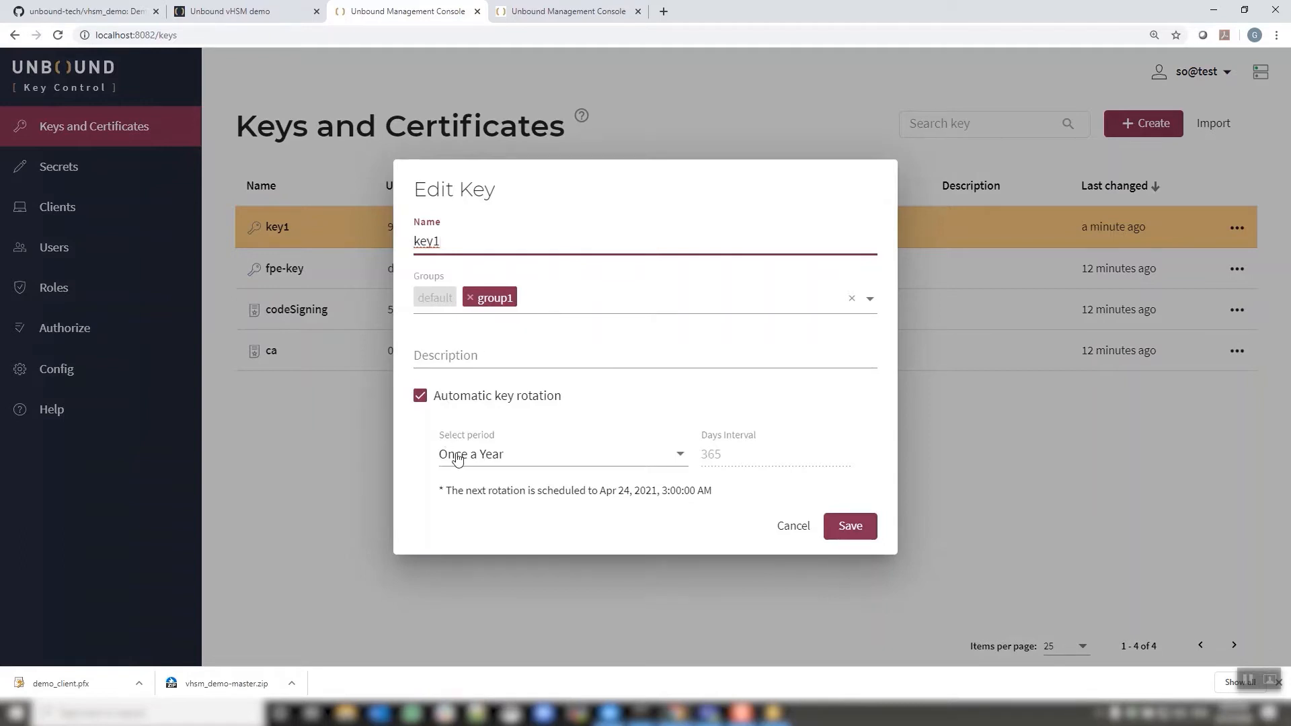
pyautogui.click(794, 527)
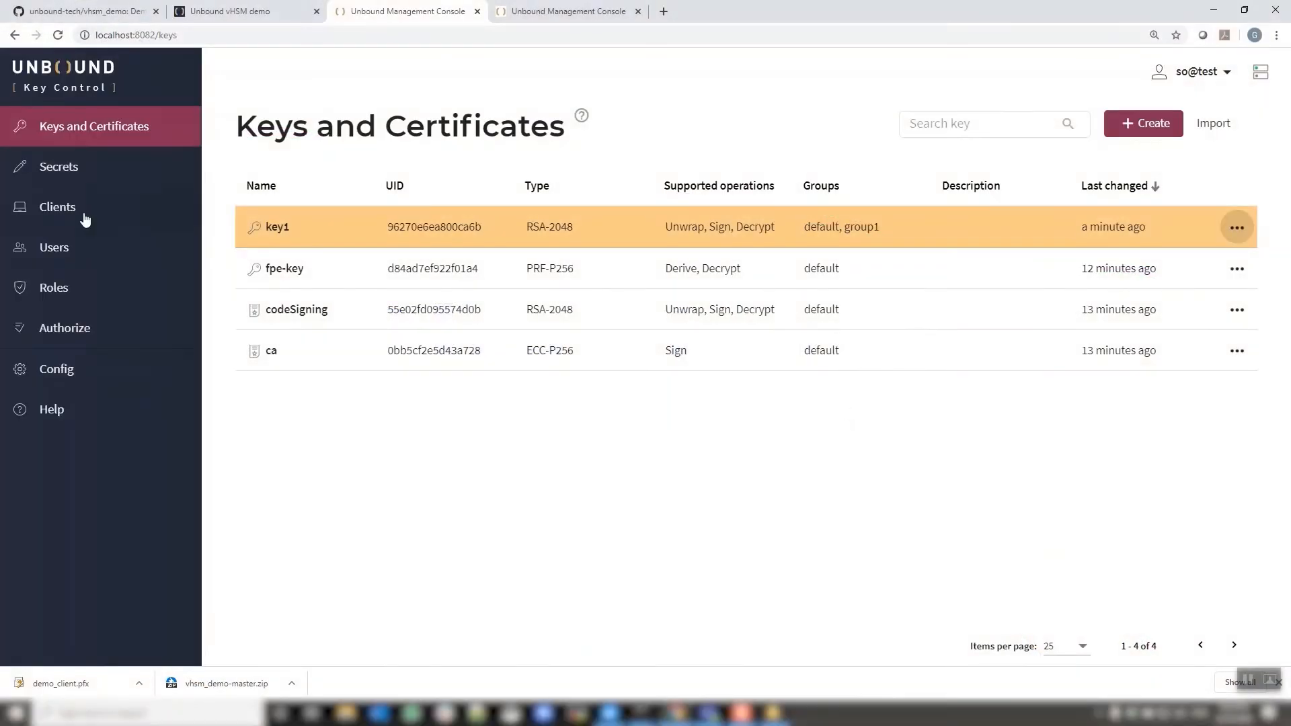
# Visit Secrets, abandon a new secret, then show Clients ukc-ep and ukc-docker-client
pyautogui.click(81, 176)
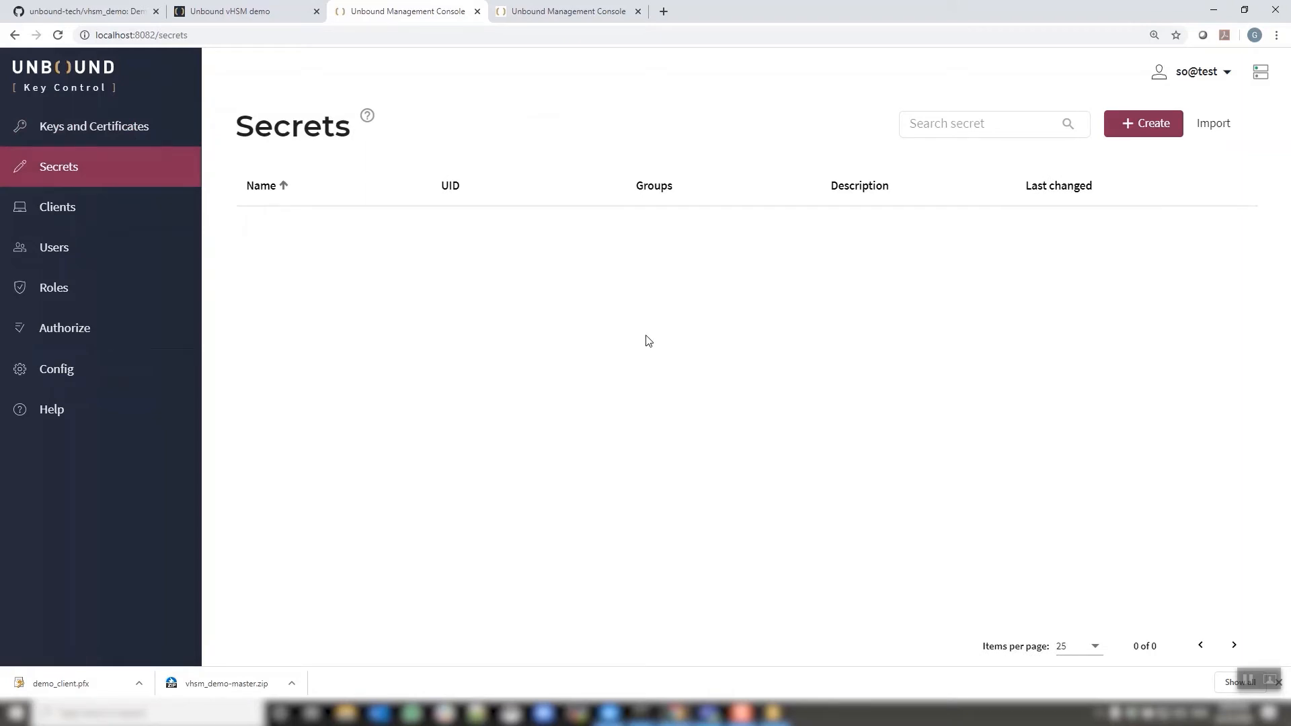
pyautogui.click(1147, 129)
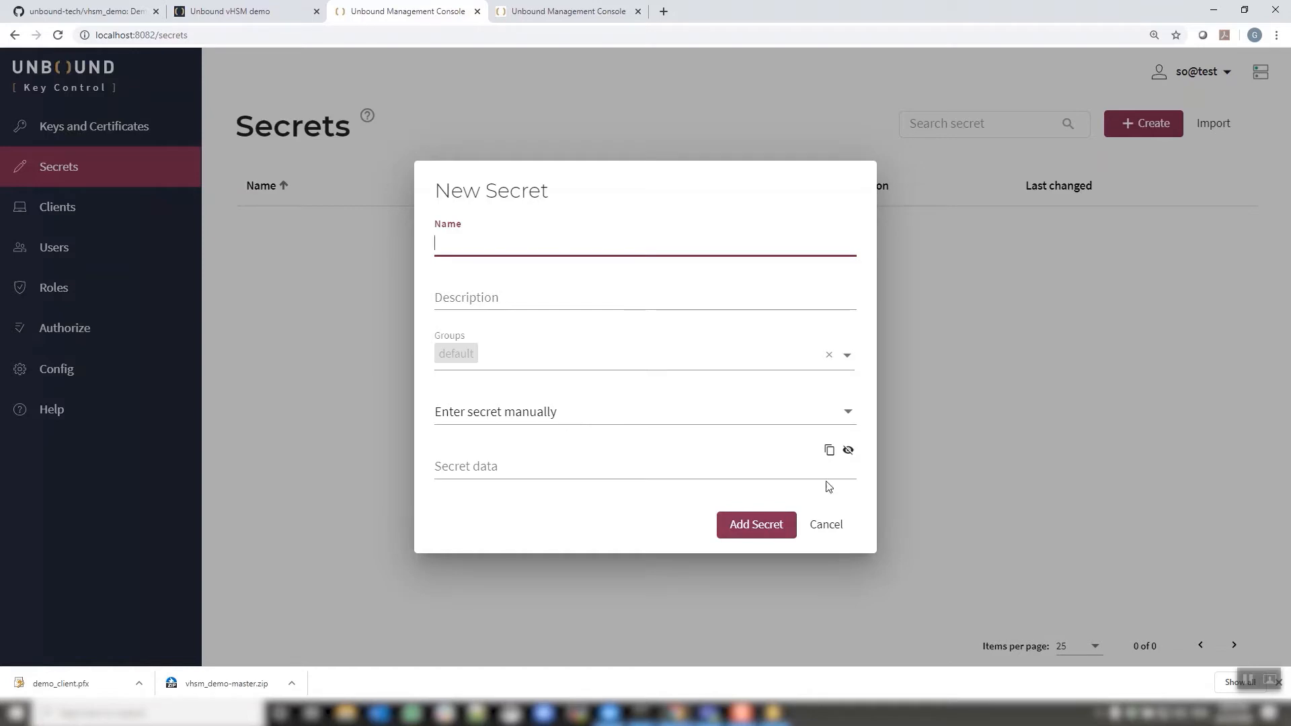
pyautogui.click(827, 528)
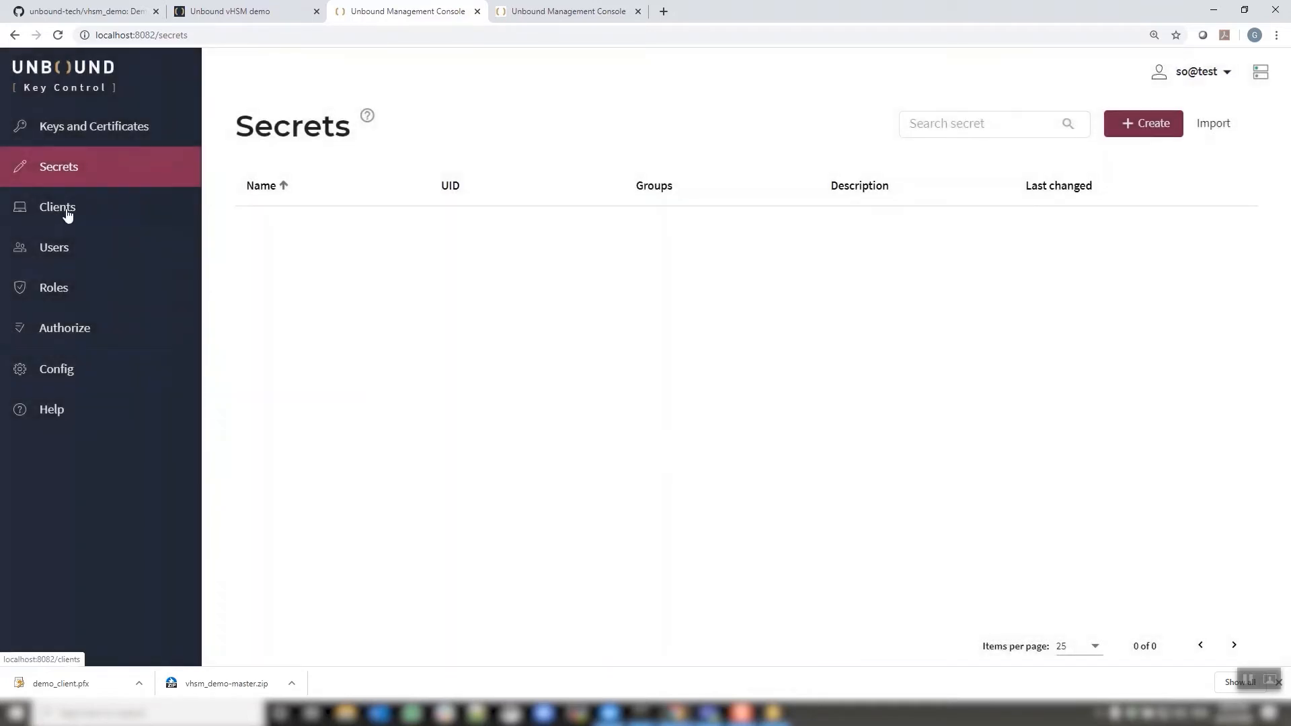
pyautogui.click(67, 214)
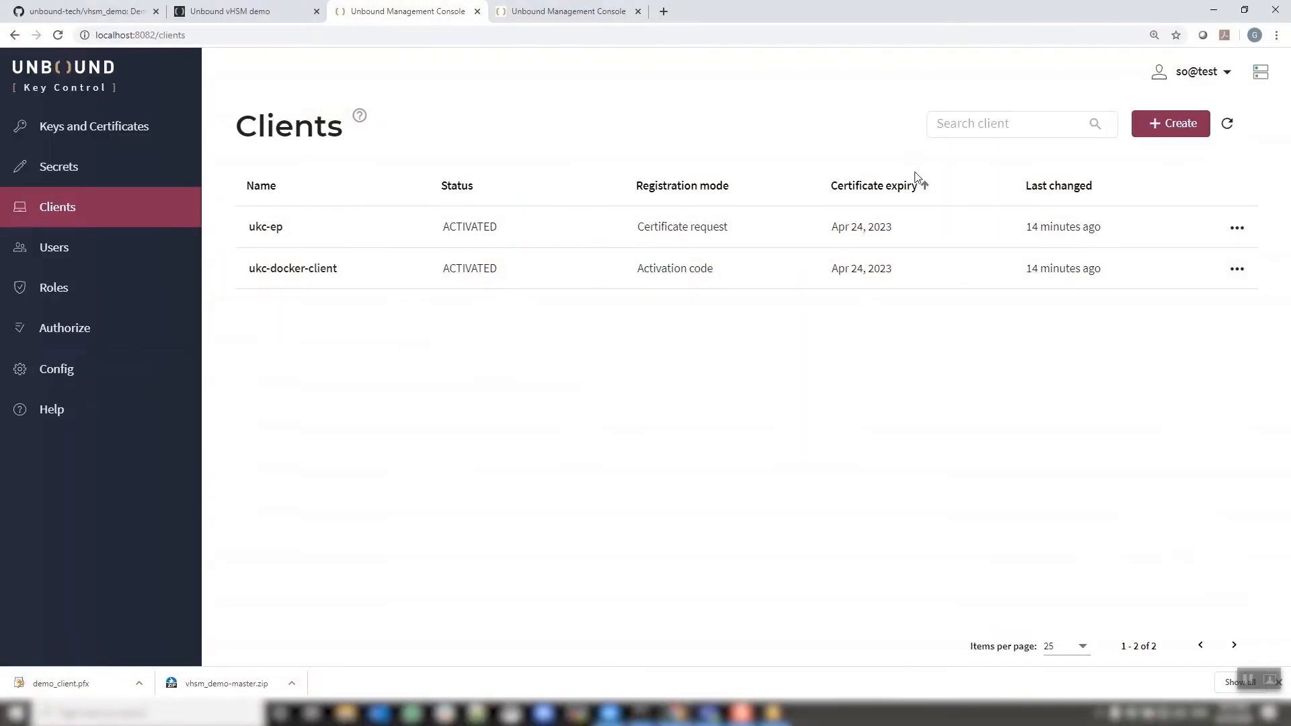
# Create a client named 'clien1' and select its generated activation code
pyautogui.click(1156, 124)
pyautogui.click(612, 297)
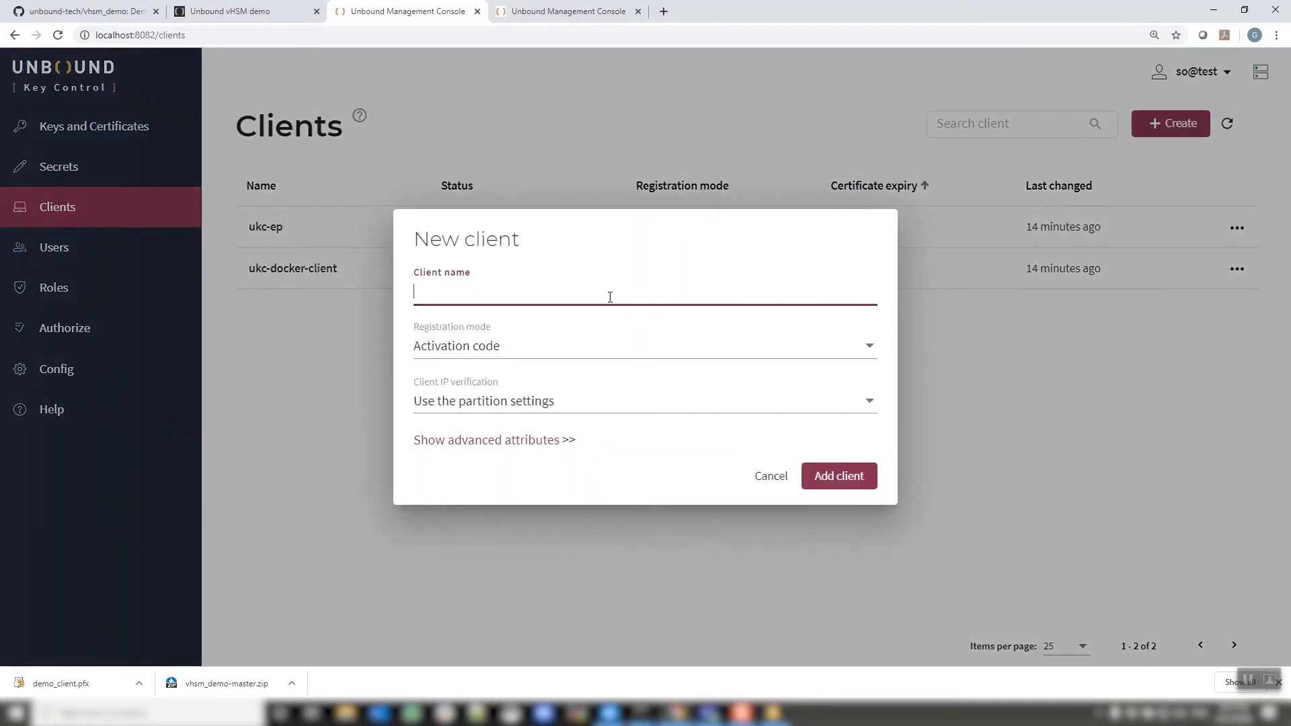
pyautogui.write('clien1')
pyautogui.click(845, 481)
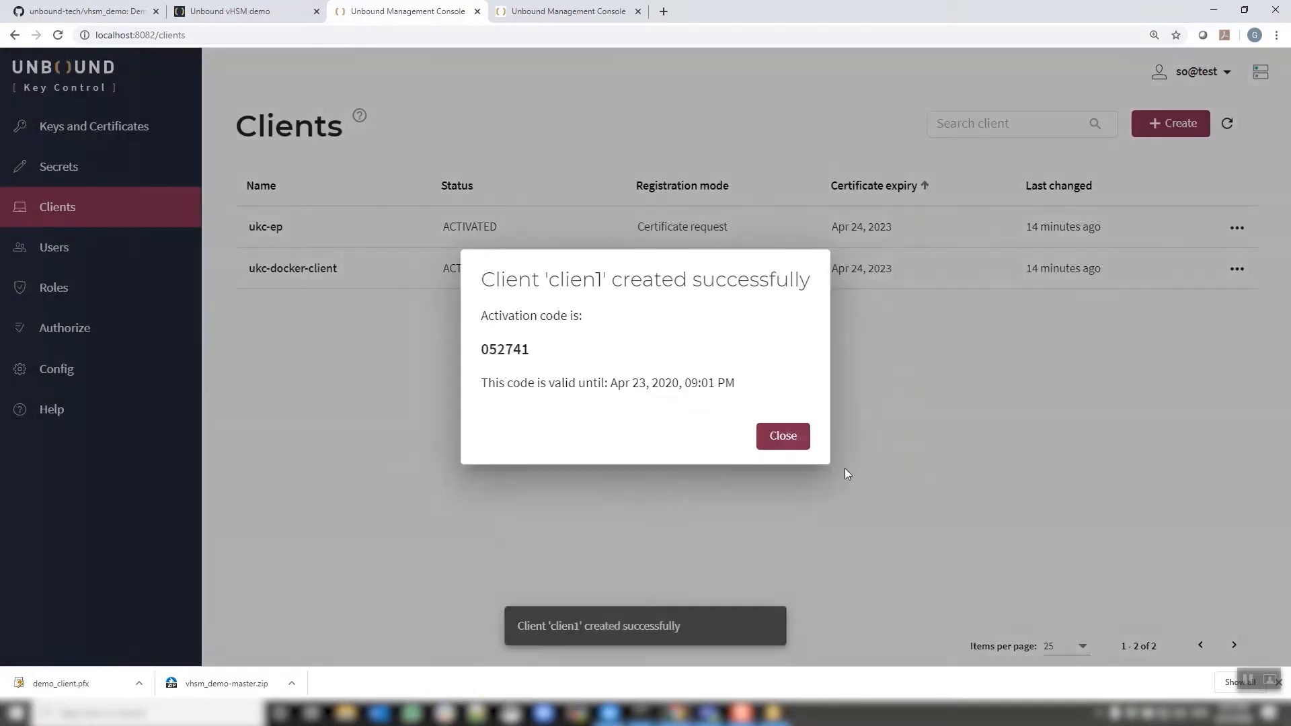
pyautogui.doubleClick(502, 348)
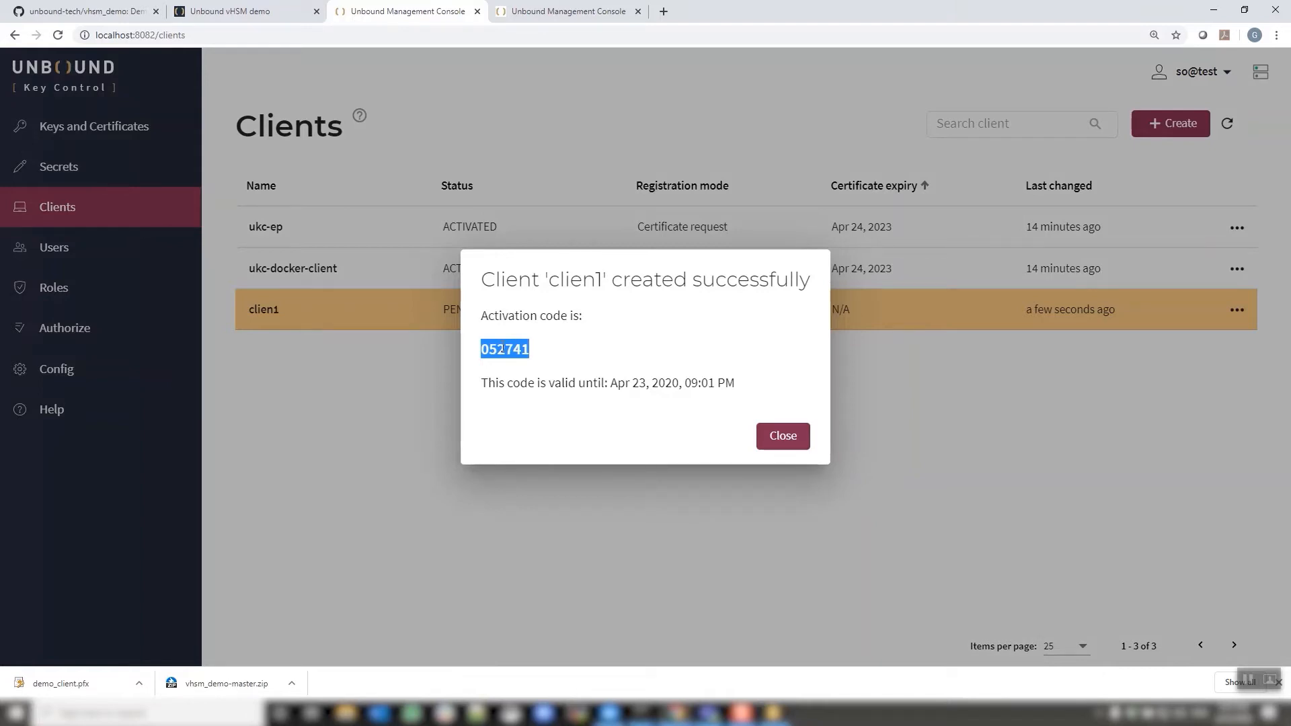
pyautogui.click(782, 441)
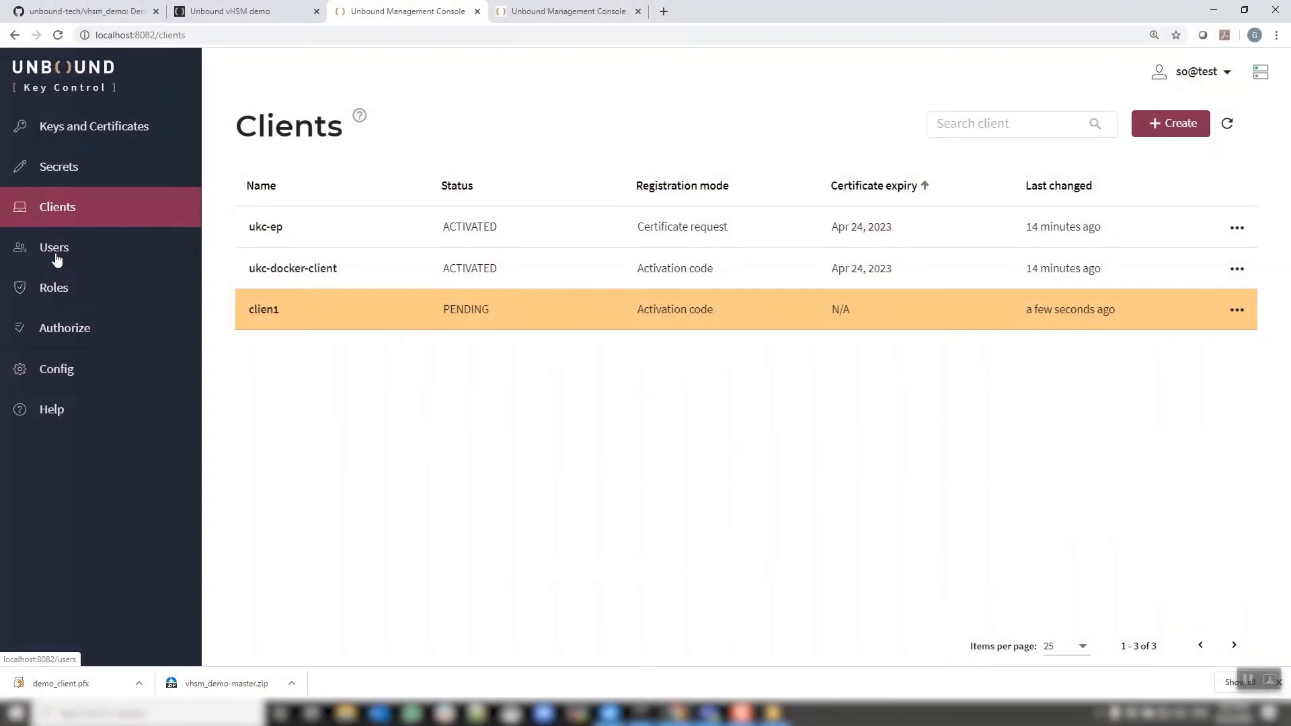
# Show the Roles page with the so and user roles in the default group
pyautogui.click(64, 294)
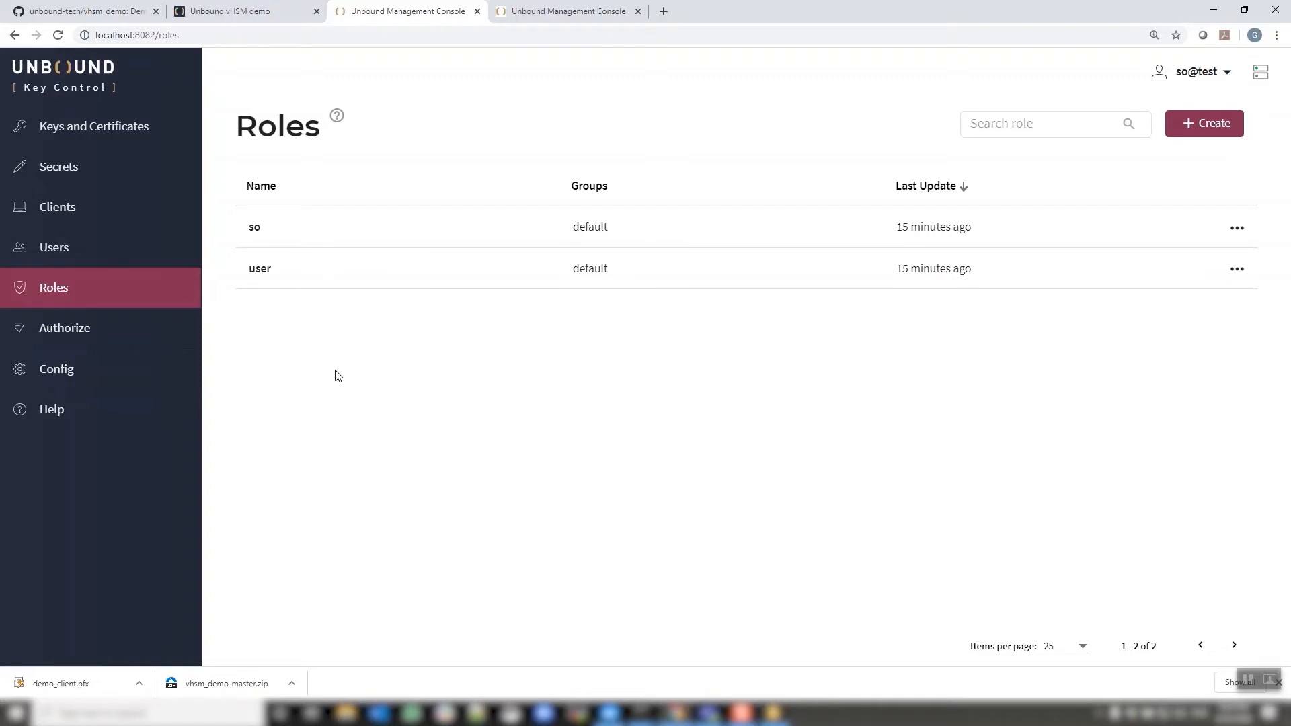
# Create role 'encryptor' with a permission allowing Encrypt on group1
pyautogui.click(1217, 135)
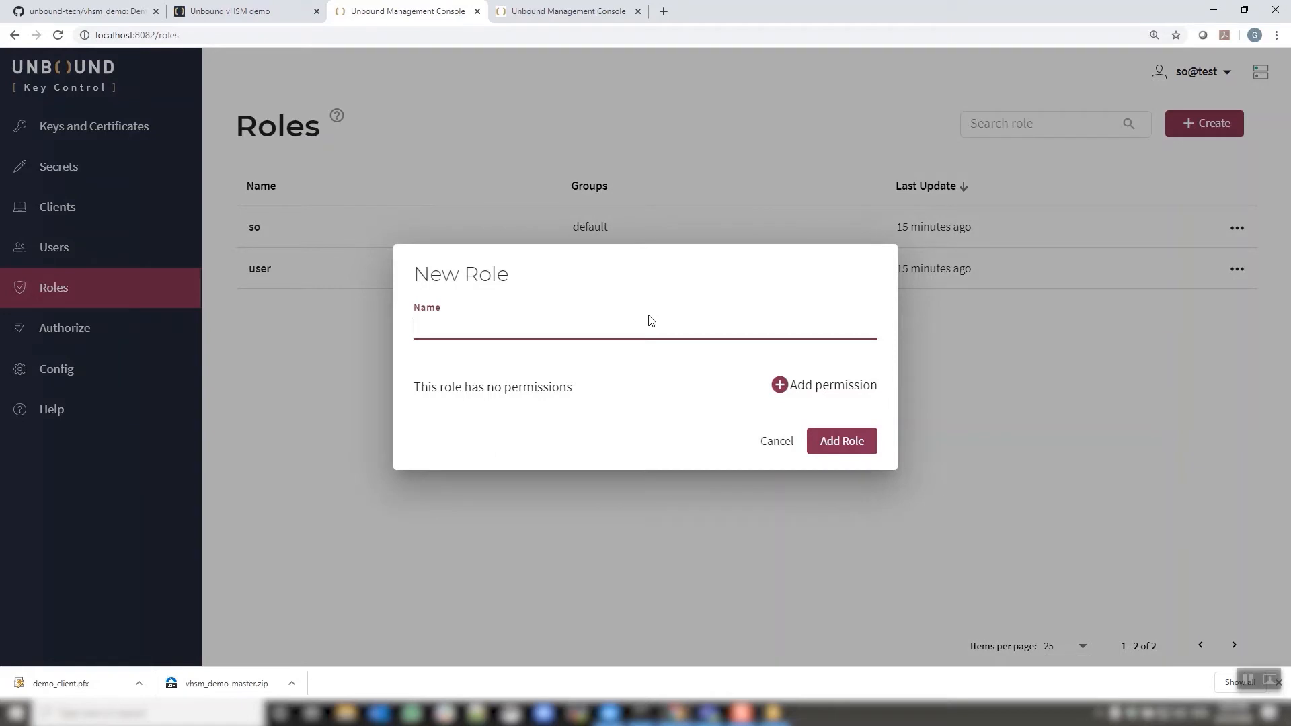
pyautogui.write('encryptor')
pyautogui.click(780, 385)
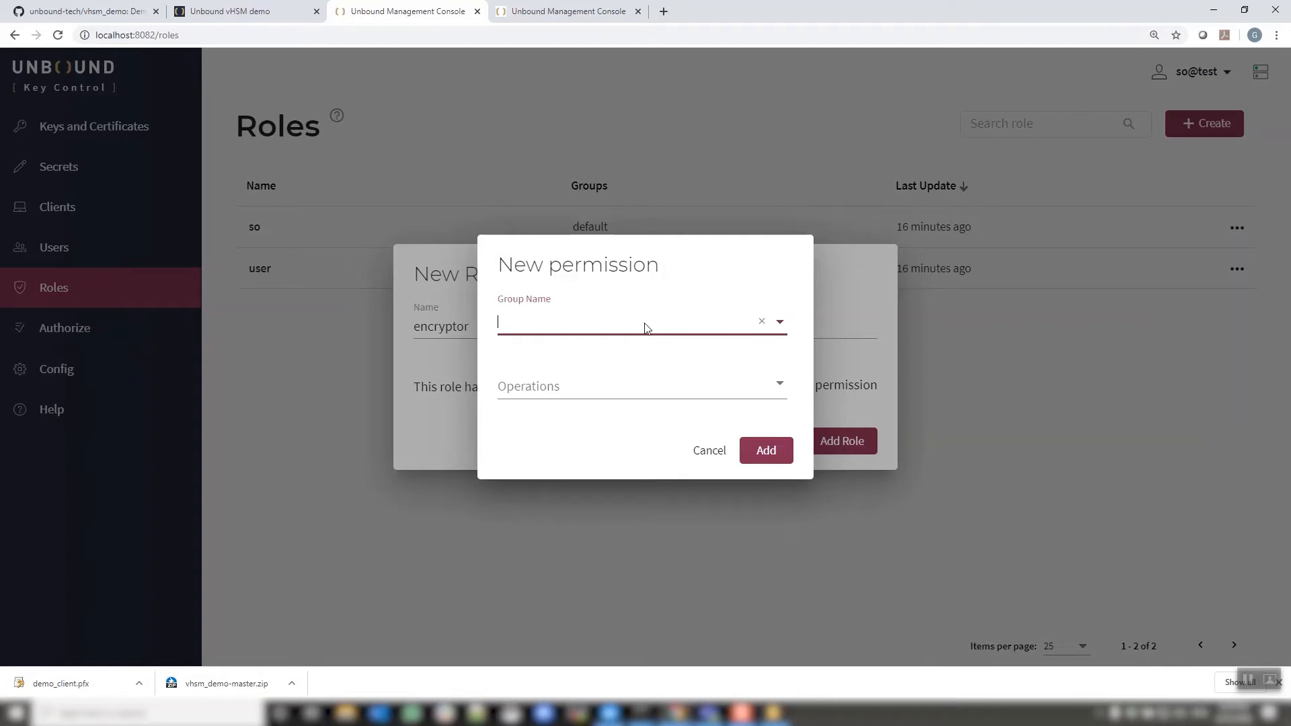
pyautogui.click(780, 323)
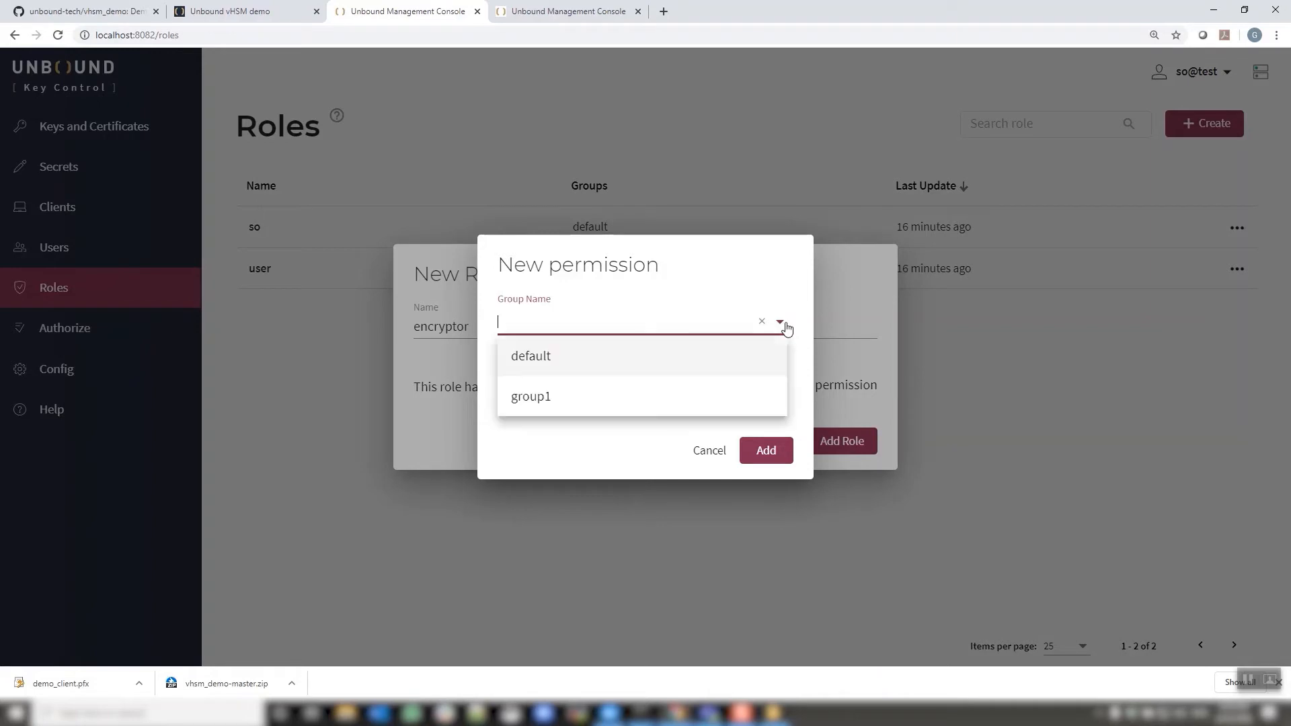
pyautogui.click(579, 390)
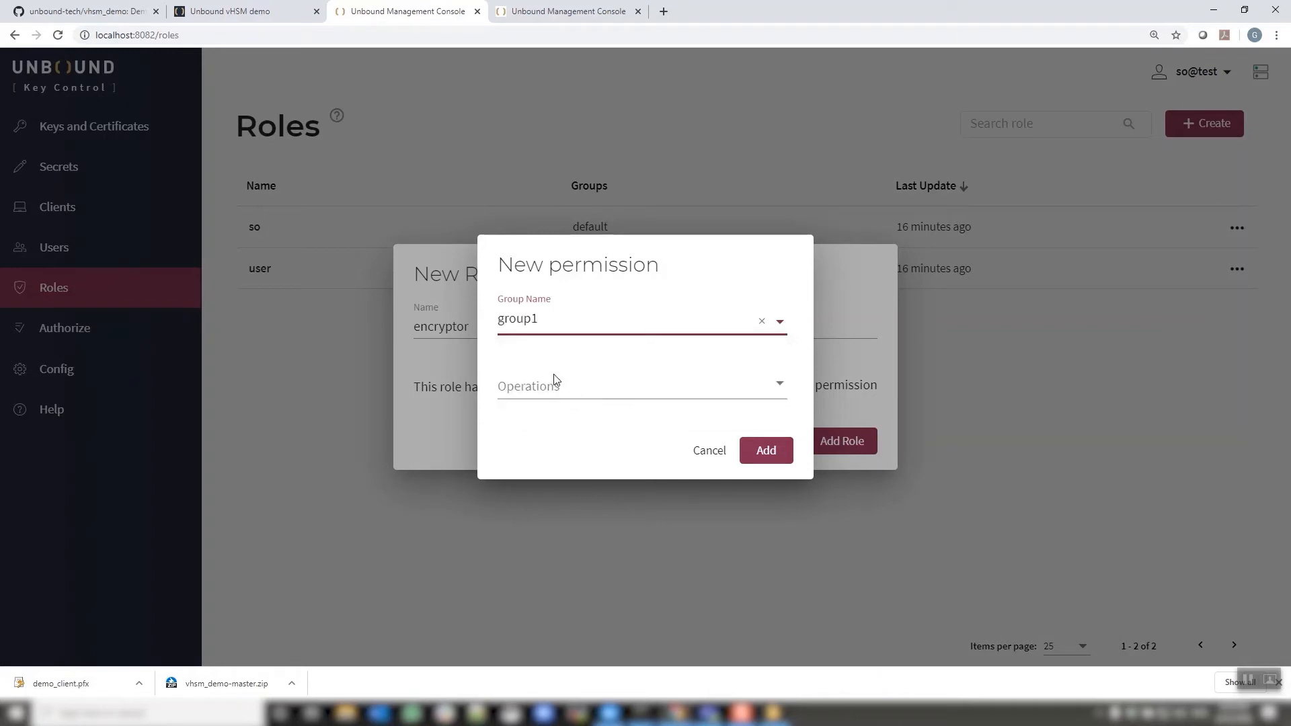
pyautogui.click(780, 389)
pyautogui.click(605, 464)
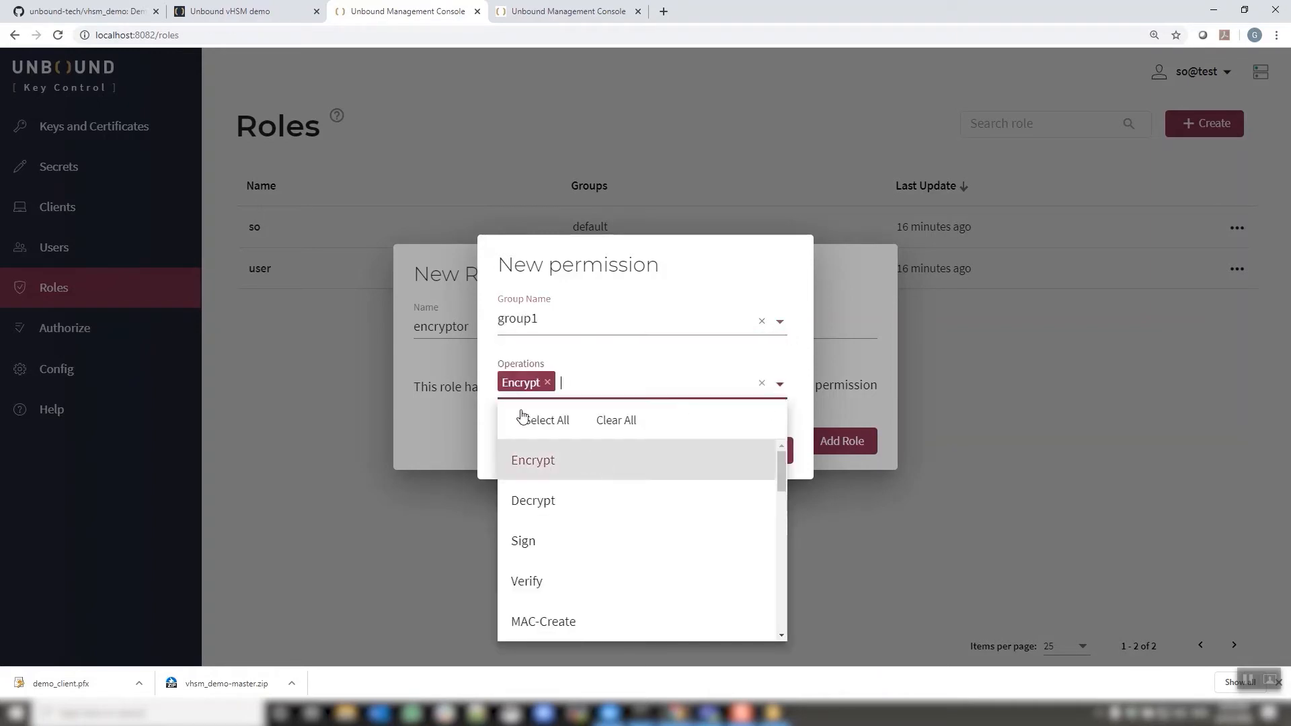
pyautogui.click(669, 277)
pyautogui.click(747, 447)
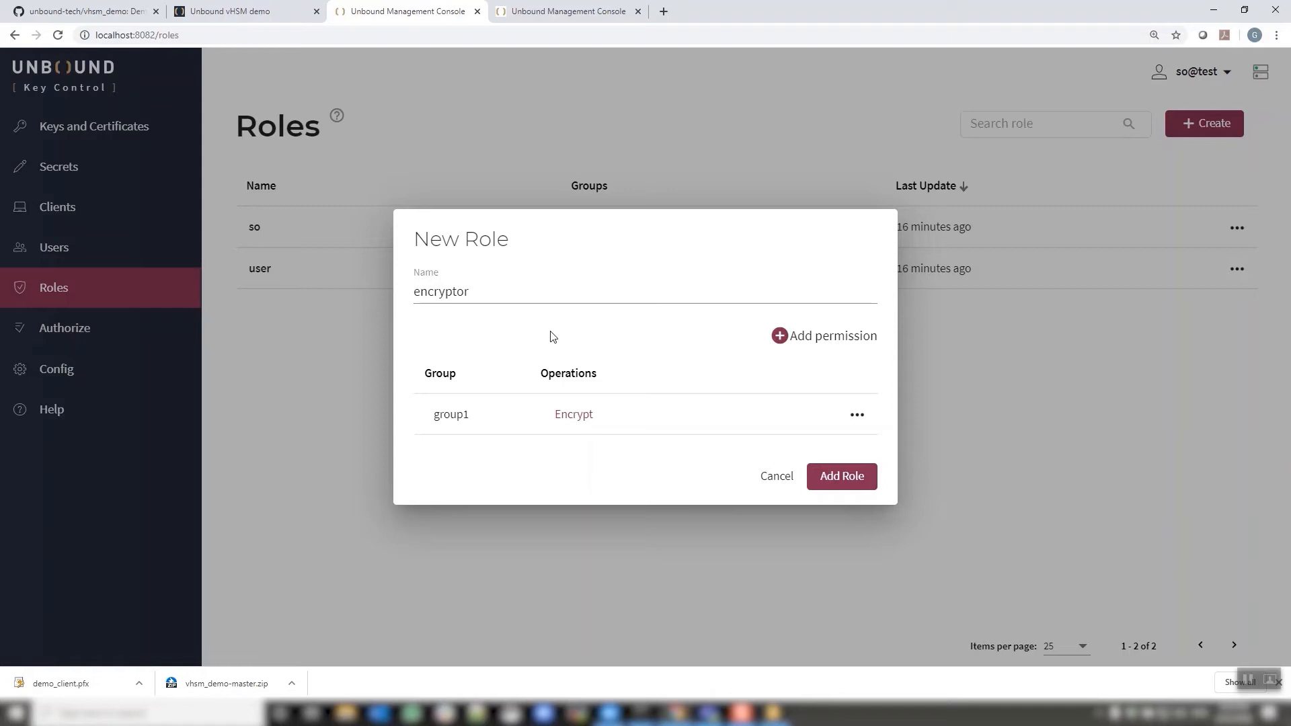
pyautogui.click(836, 481)
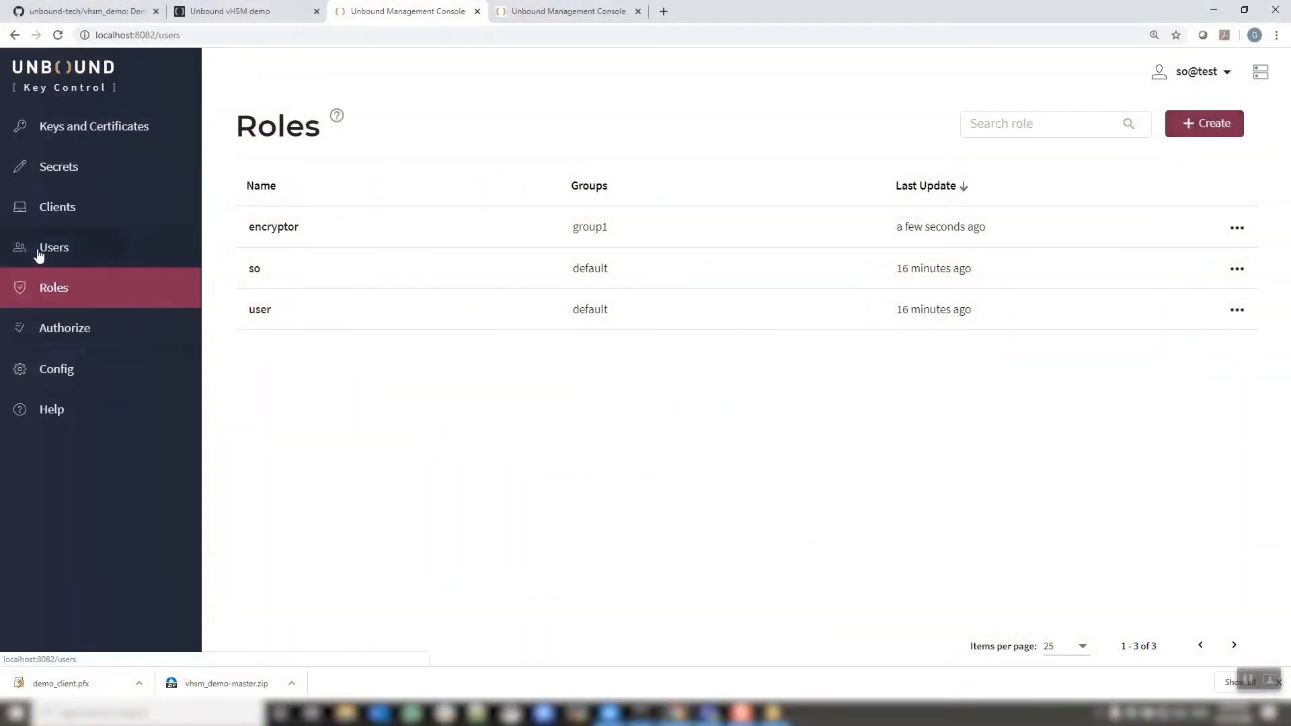
# Start a new partition user 'so2' with the so role and Standard authentication
pyautogui.click(39, 255)
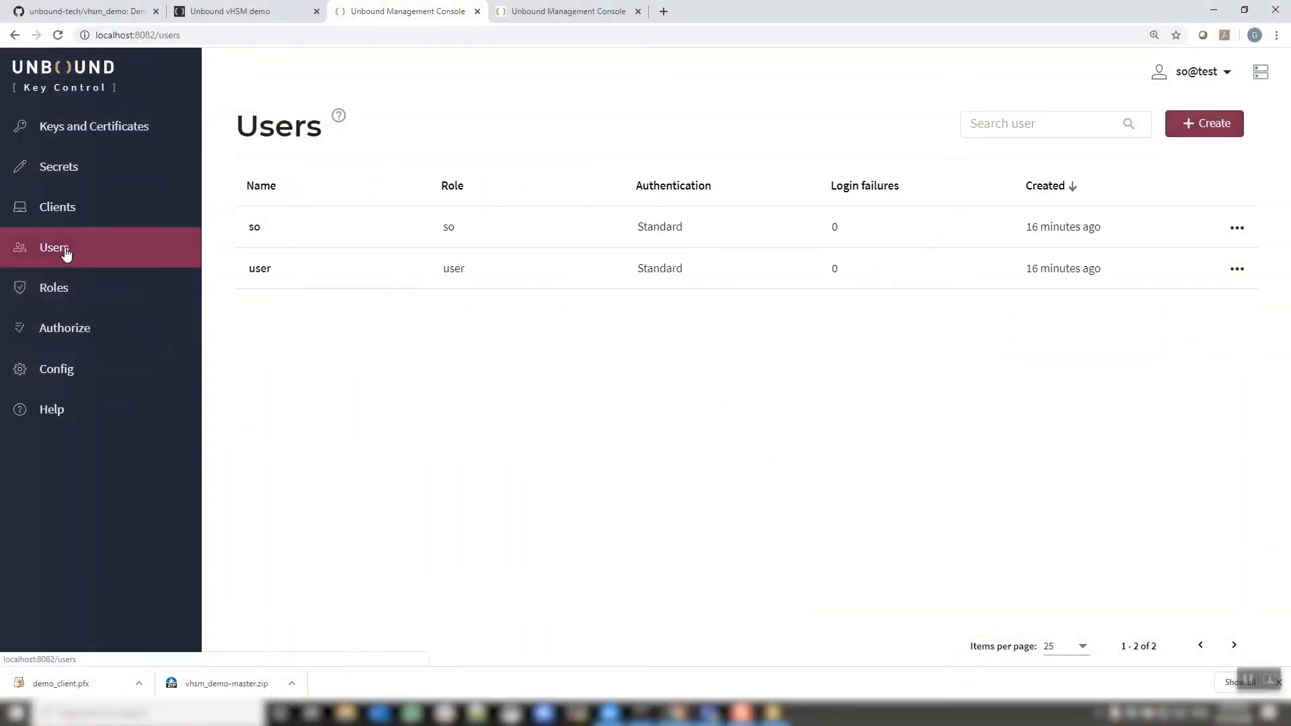
pyautogui.click(1200, 126)
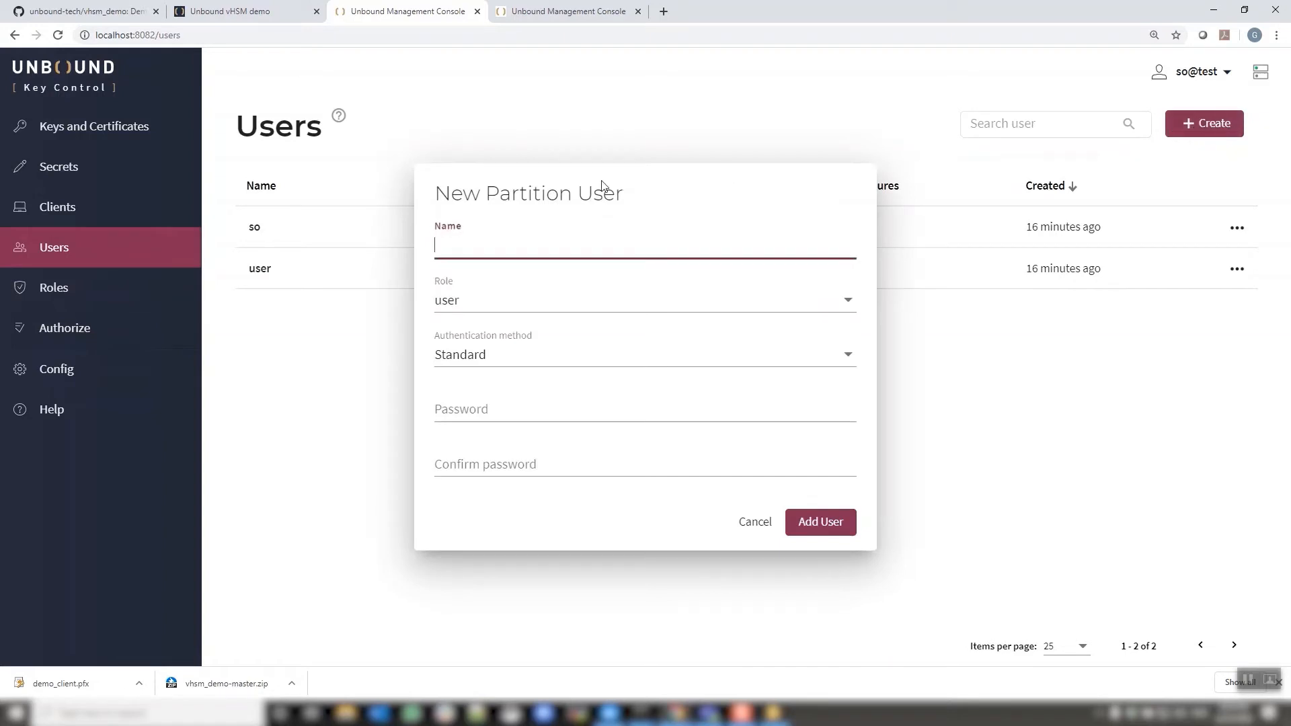
pyautogui.write('so2')
pyautogui.click(671, 303)
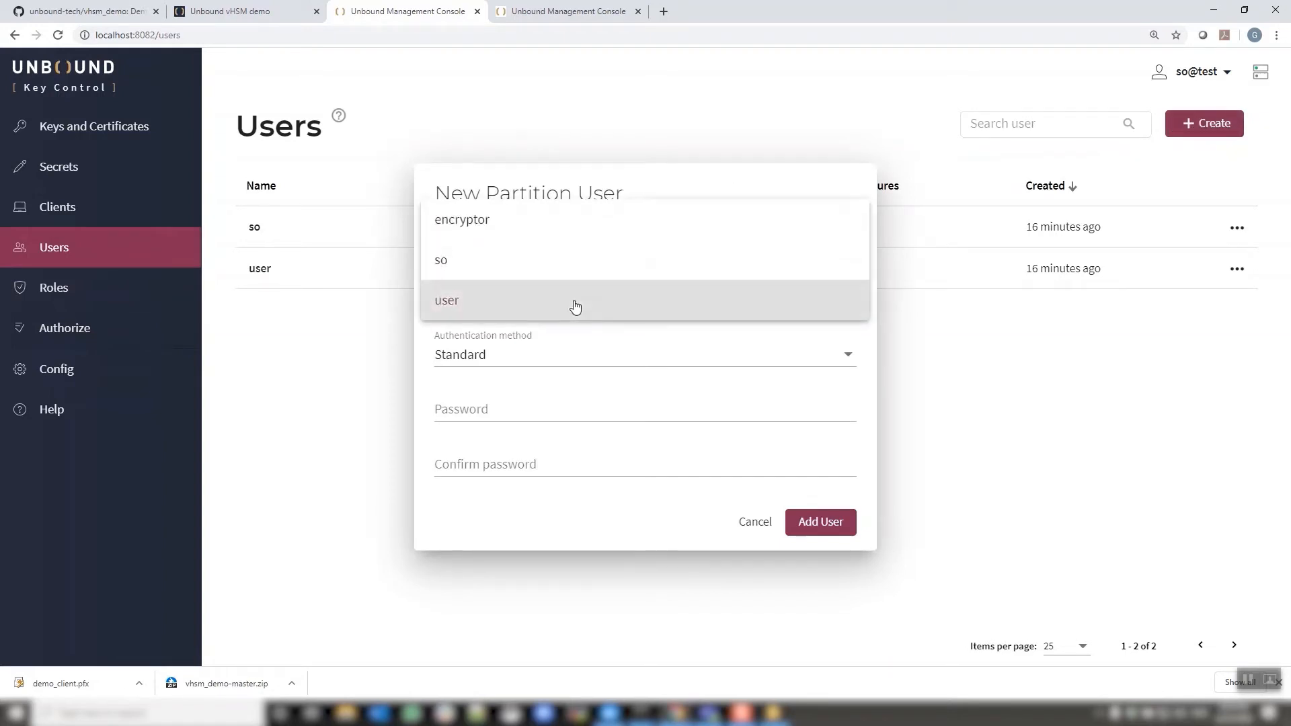
pyautogui.click(497, 266)
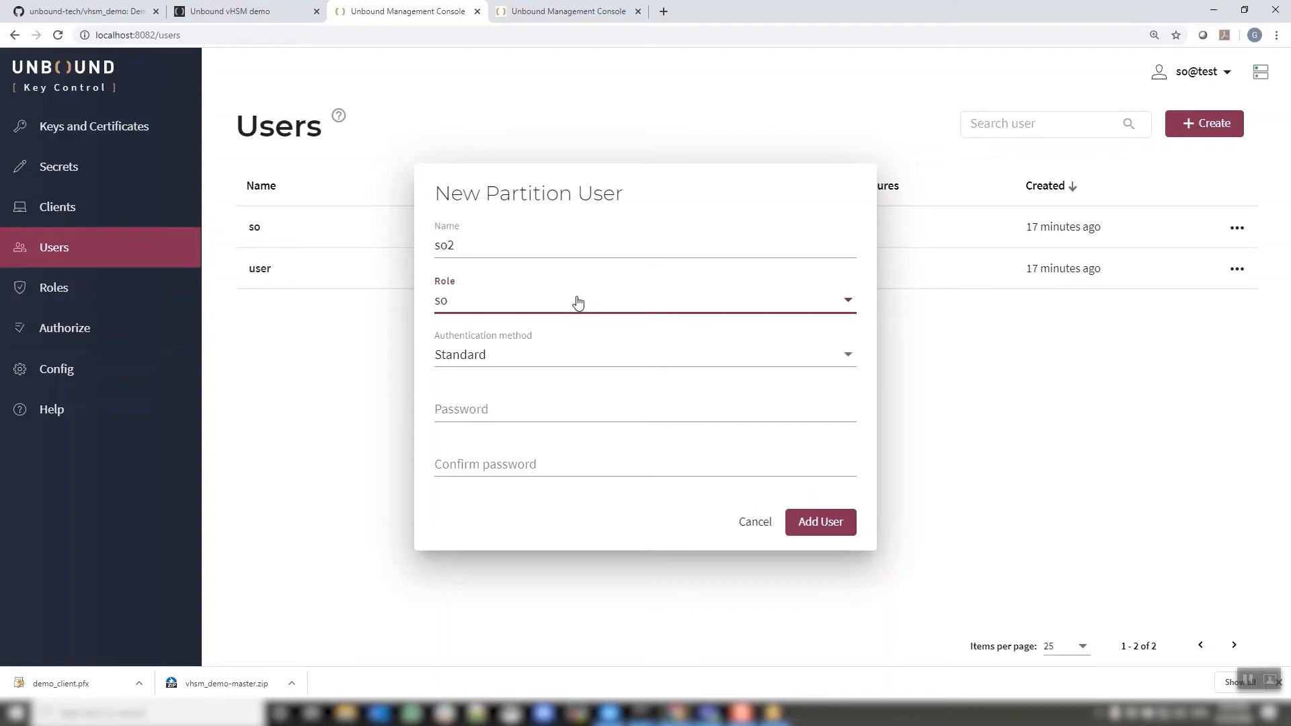
pyautogui.click(492, 356)
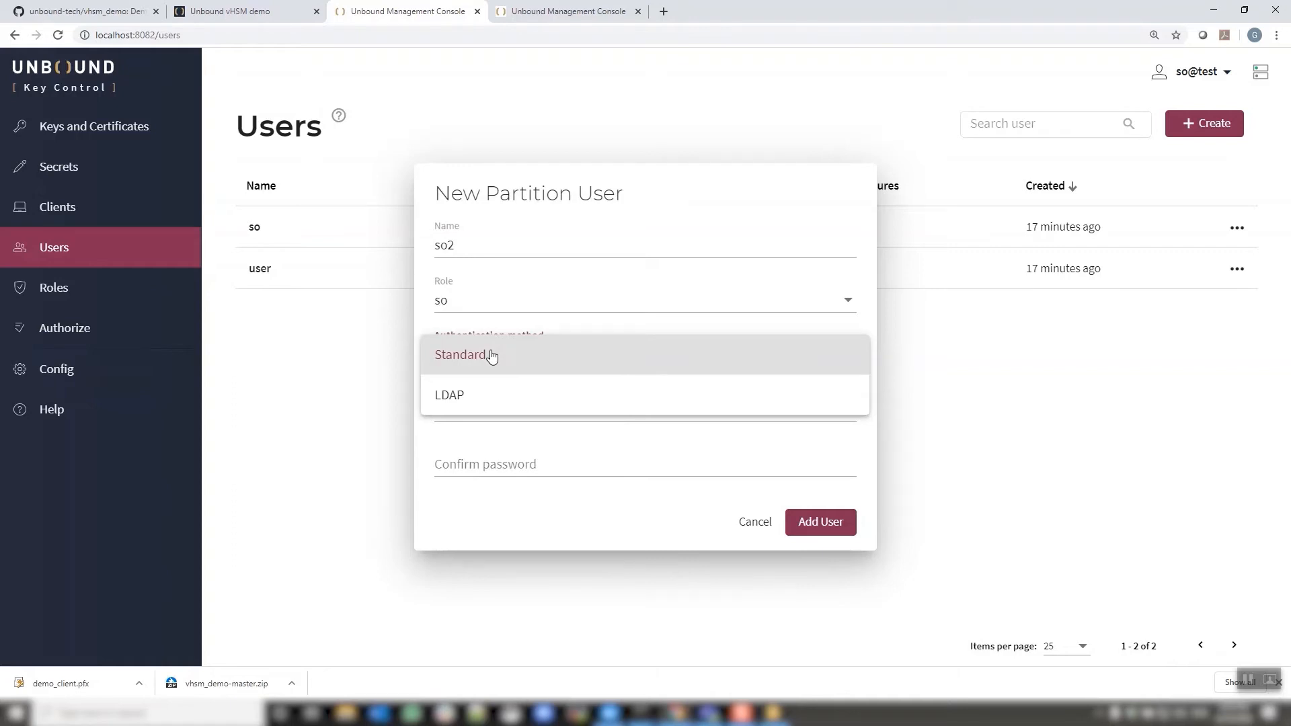
pyautogui.click(491, 355)
# Enter and confirm the so2 password and add the second SO user
pyautogui.click(493, 408)
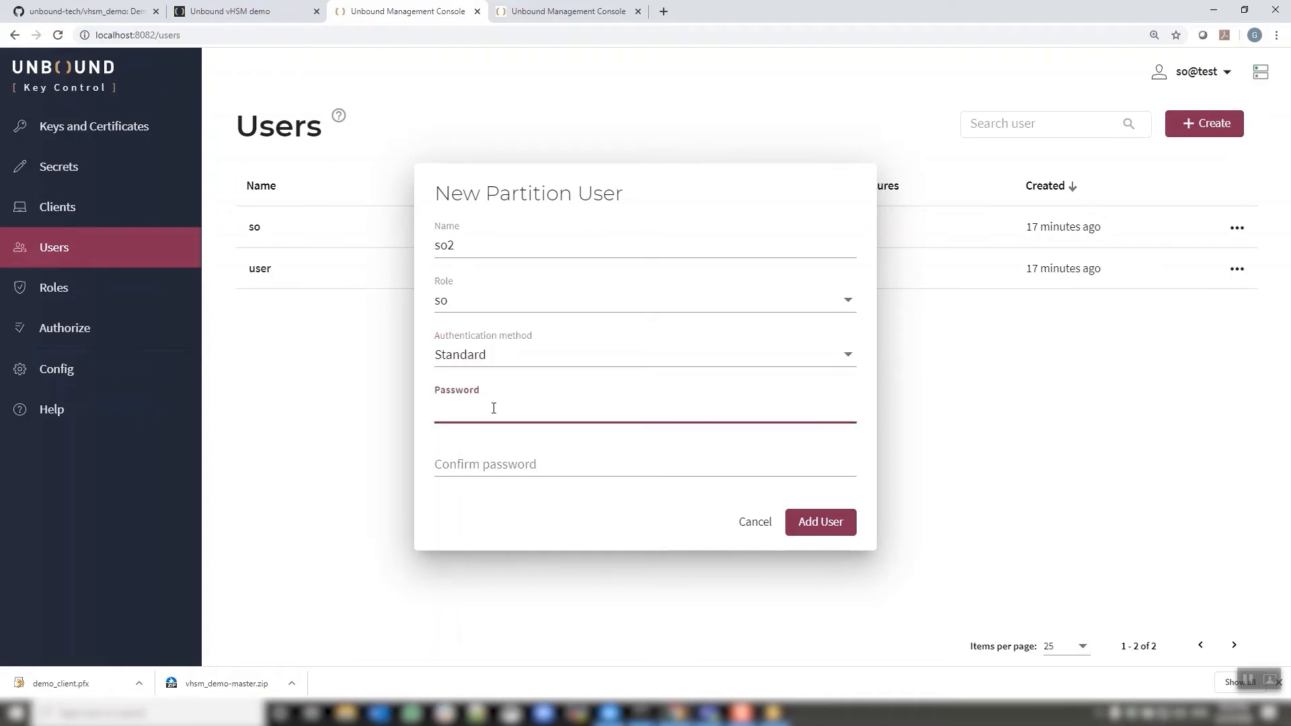
pyautogui.write('•••••••••')
pyautogui.press('Tab')
pyautogui.write('•••••')
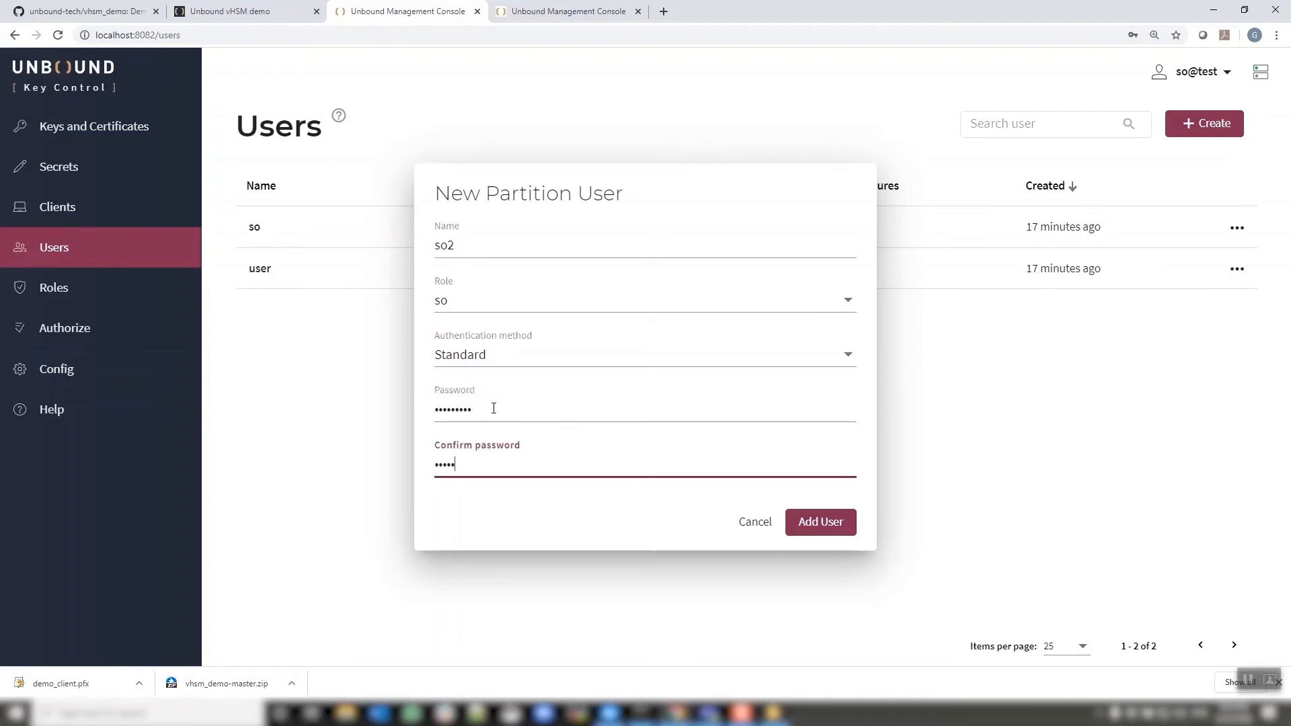
pyautogui.write('••••')
pyautogui.click(848, 523)
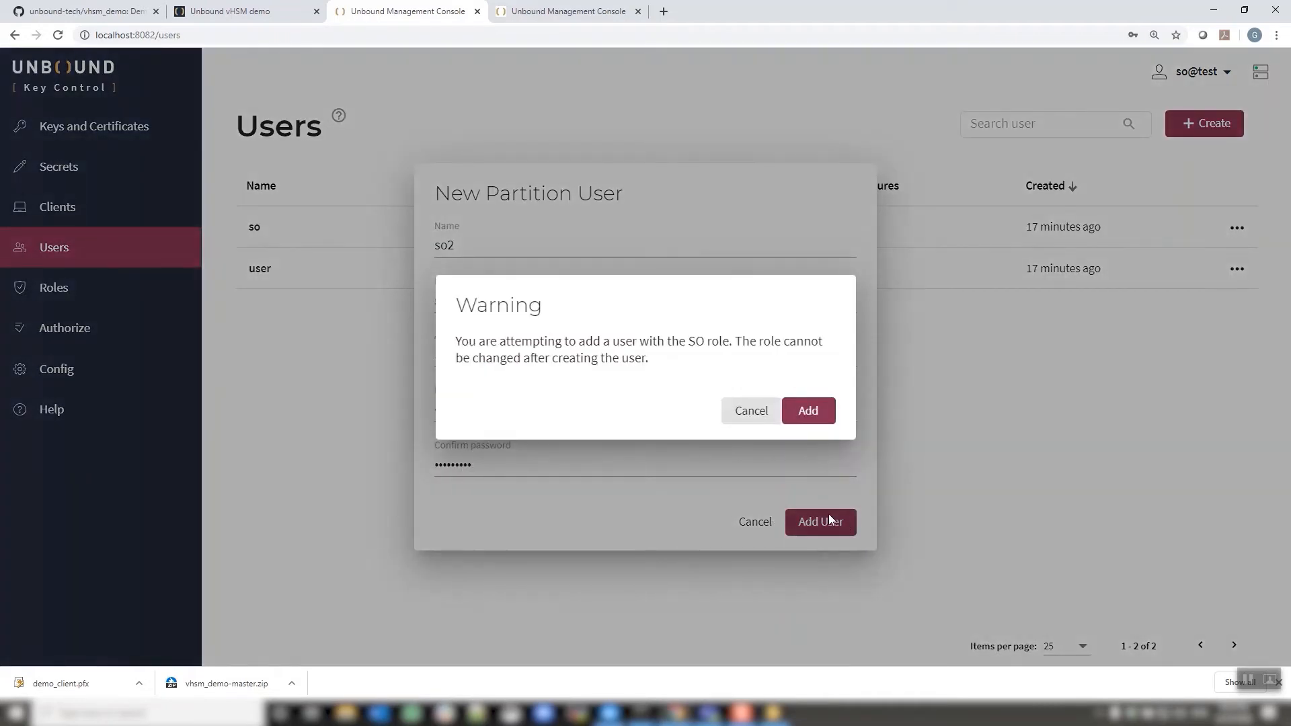
pyautogui.click(808, 410)
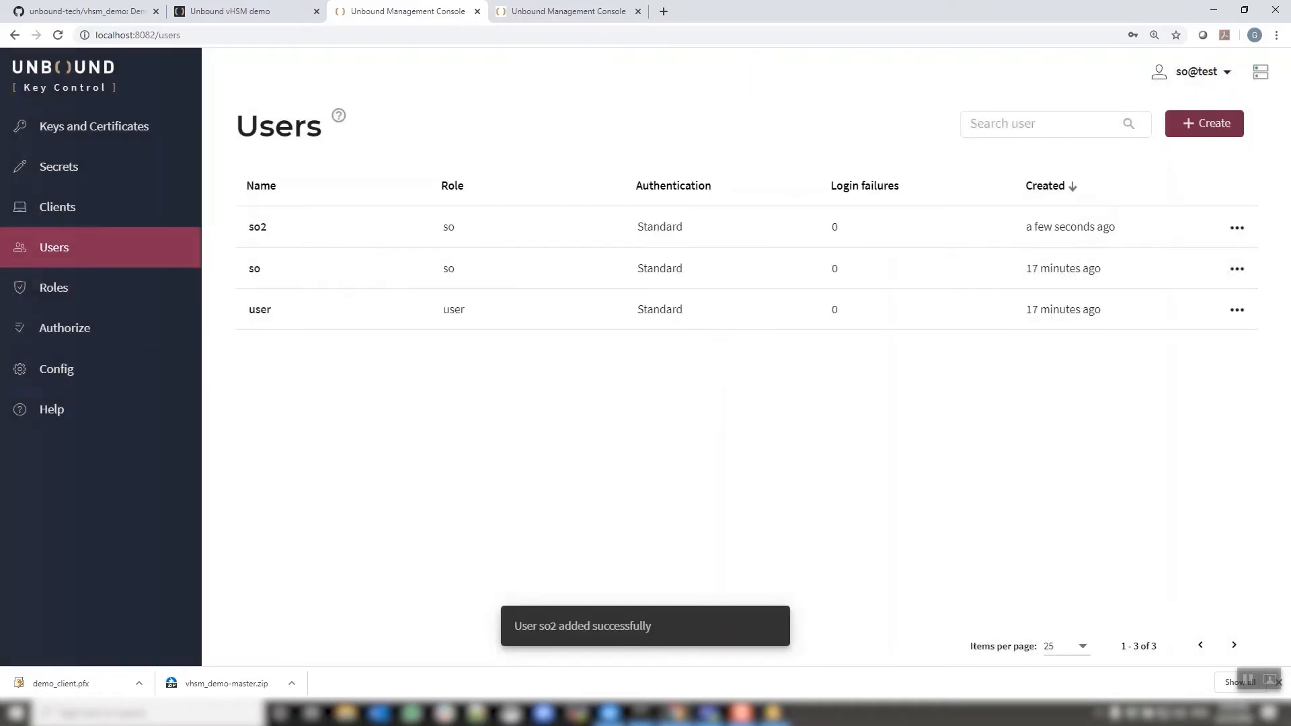
# Begin another user with the encryptor role, then cancel it
pyautogui.click(1205, 121)
pyautogui.click(514, 300)
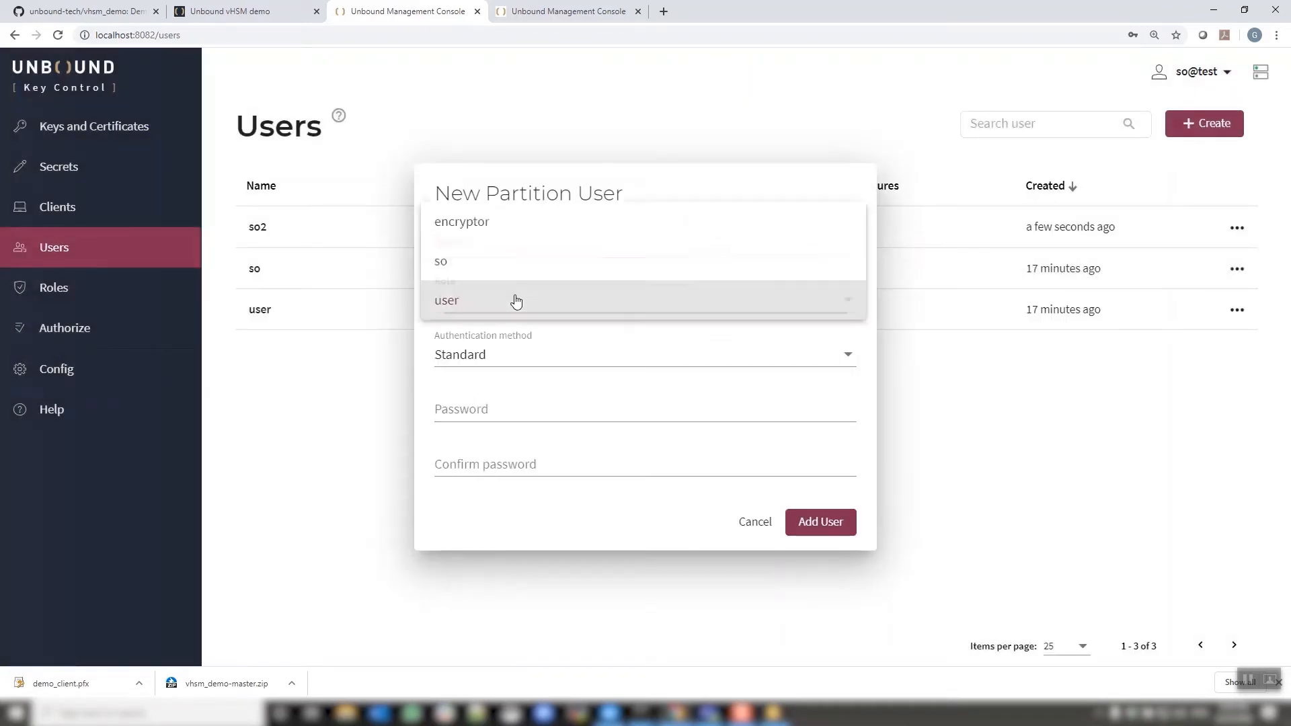
pyautogui.click(490, 229)
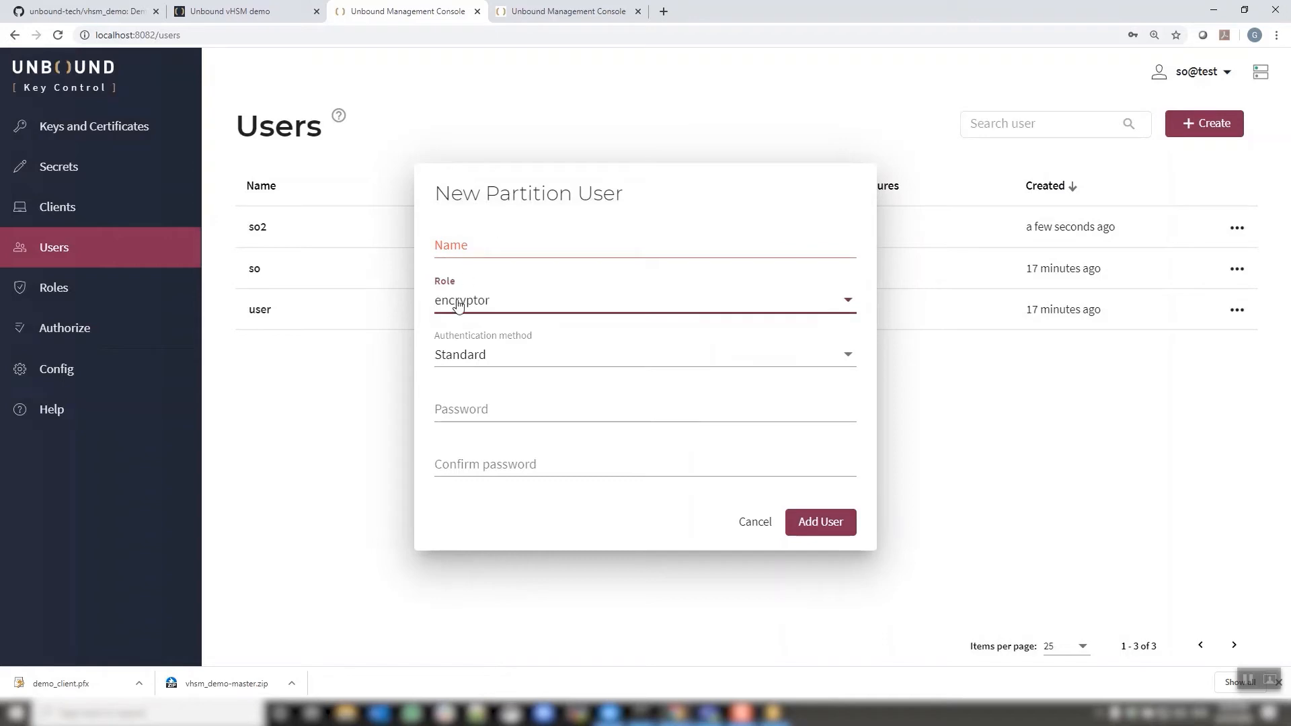
pyautogui.click(753, 522)
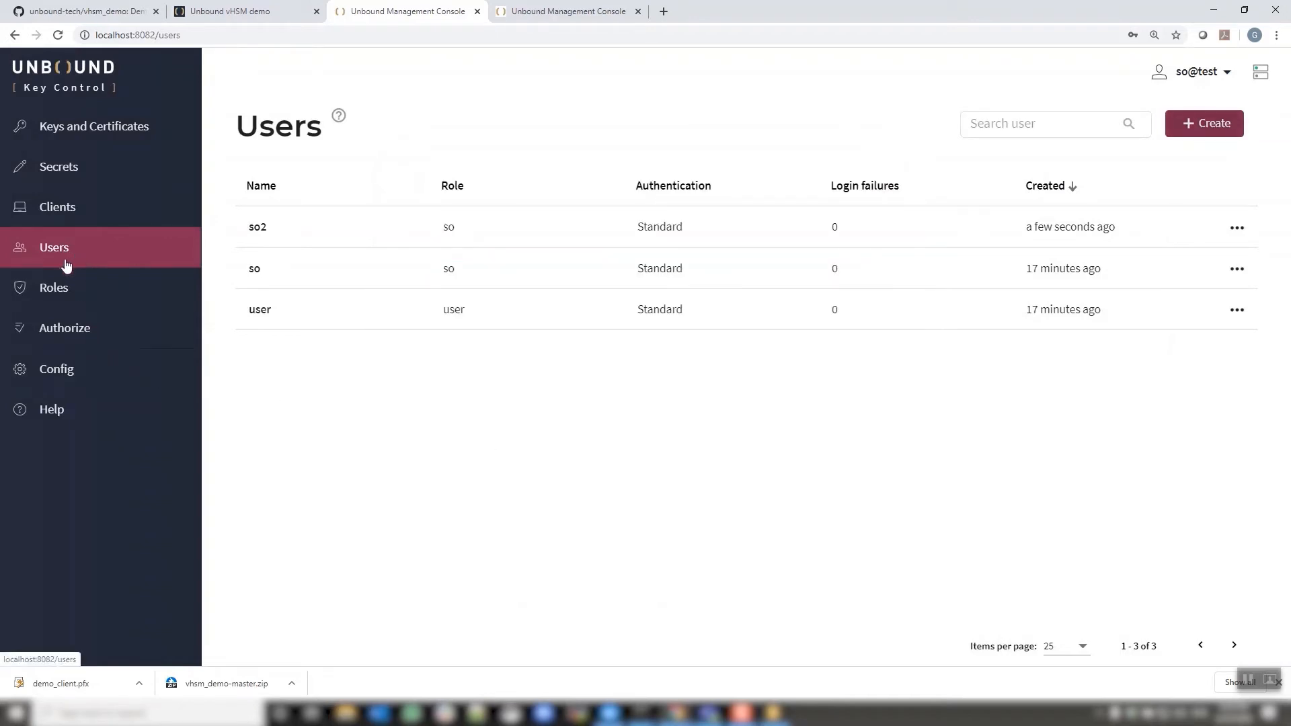
# Open Config's Partition Settings and scroll down to Quorum Authorization
pyautogui.click(56, 373)
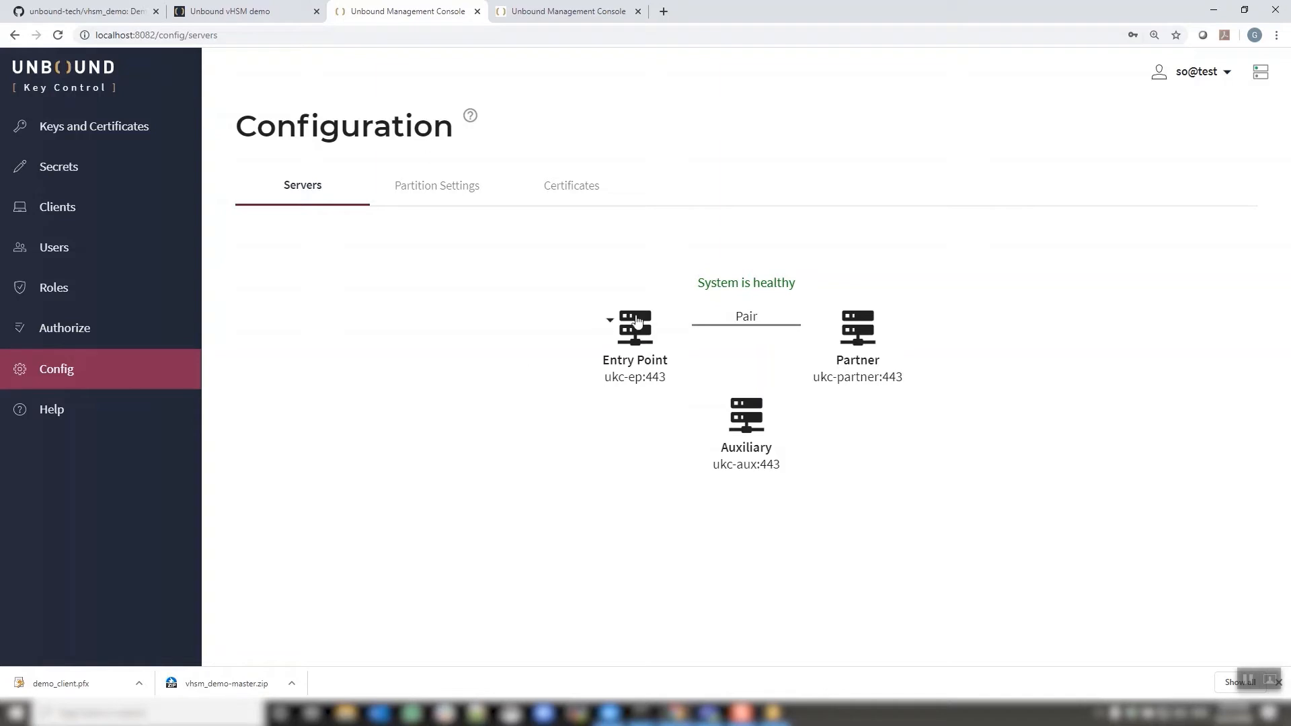
pyautogui.click(436, 198)
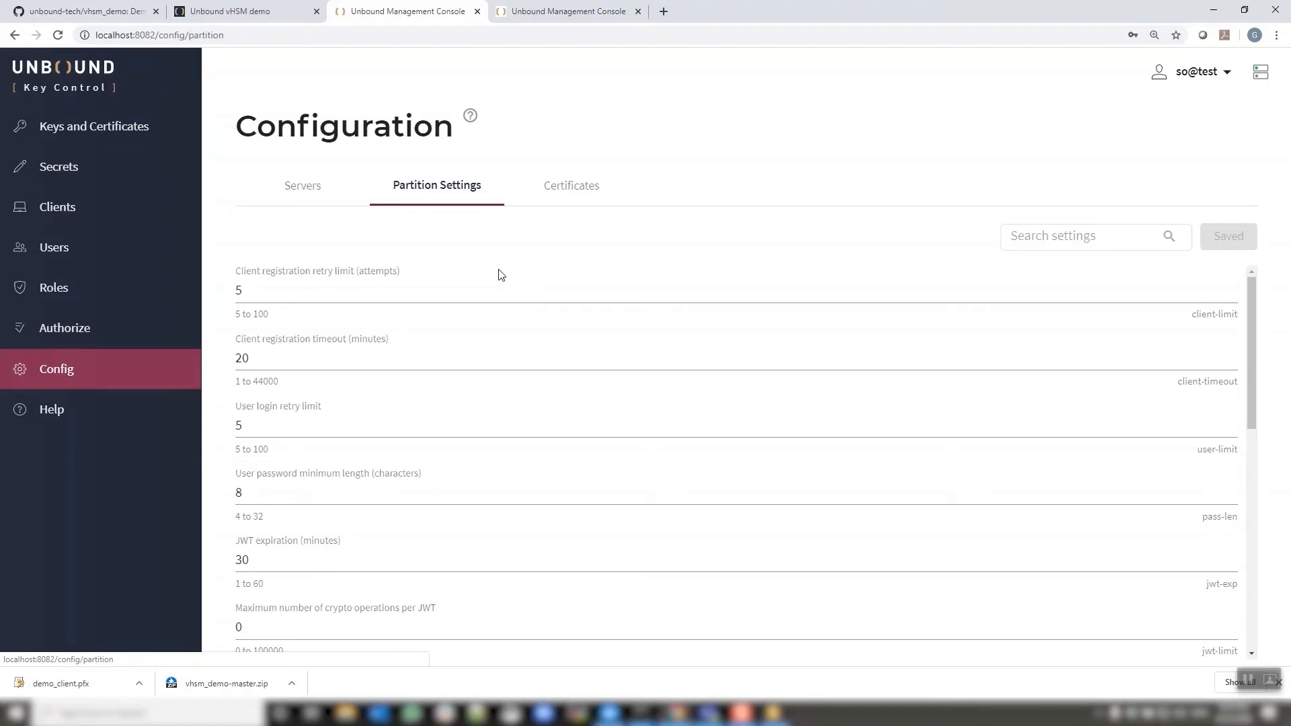
pyautogui.scroll(-5, 501, 275)
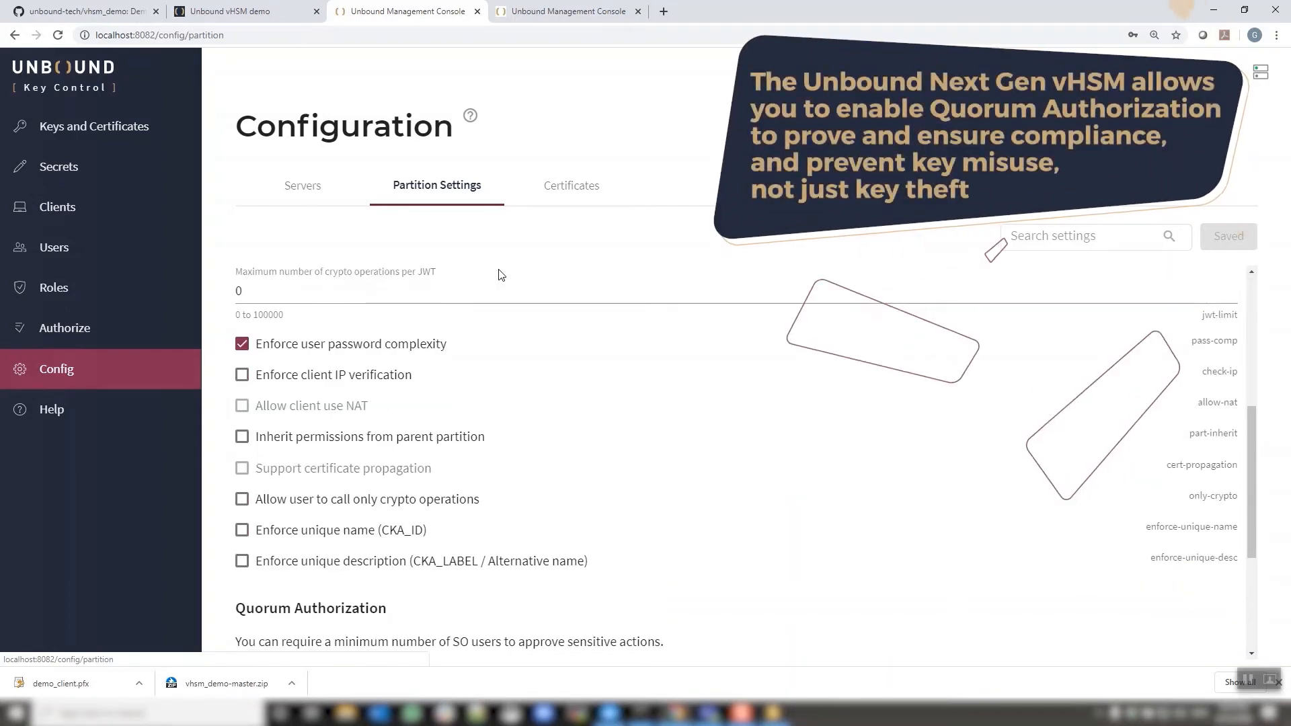
pyautogui.scroll(-4, 501, 274)
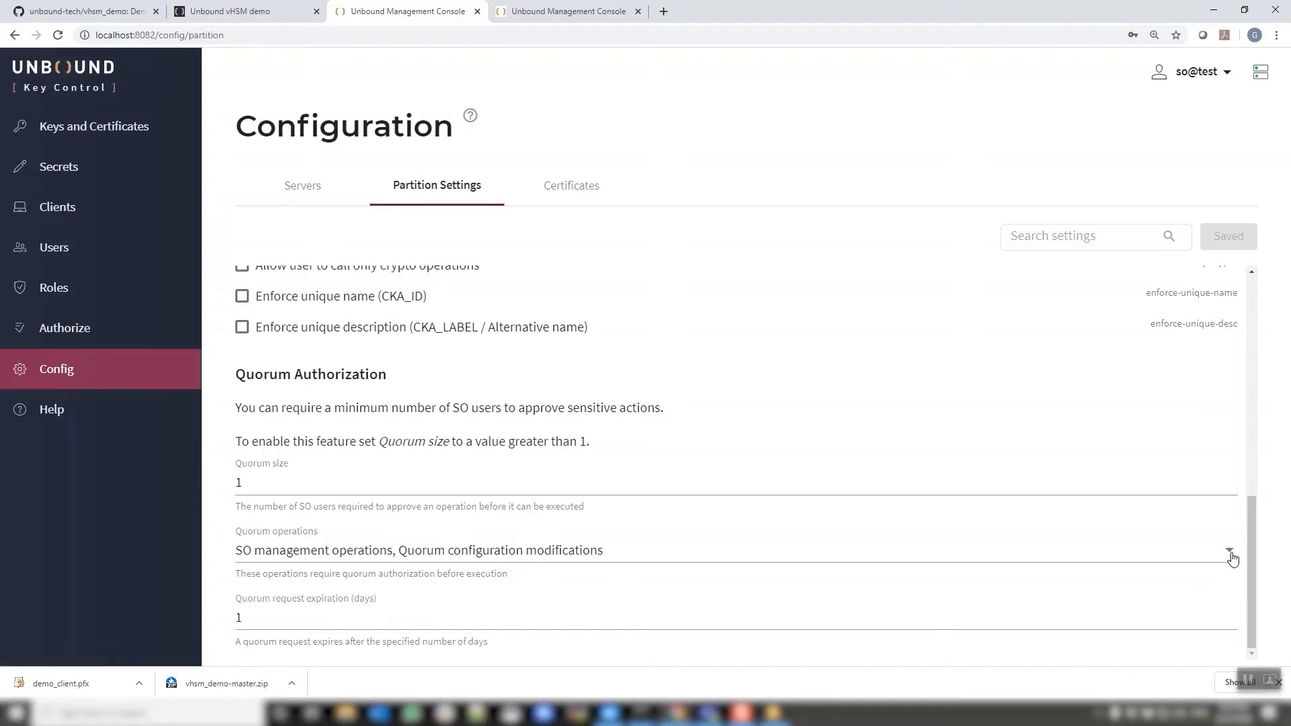
# Add Delete key to the quorum operations, set quorum size to 2, and save
pyautogui.click(1231, 555)
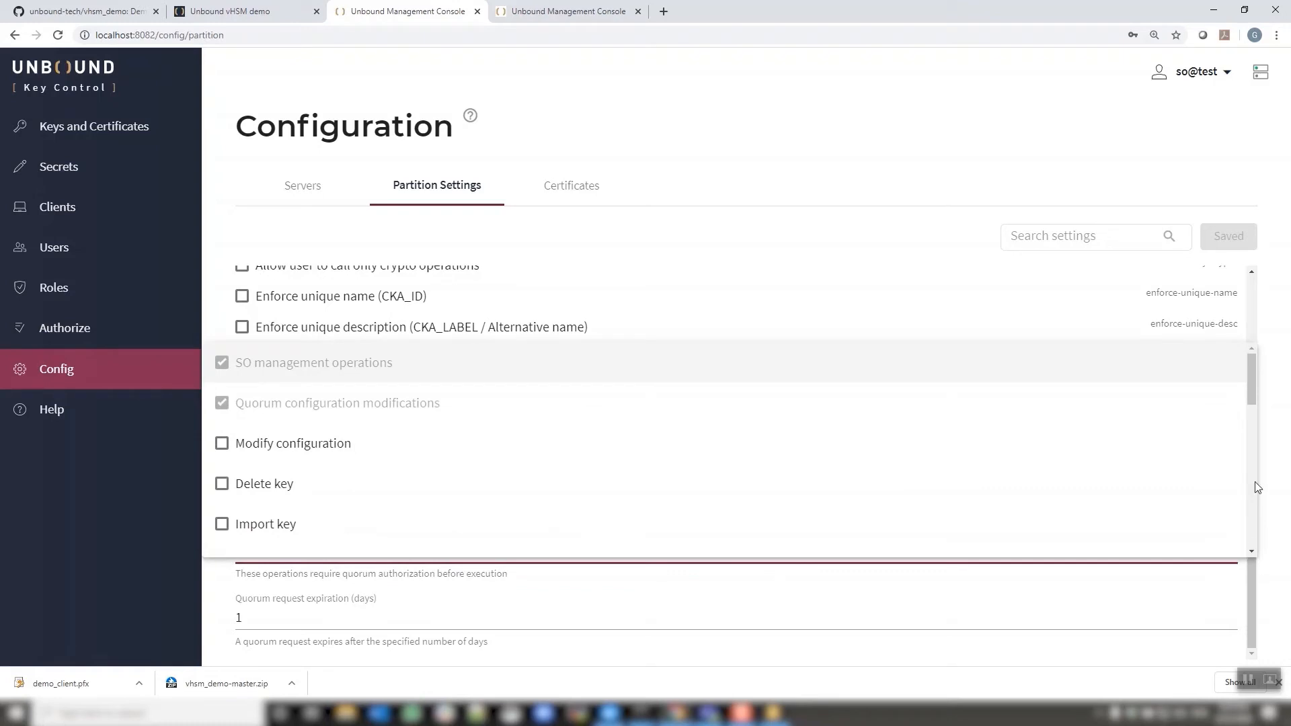
pyautogui.moveTo(1254, 395); pyautogui.dragTo(1252, 415)
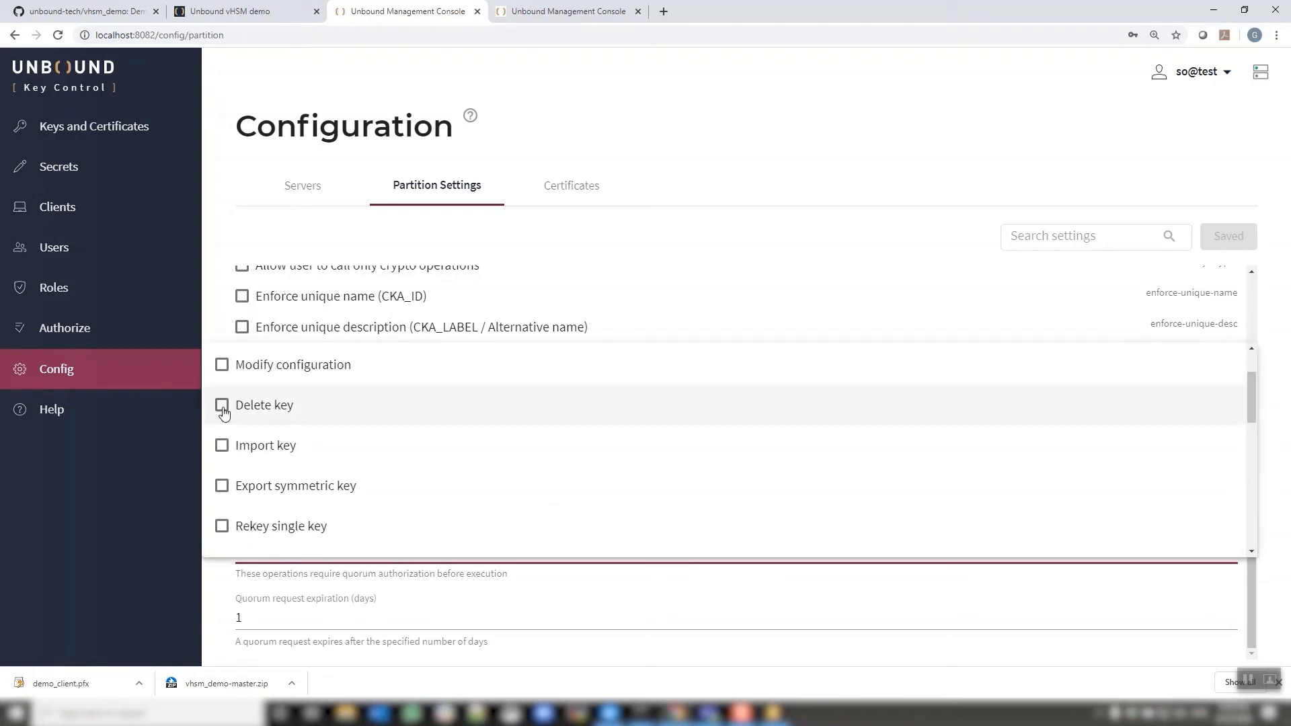
pyautogui.click(222, 408)
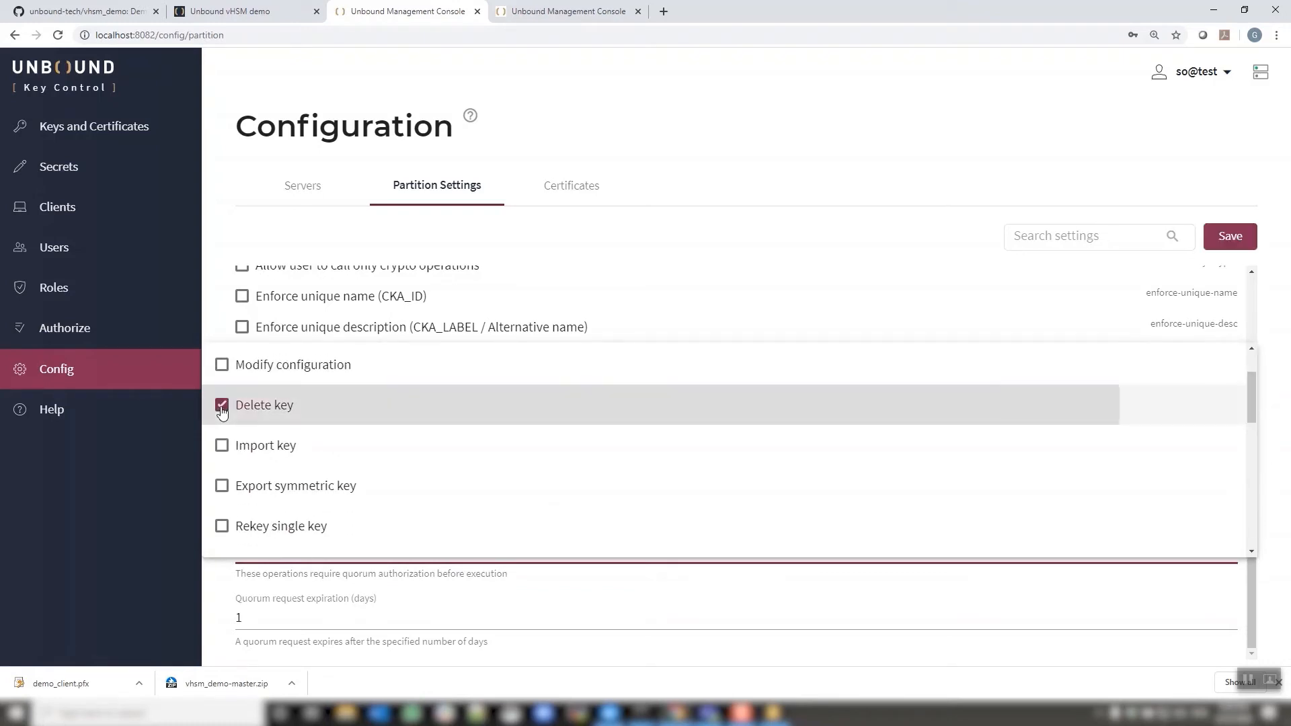
pyautogui.click(629, 241)
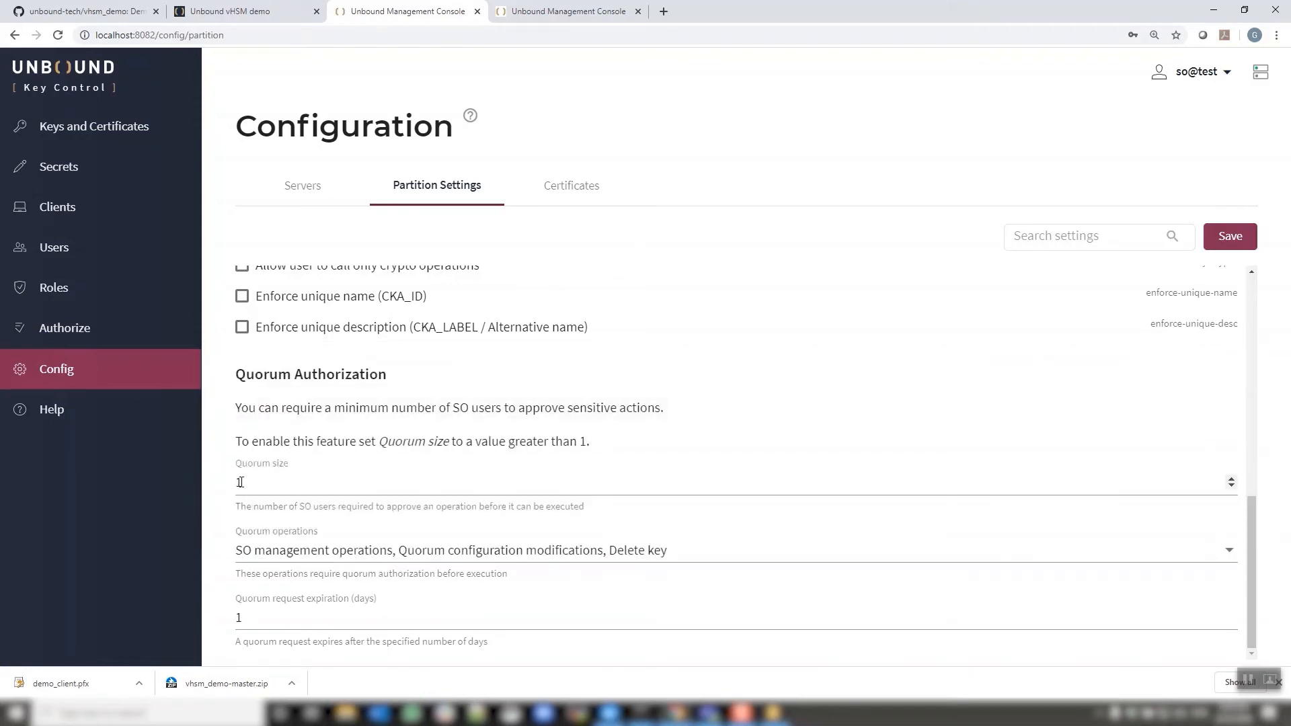
pyautogui.click(1232, 479)
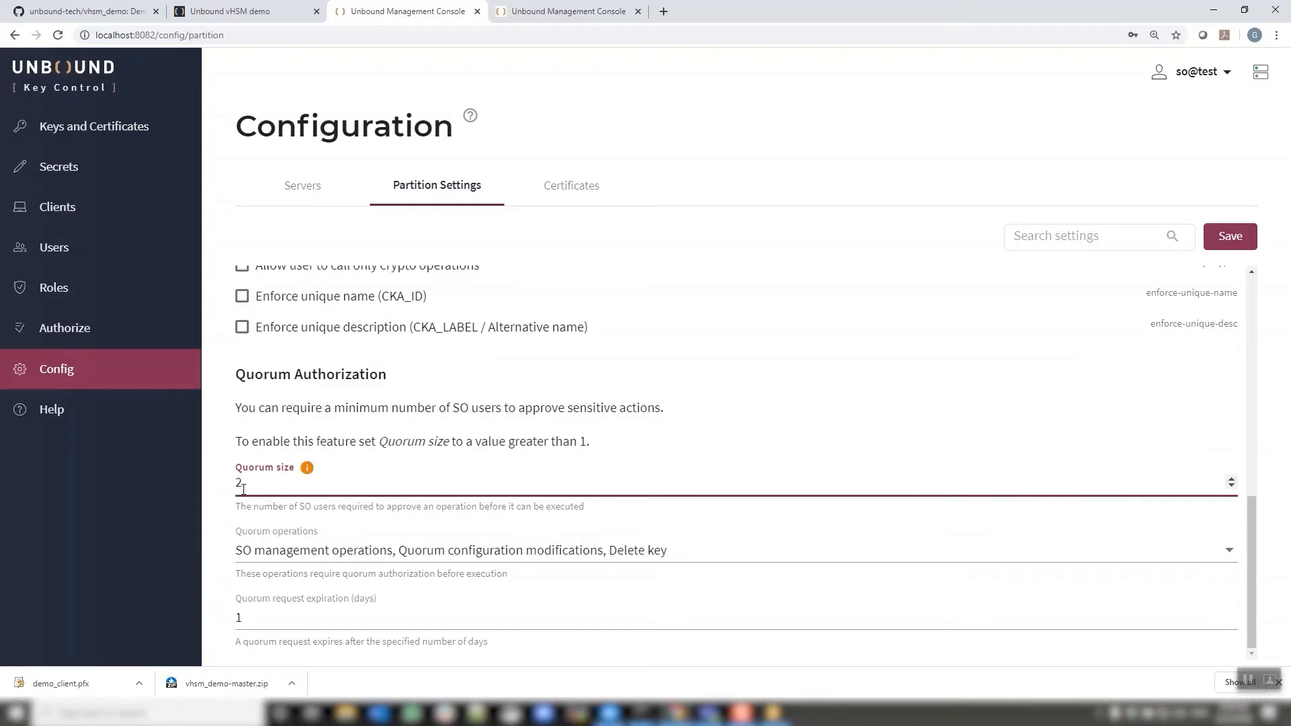
pyautogui.click(1228, 237)
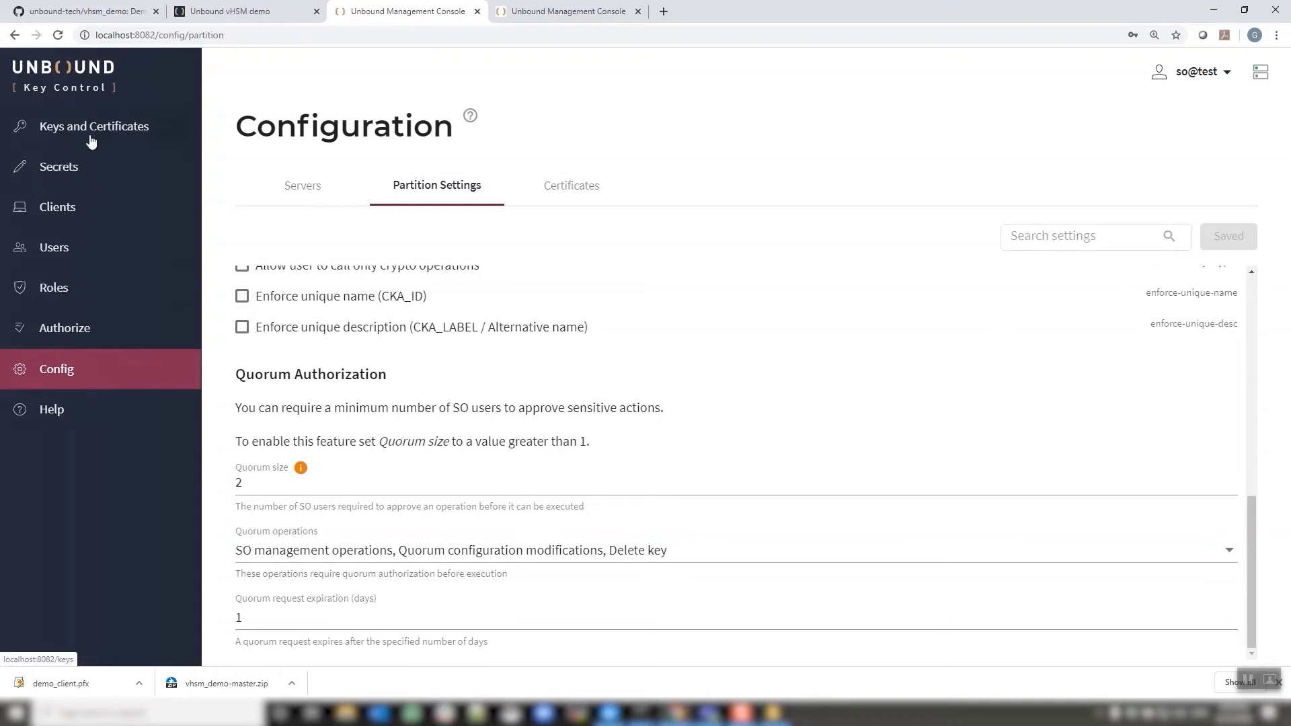
pyautogui.click(94, 135)
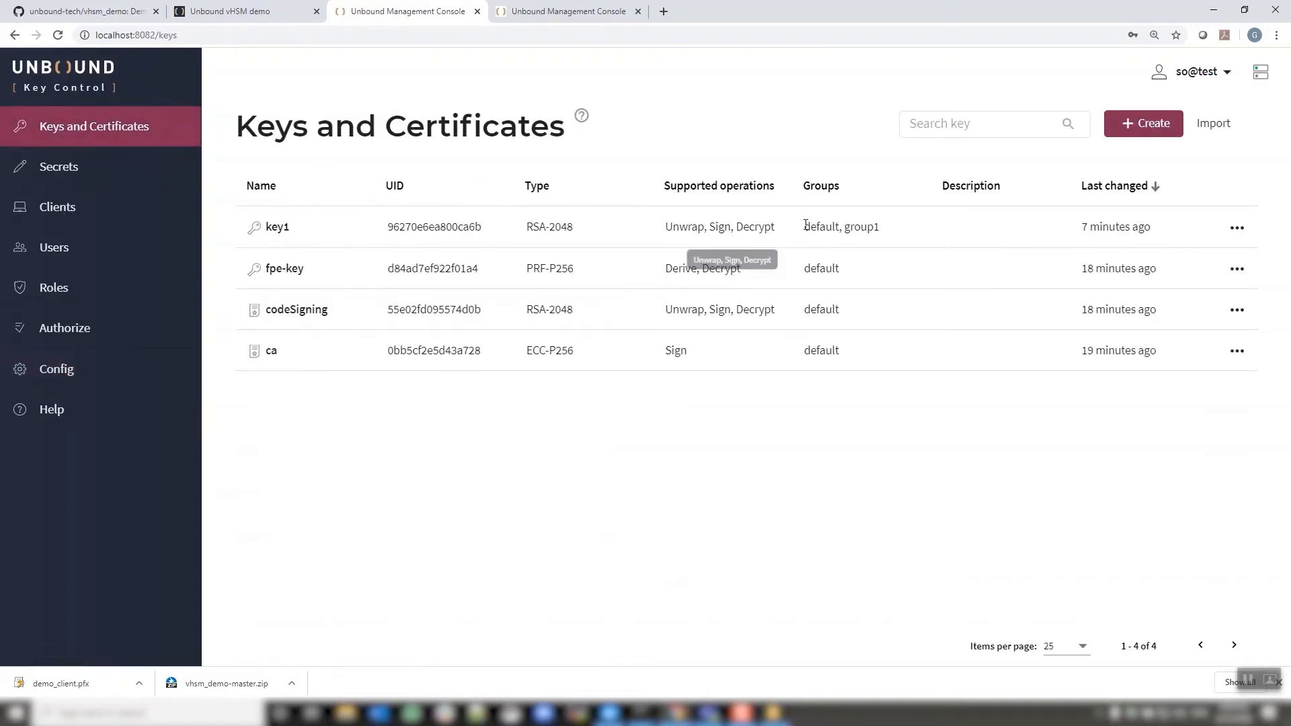
# Delete key1, triggering a quorum approval request, then view the Authorization Center
pyautogui.click(1236, 227)
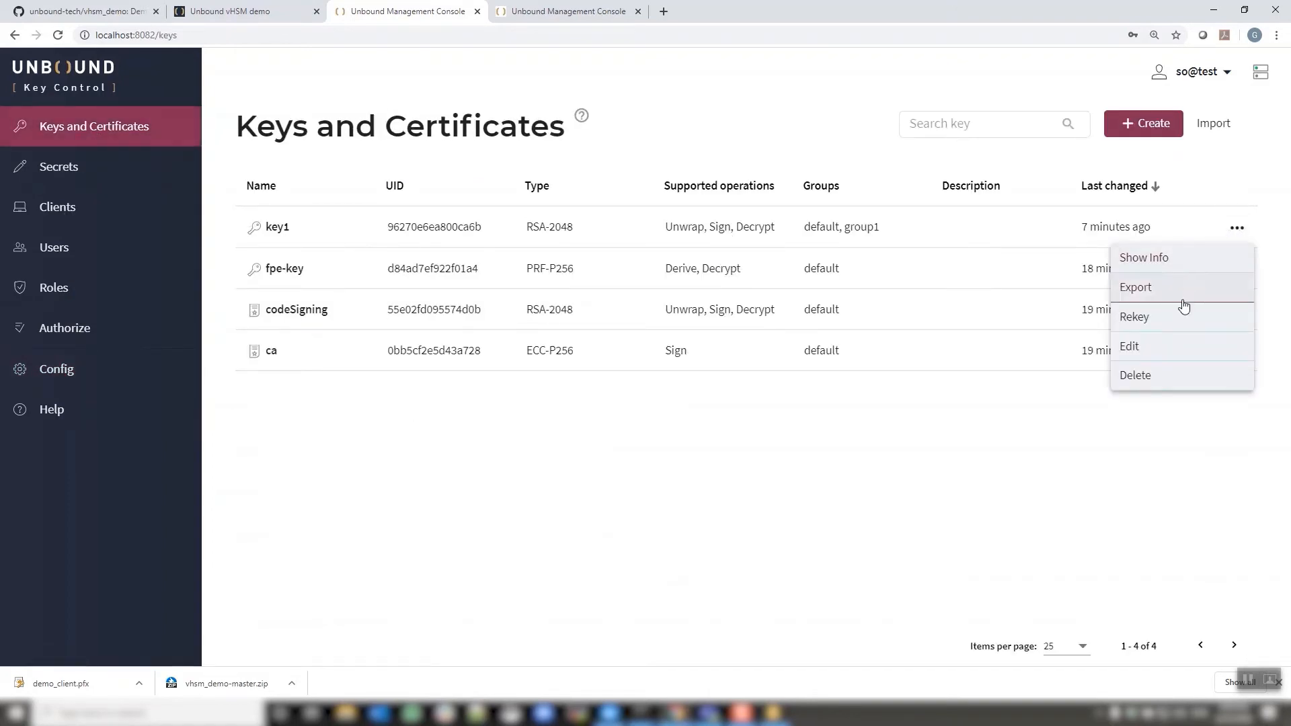
pyautogui.click(1162, 380)
pyautogui.click(790, 452)
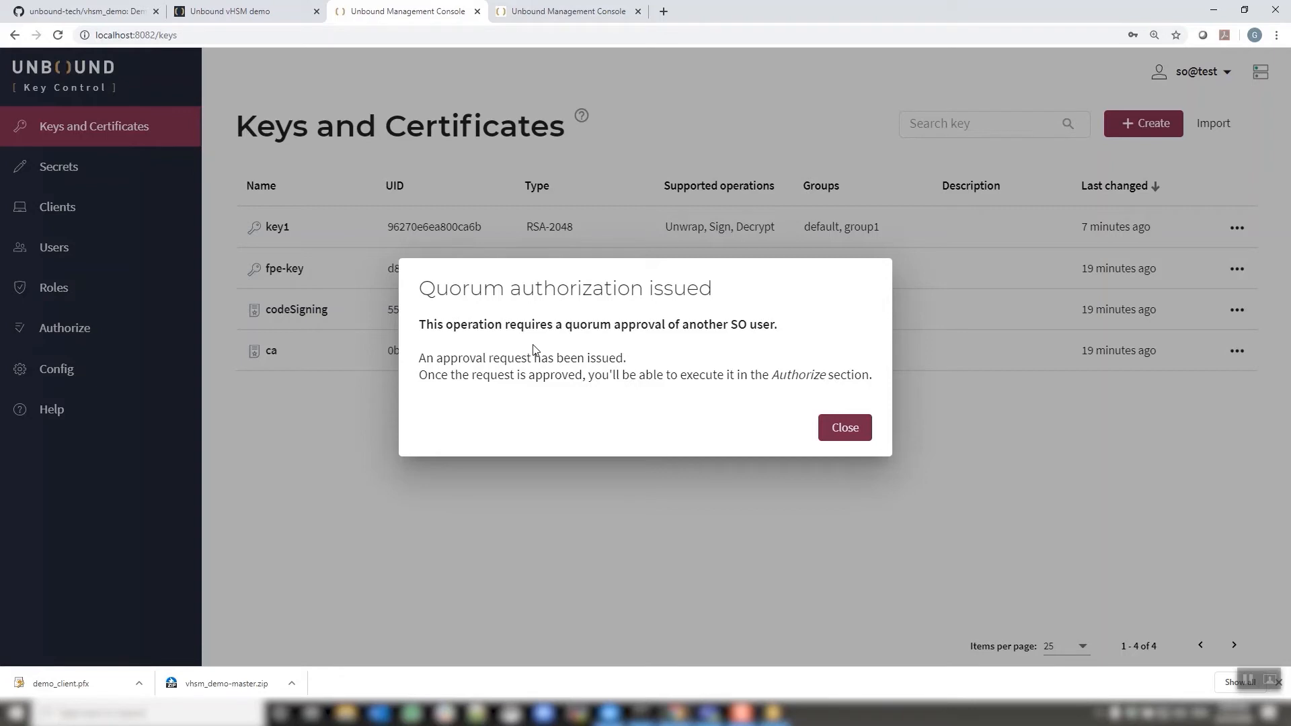
pyautogui.click(846, 428)
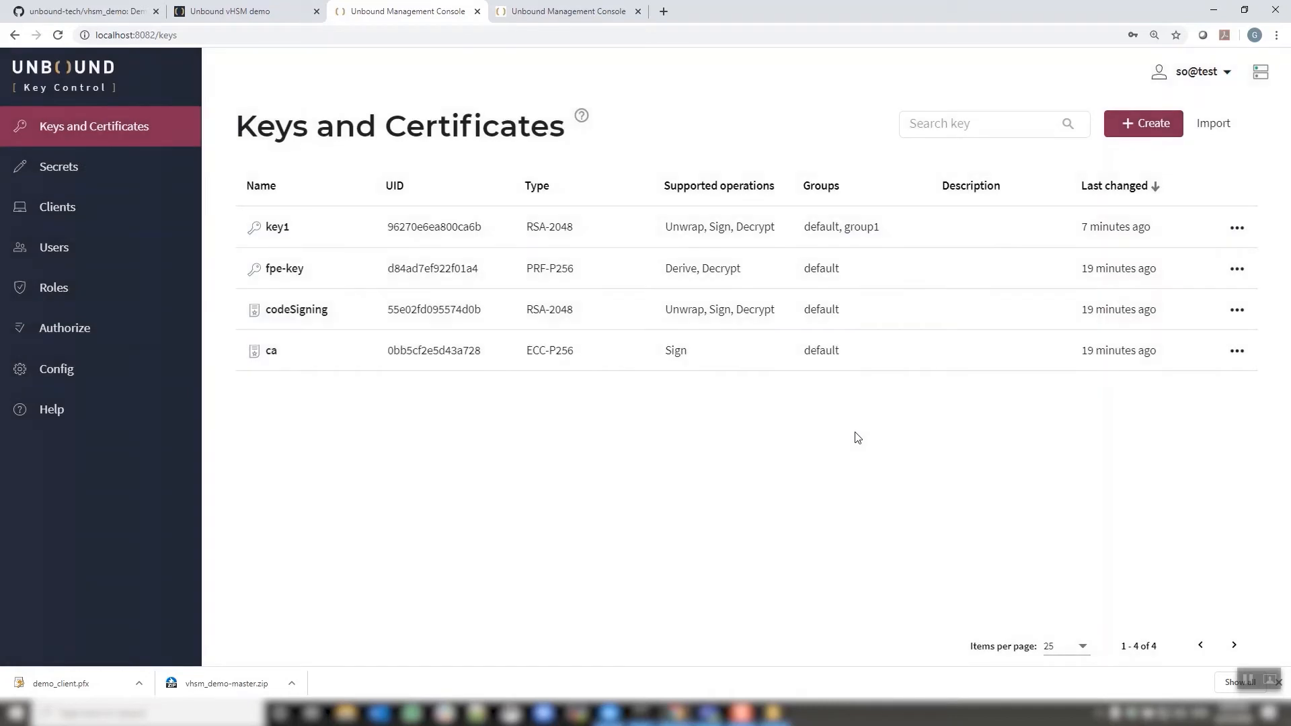
pyautogui.click(71, 336)
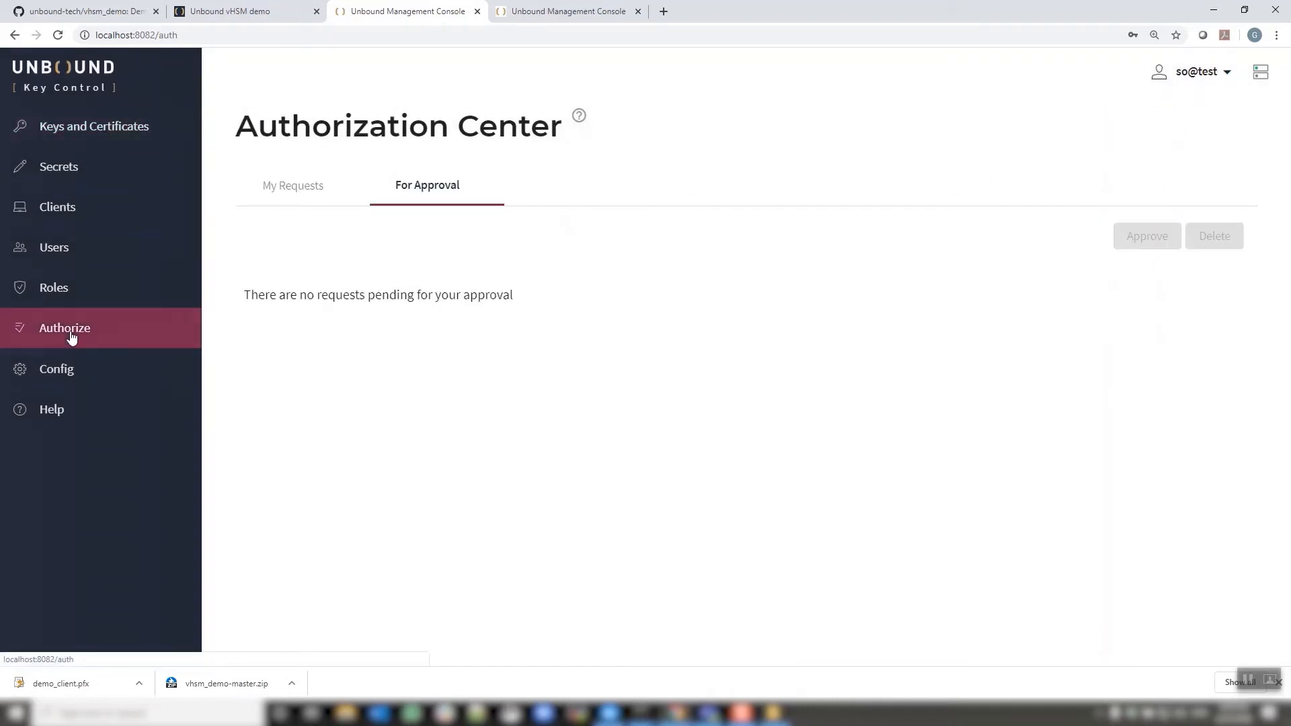
# Review the pending 'Delete key key1' request in My Requests, then log out
pyautogui.click(279, 194)
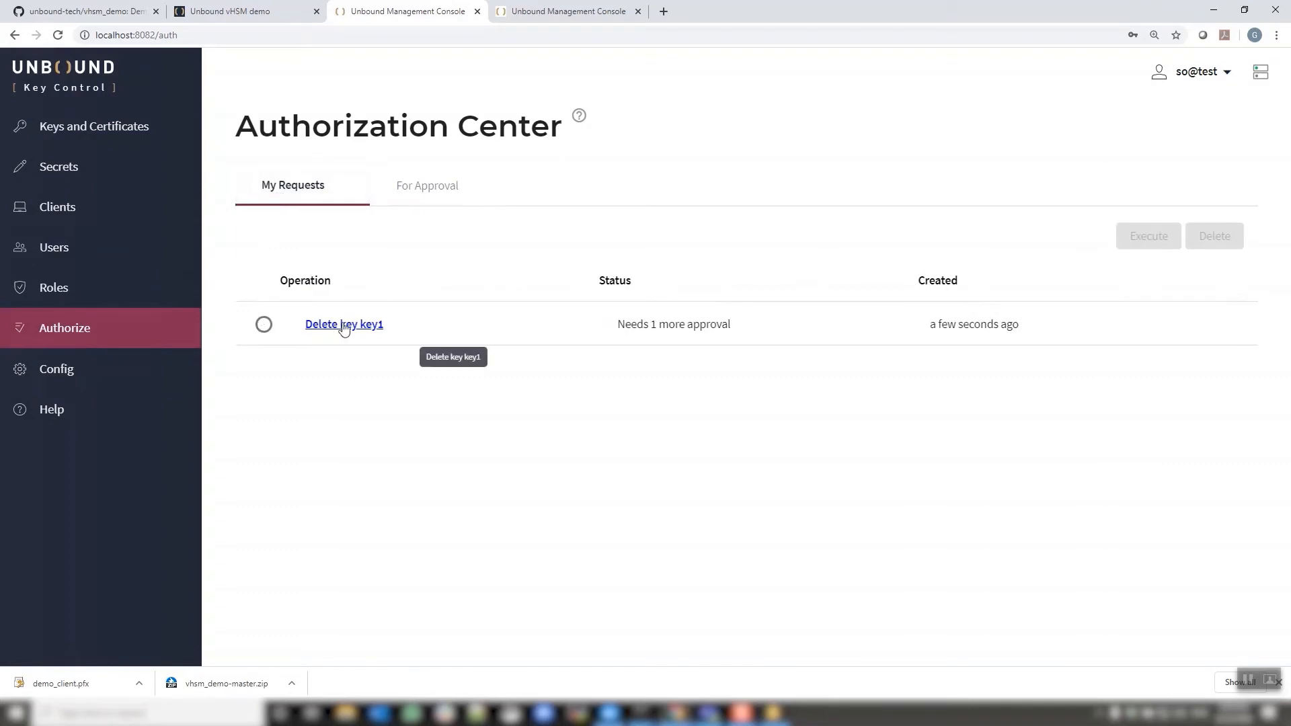
pyautogui.click(349, 323)
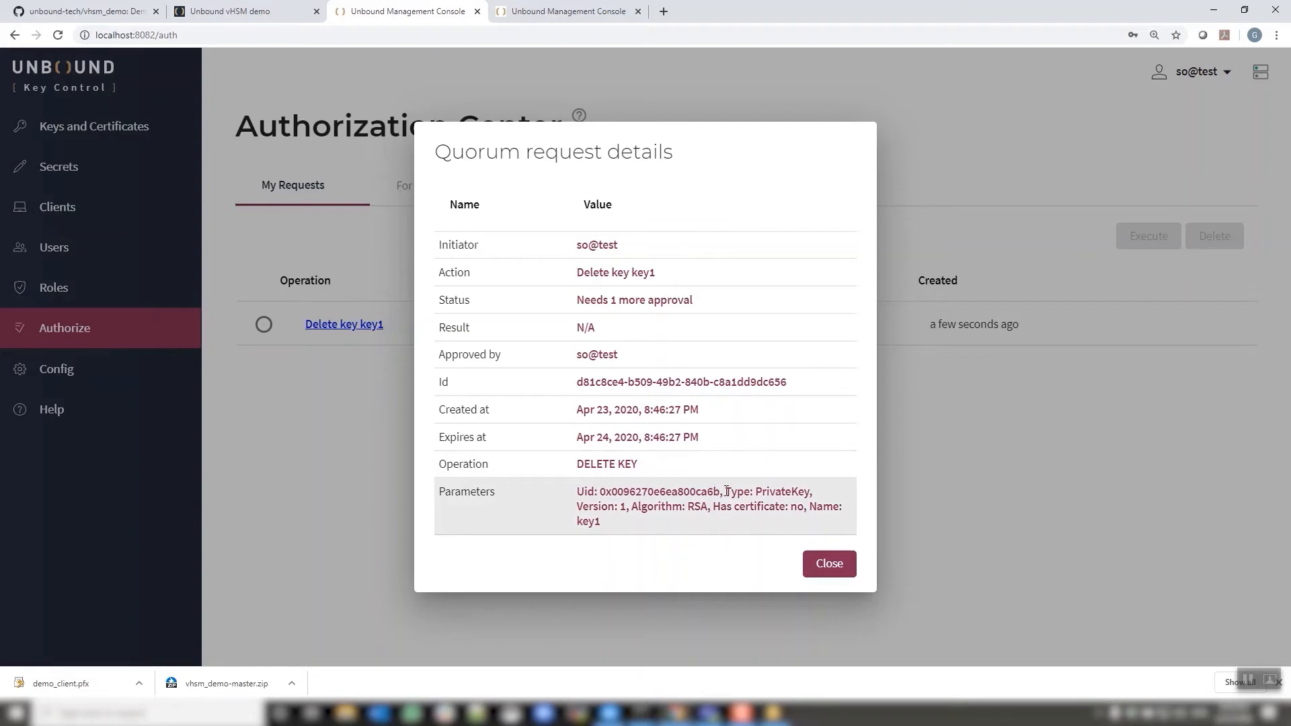
pyautogui.click(827, 568)
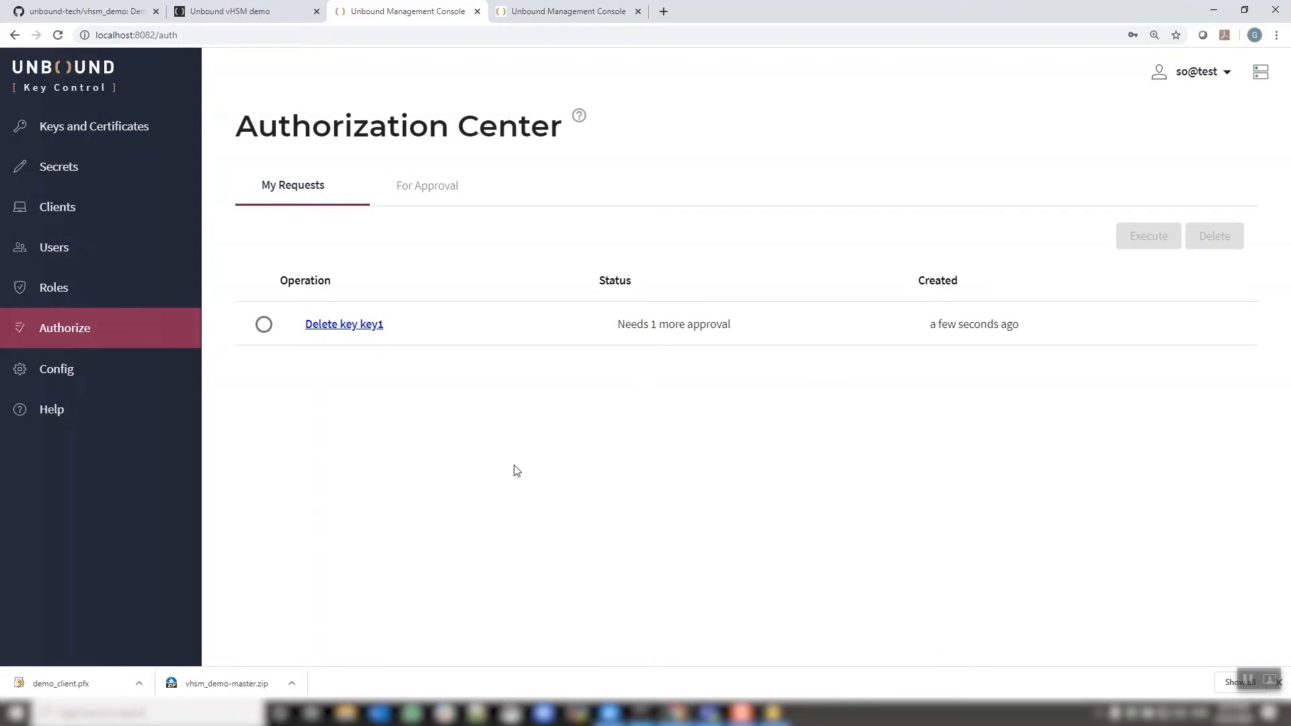
pyautogui.click(1191, 71)
pyautogui.click(1170, 128)
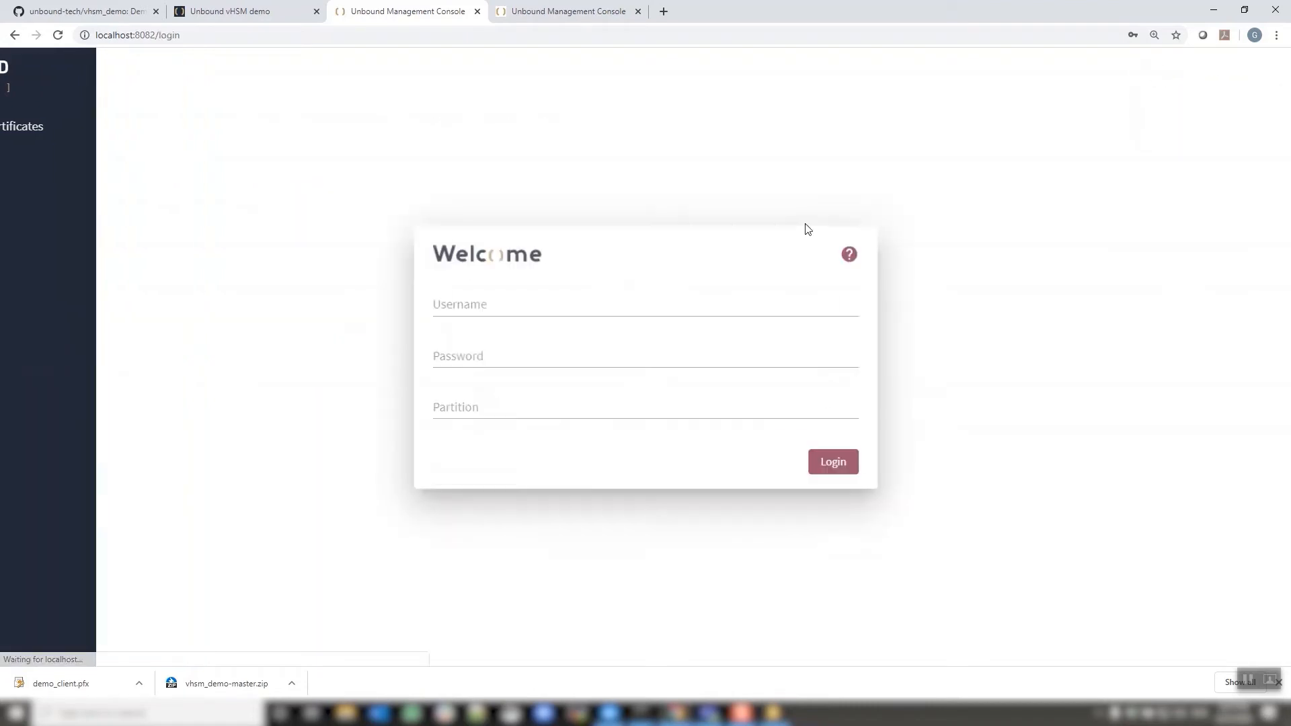
# Sign in to the console as so2 with the account password on partition test
pyautogui.click(527, 302)
pyautogui.write('so')
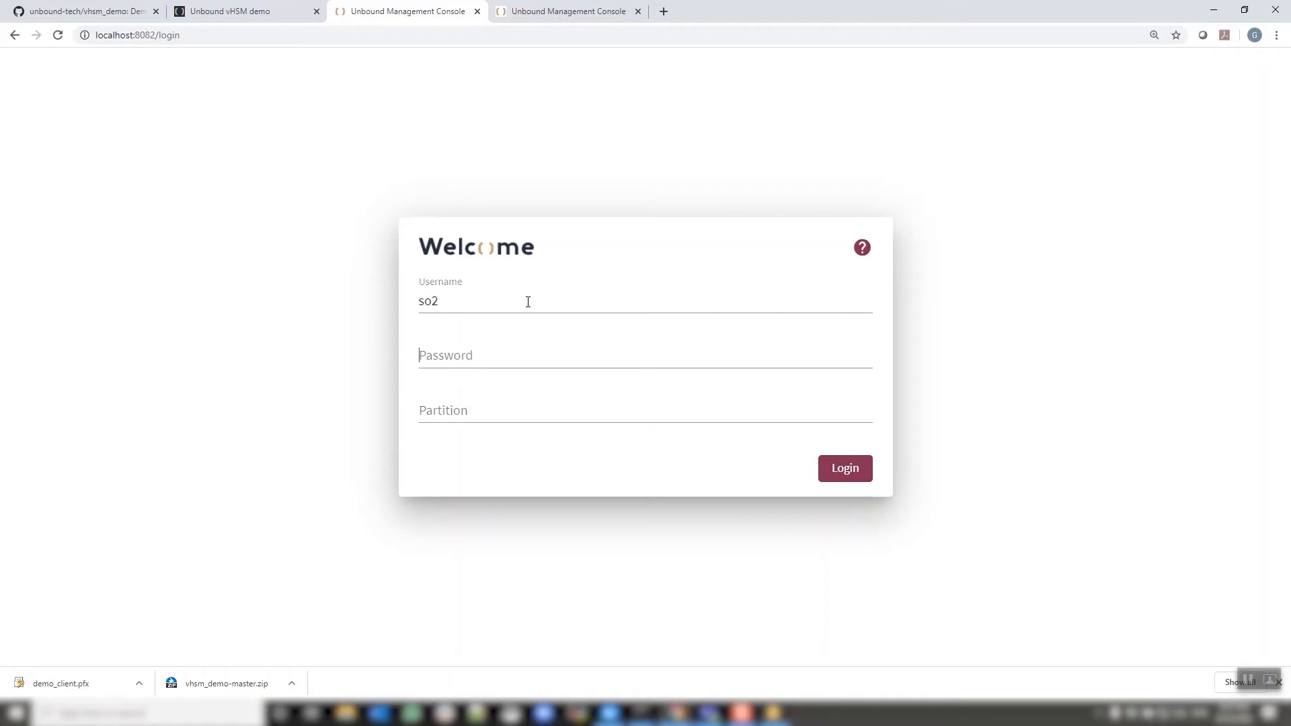
pyautogui.write('2')
pyautogui.press('Tab')
pyautogui.write('*********')
pyautogui.press('Tab')
pyautogui.write('test')
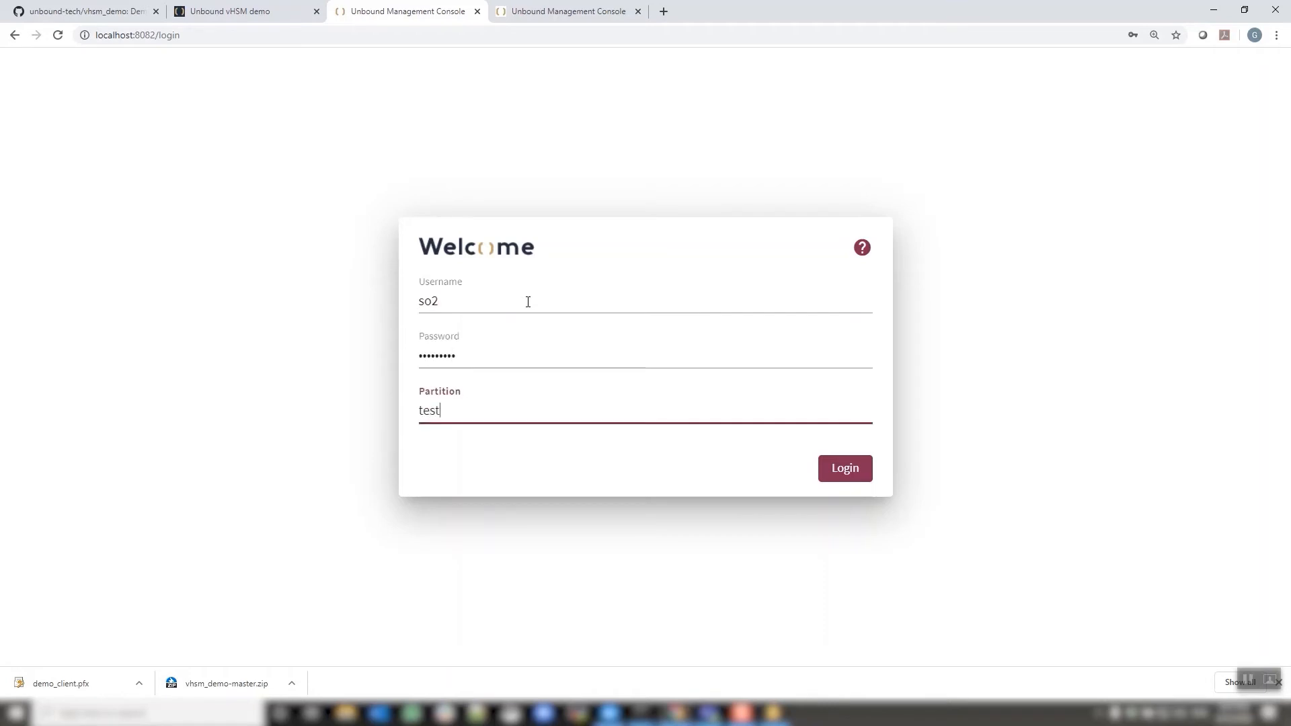
pyautogui.press('Return')
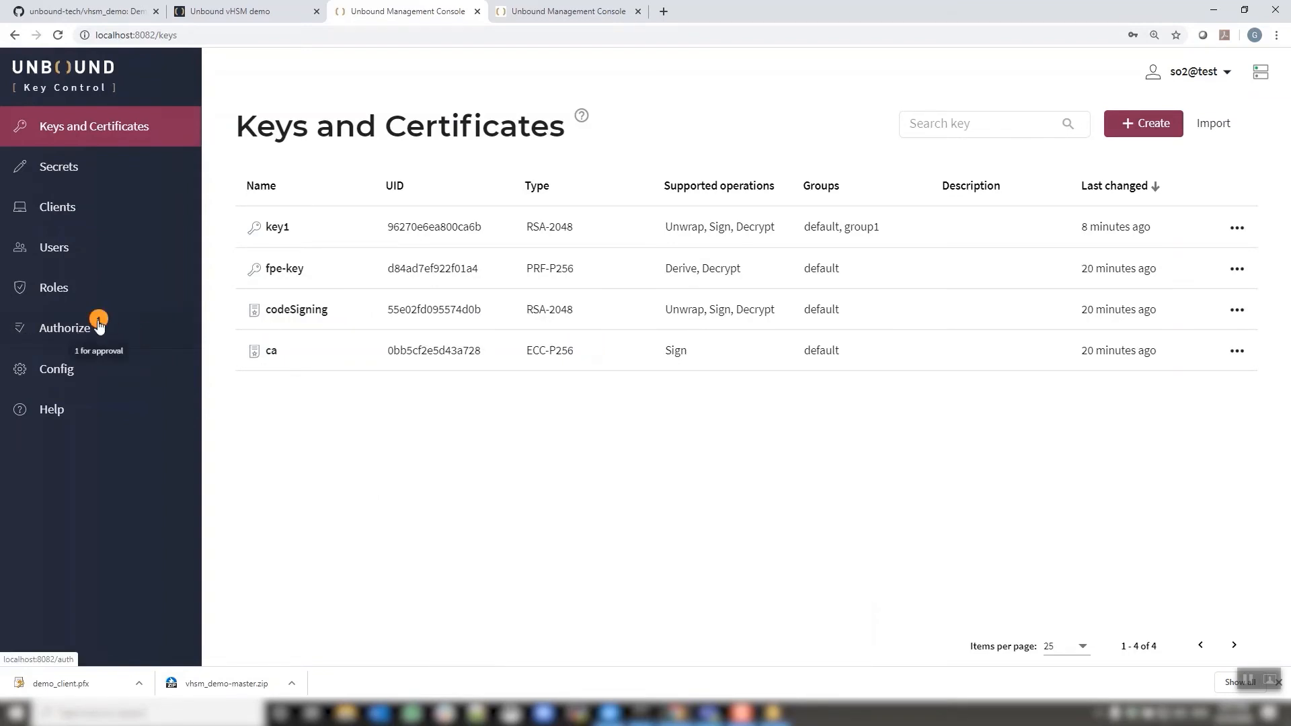
# Review and approve the pending Delete key key1 request in the Authorization Center
pyautogui.click(74, 336)
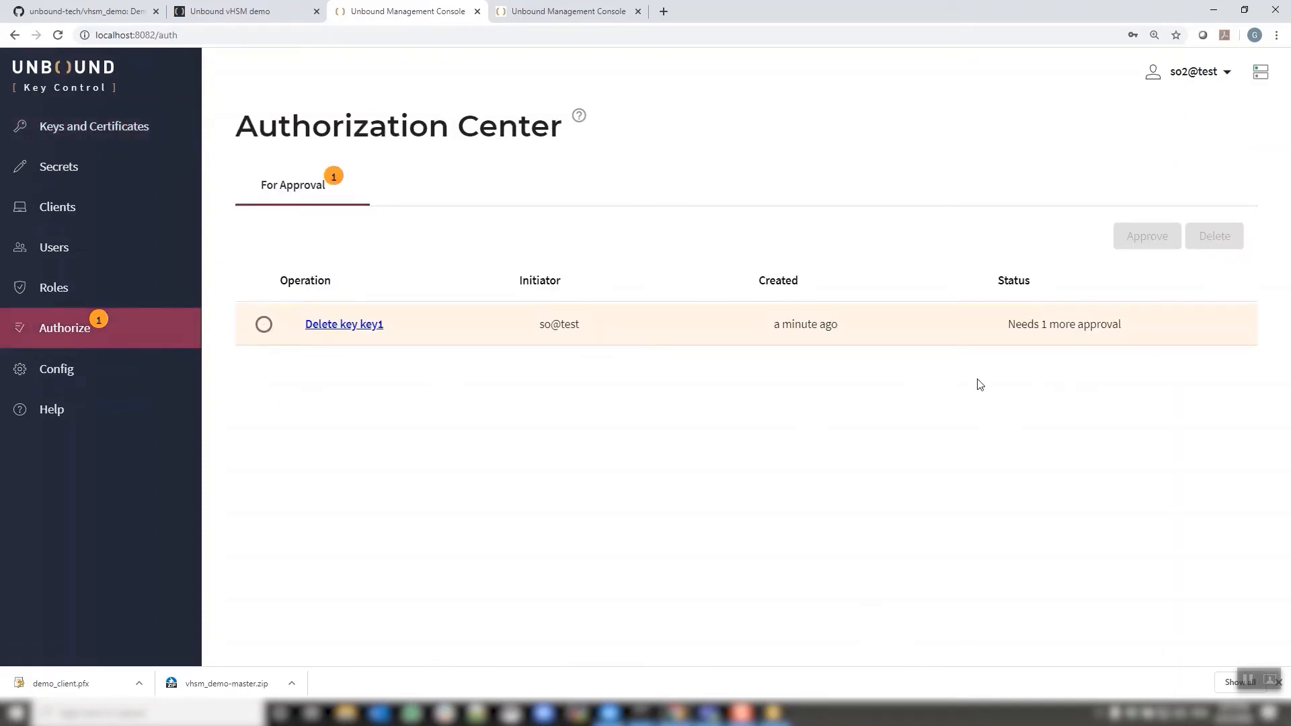
pyautogui.click(332, 325)
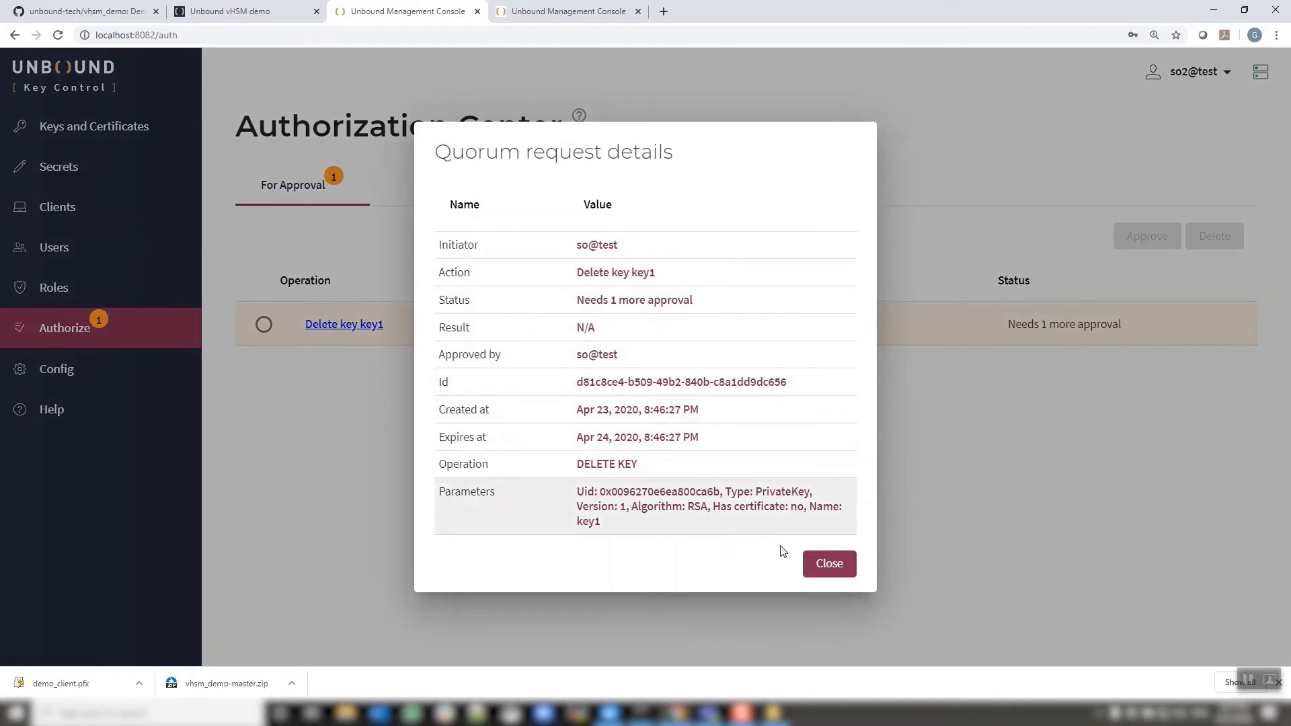
pyautogui.click(815, 563)
pyautogui.click(263, 325)
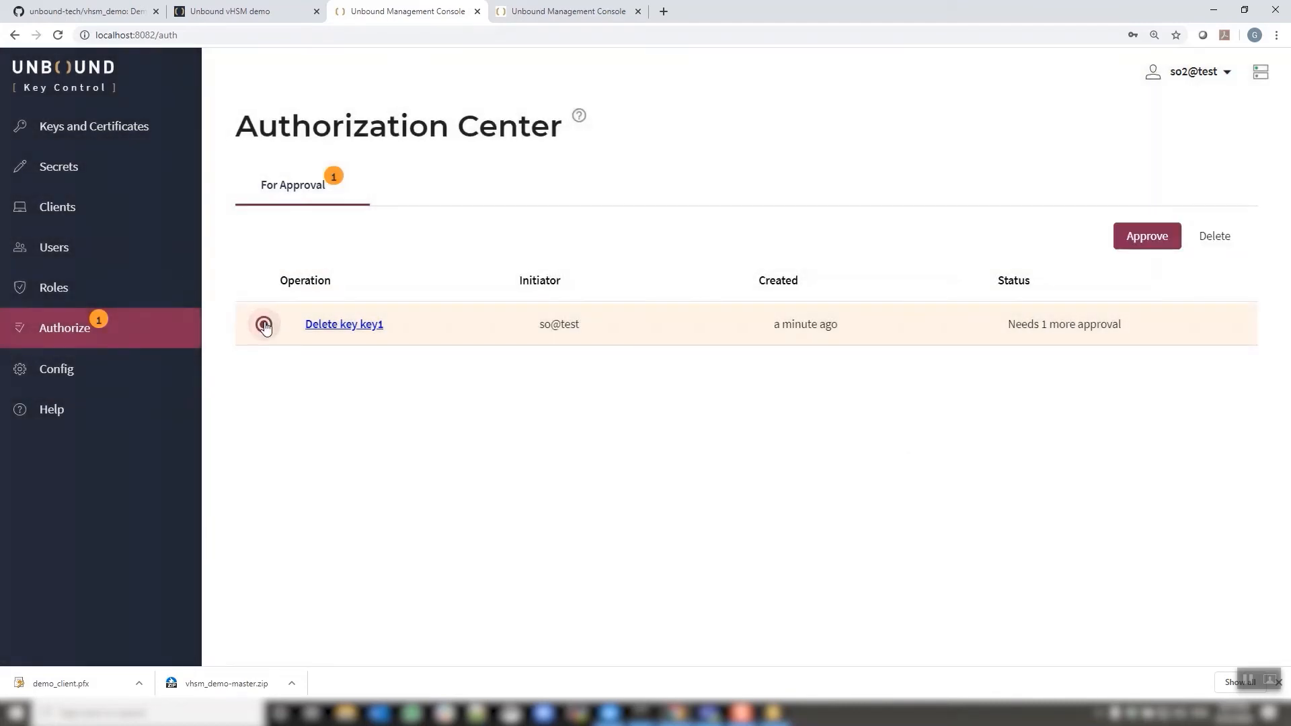
pyautogui.click(1146, 242)
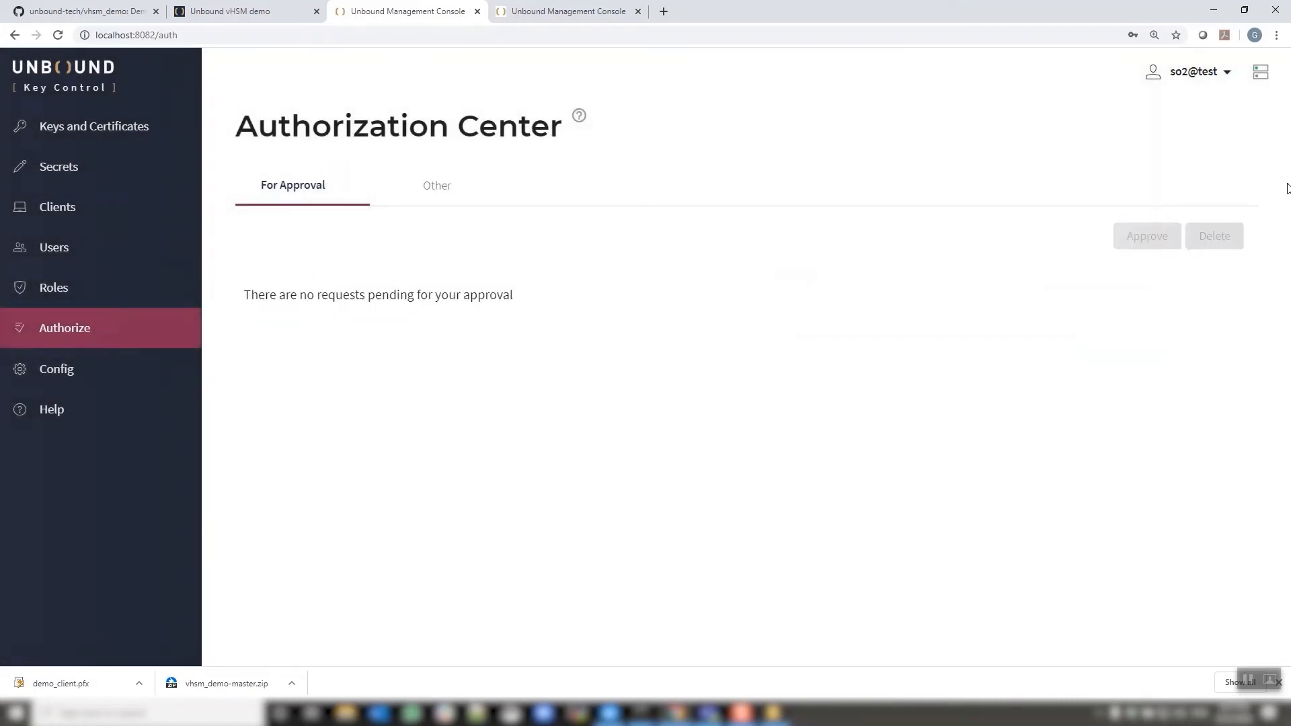
pyautogui.click(1224, 72)
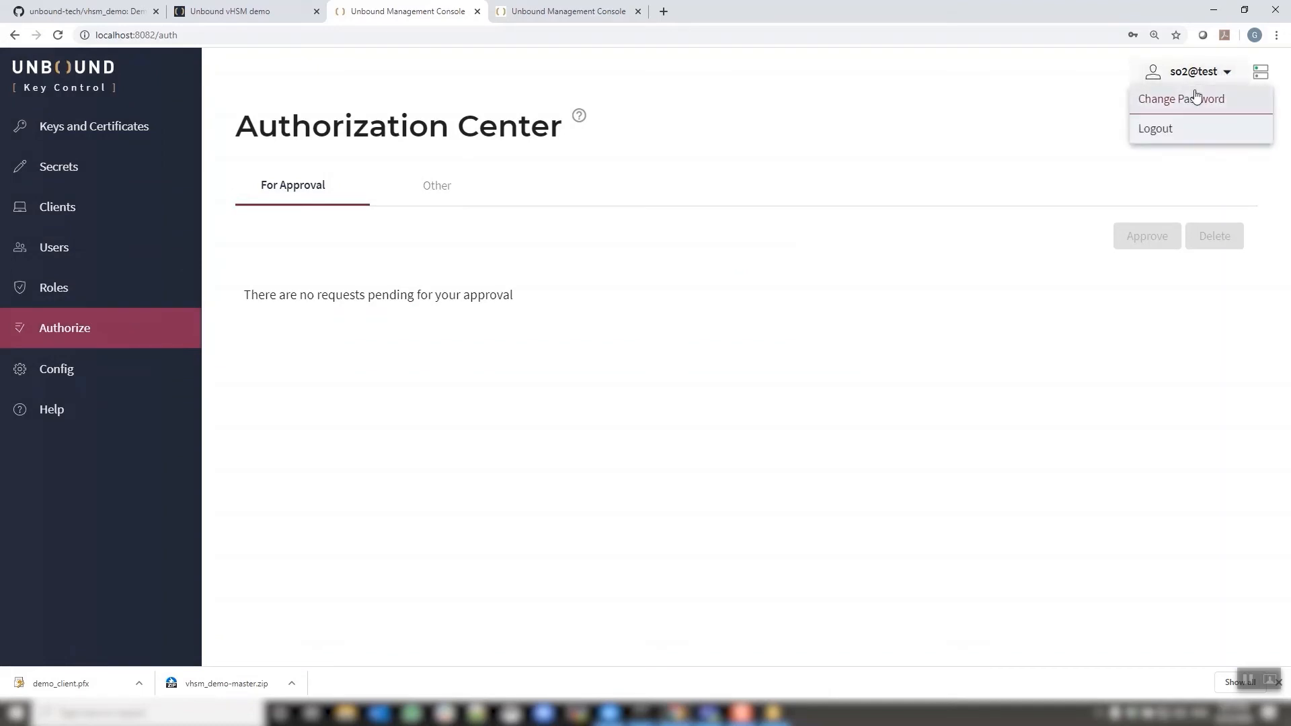
# Log out, then sign back in as so with the account password on partition test
pyautogui.click(1170, 130)
pyautogui.click(537, 303)
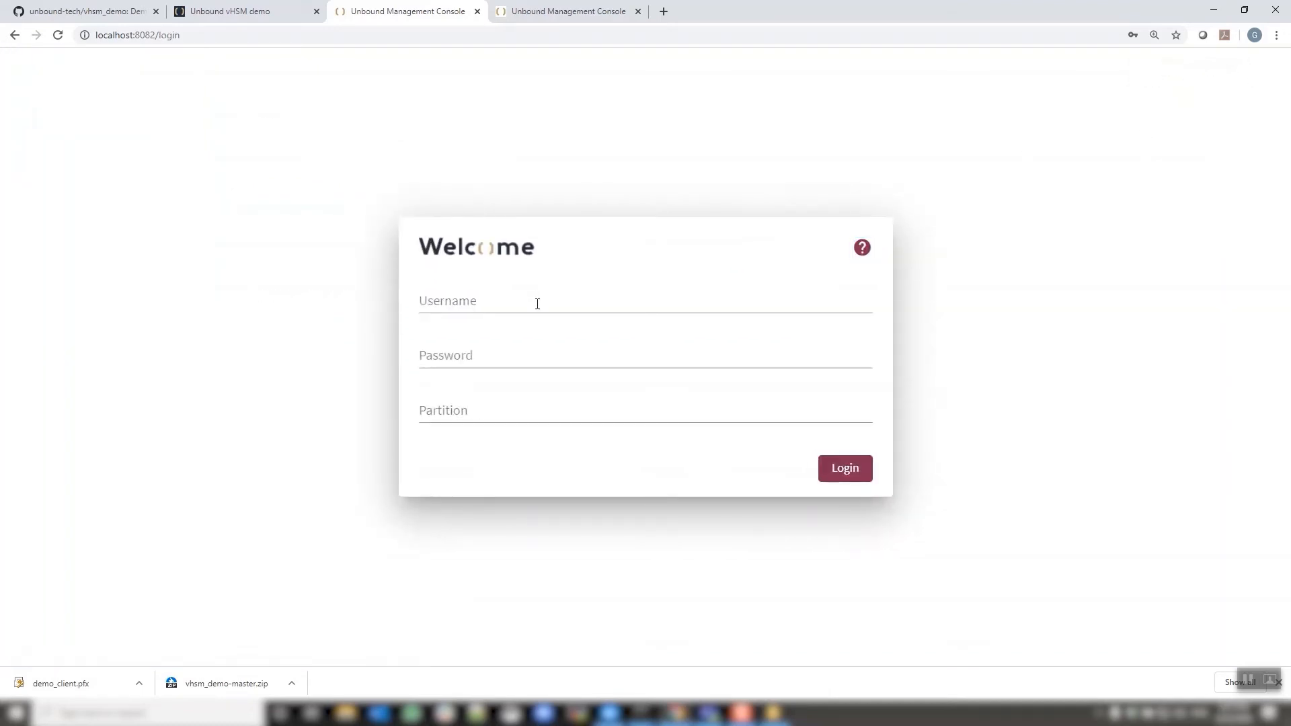
pyautogui.write('so')
pyautogui.press('Tab')
pyautogui.write('Un')
pyautogui.press('Tab')
pyautogui.write('test')
pyautogui.press('Return')
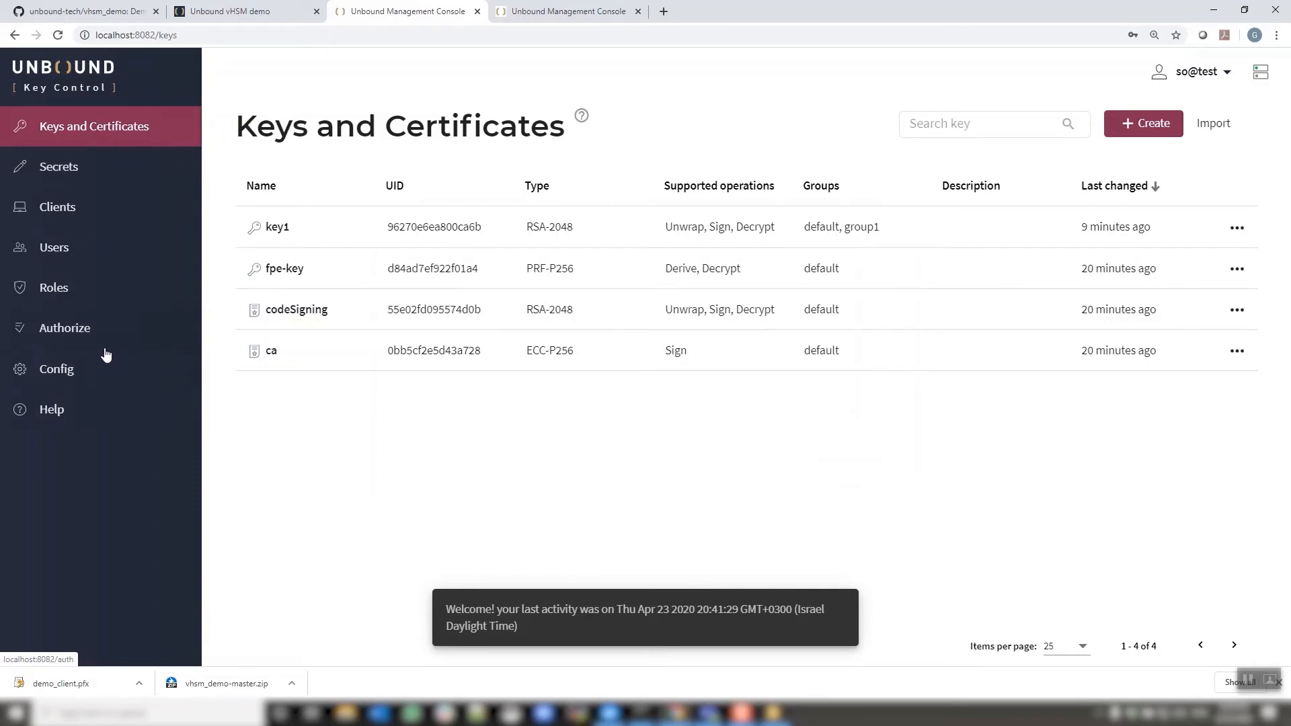
# Execute the approved Delete key key1 request from My Requests and return to Keys and Certificates
pyautogui.click(69, 329)
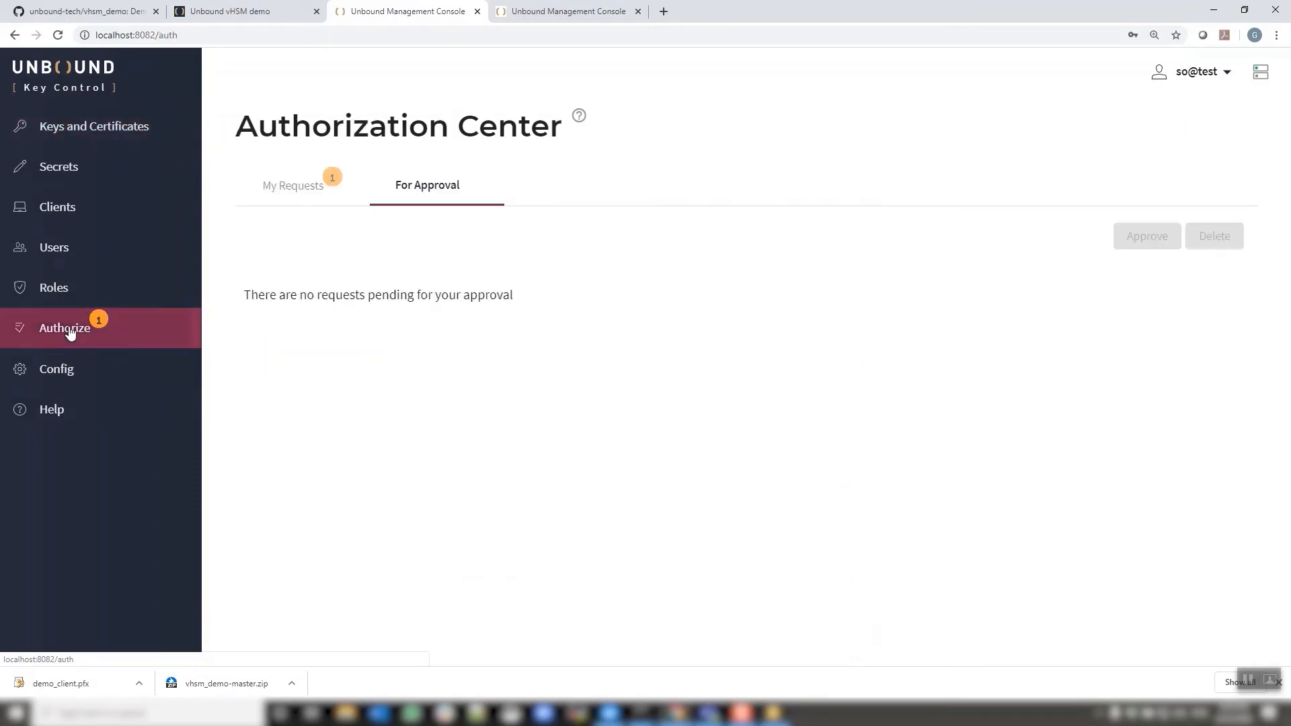
pyautogui.click(305, 194)
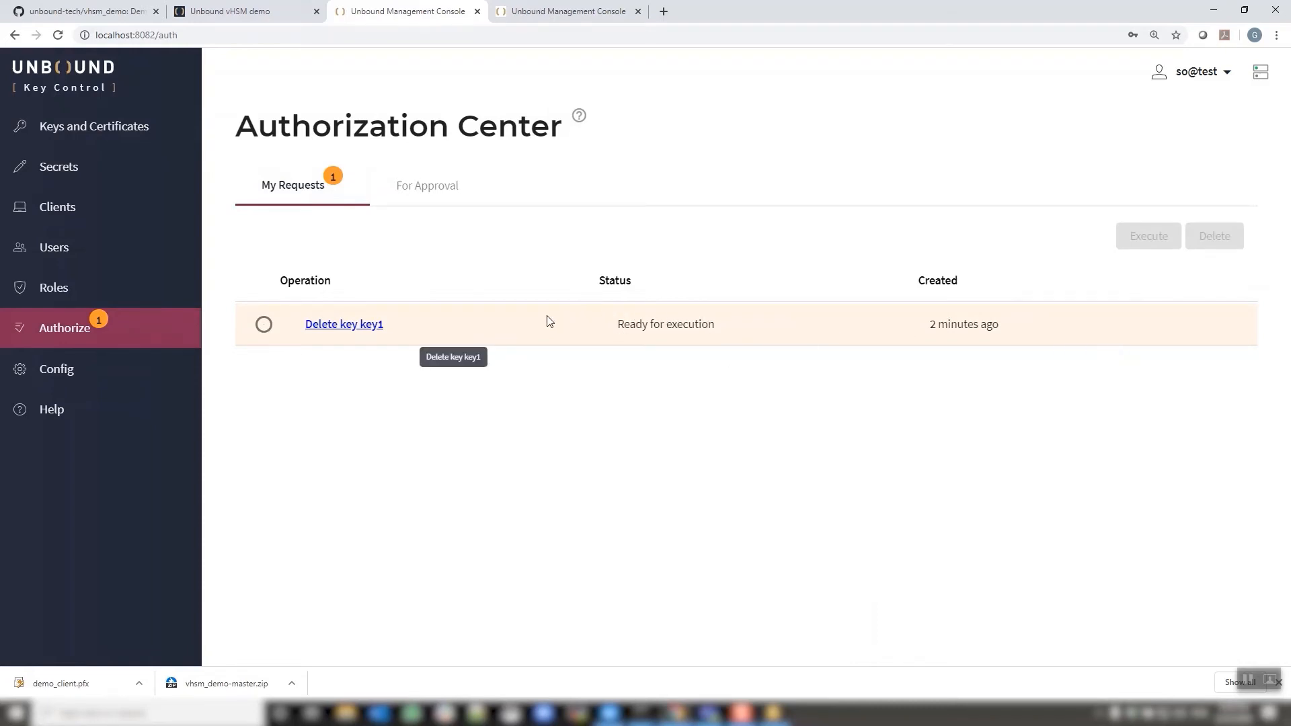
pyautogui.click(263, 325)
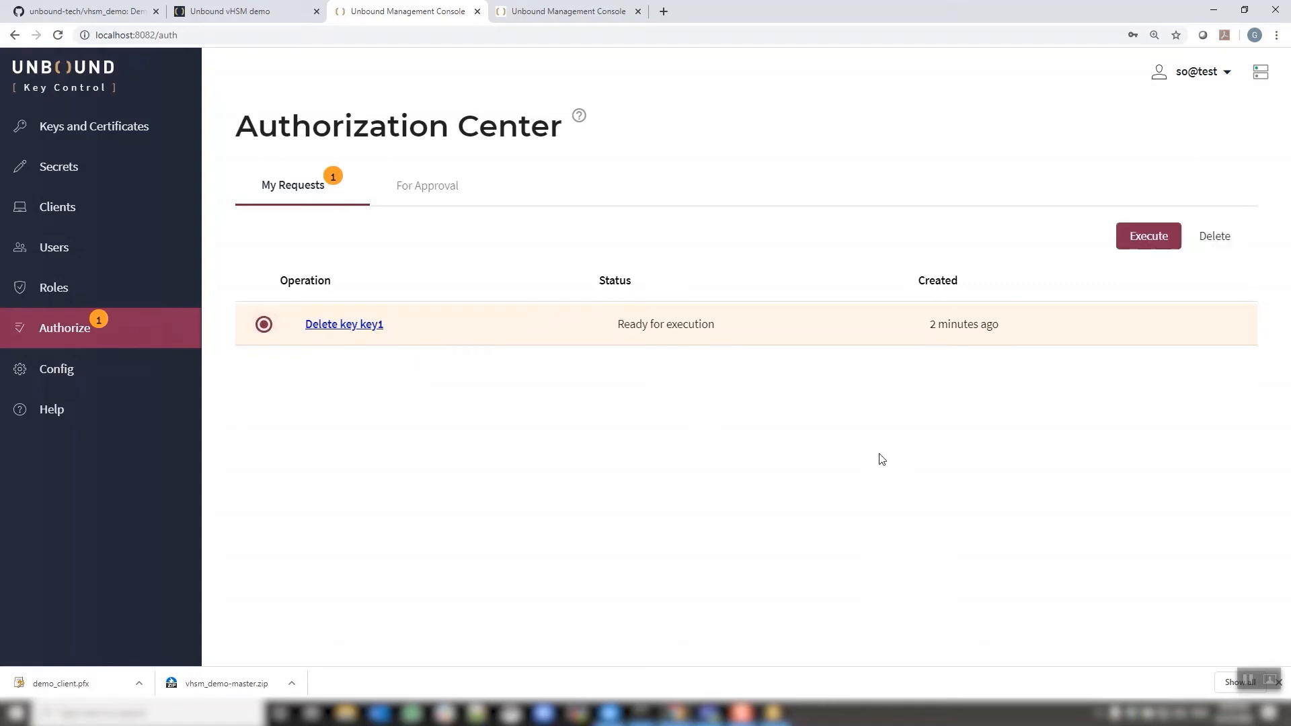
pyautogui.click(1150, 240)
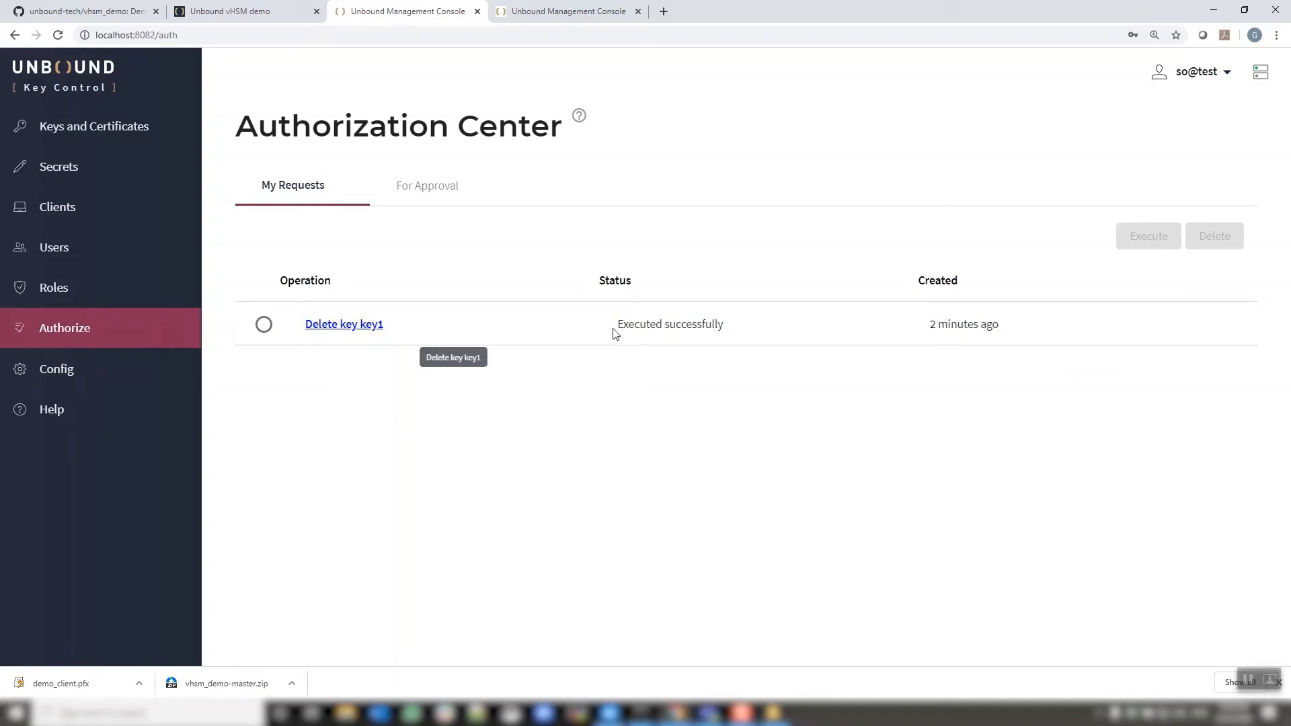
pyautogui.click(139, 137)
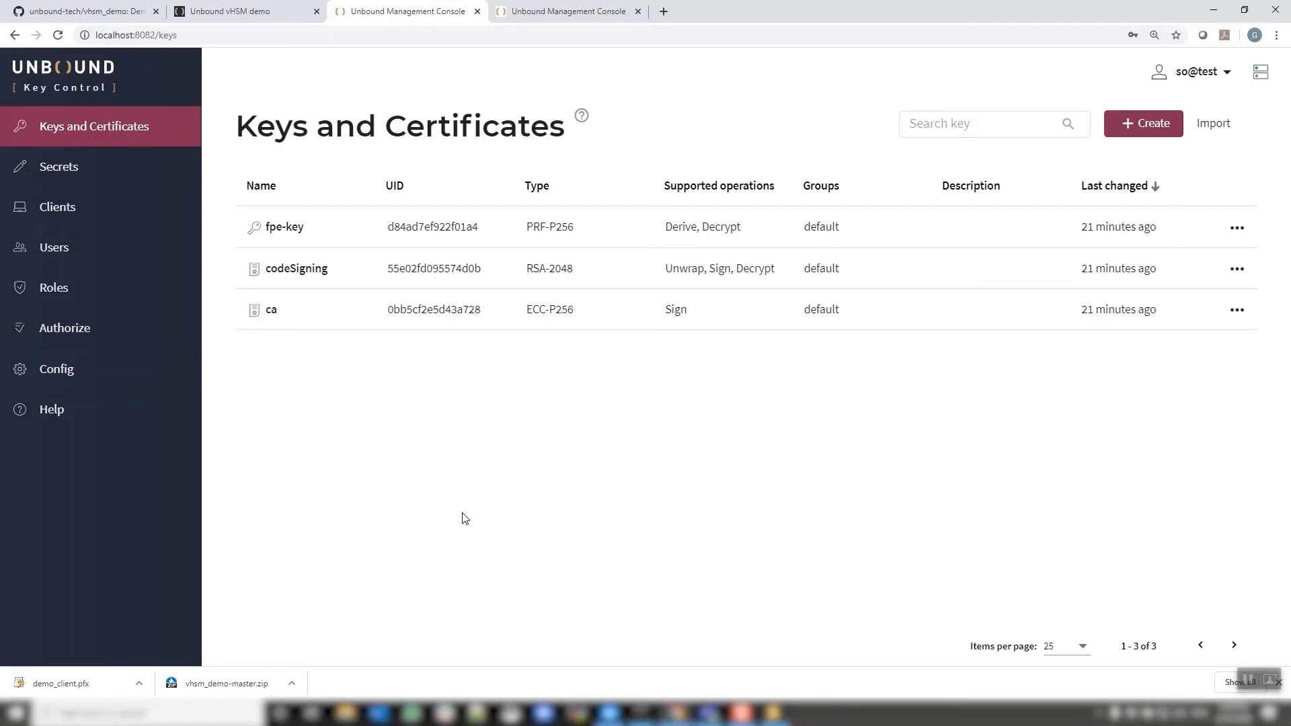
# Cancel the Import key or certificate dialog without adding a key, then log out
pyautogui.click(1216, 125)
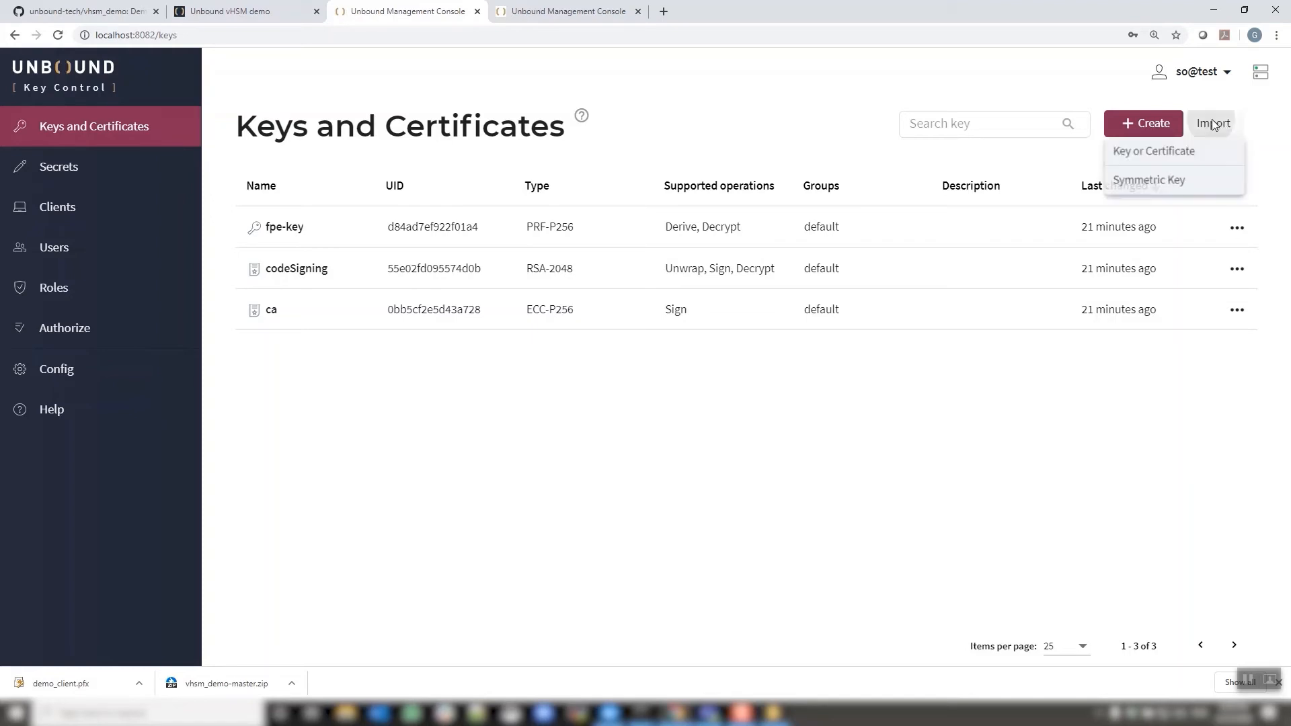
pyautogui.click(1172, 153)
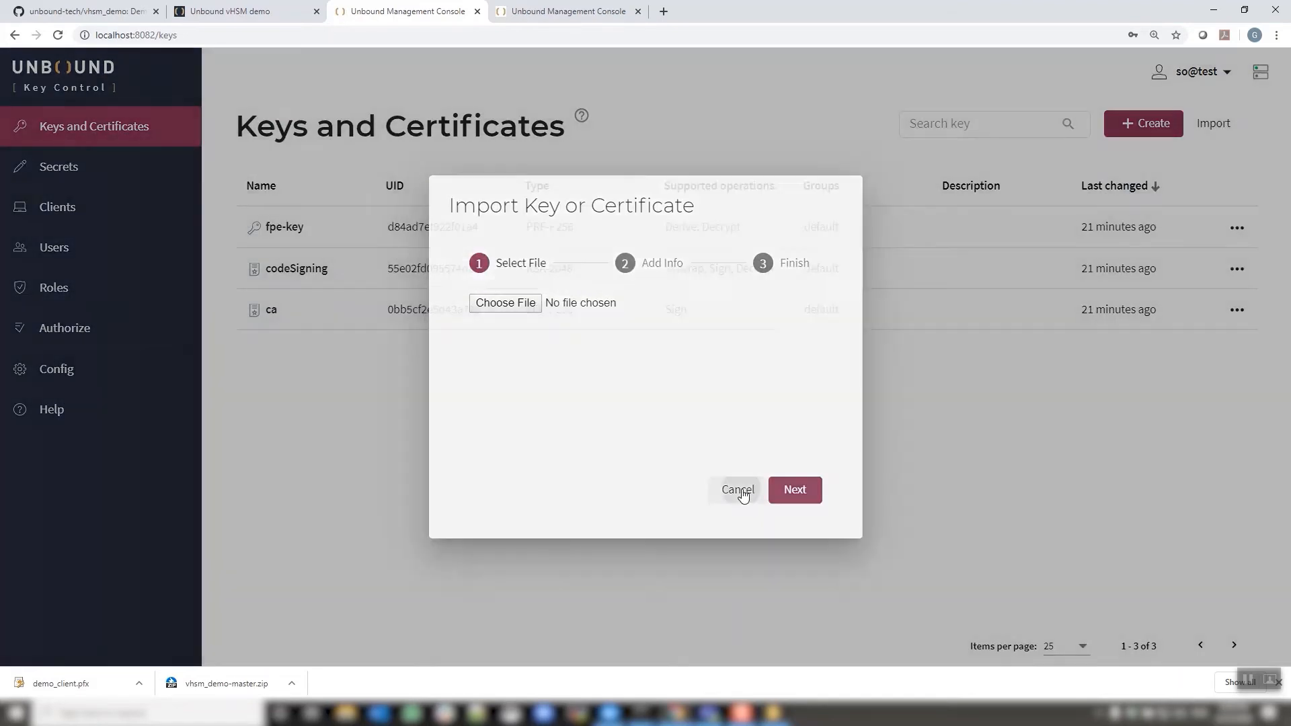
pyautogui.click(737, 491)
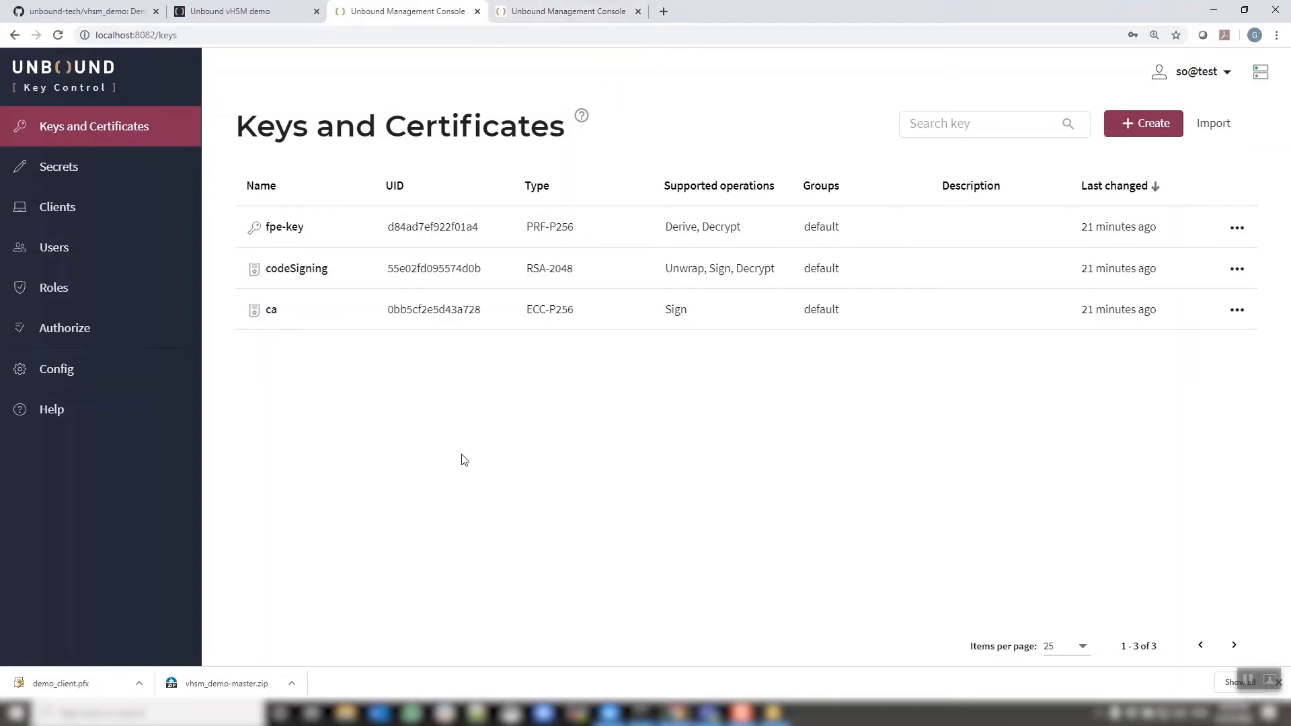
pyautogui.click(1210, 71)
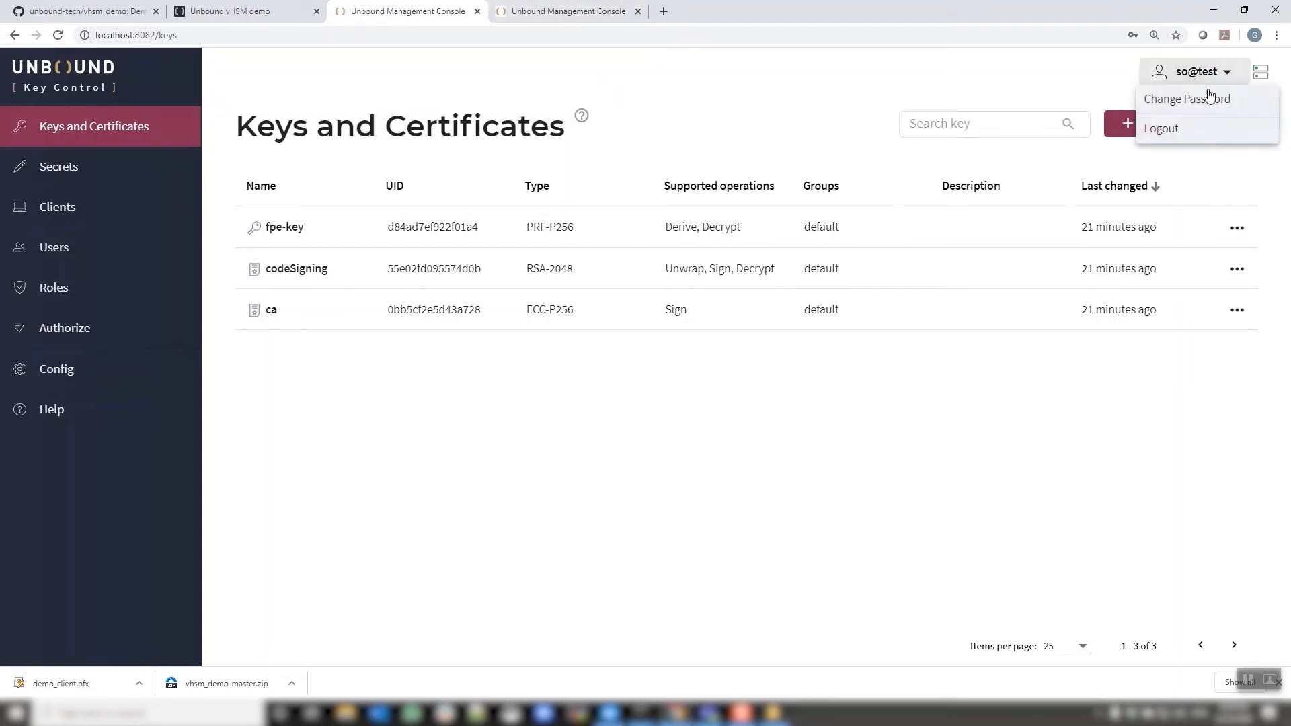
pyautogui.click(1198, 127)
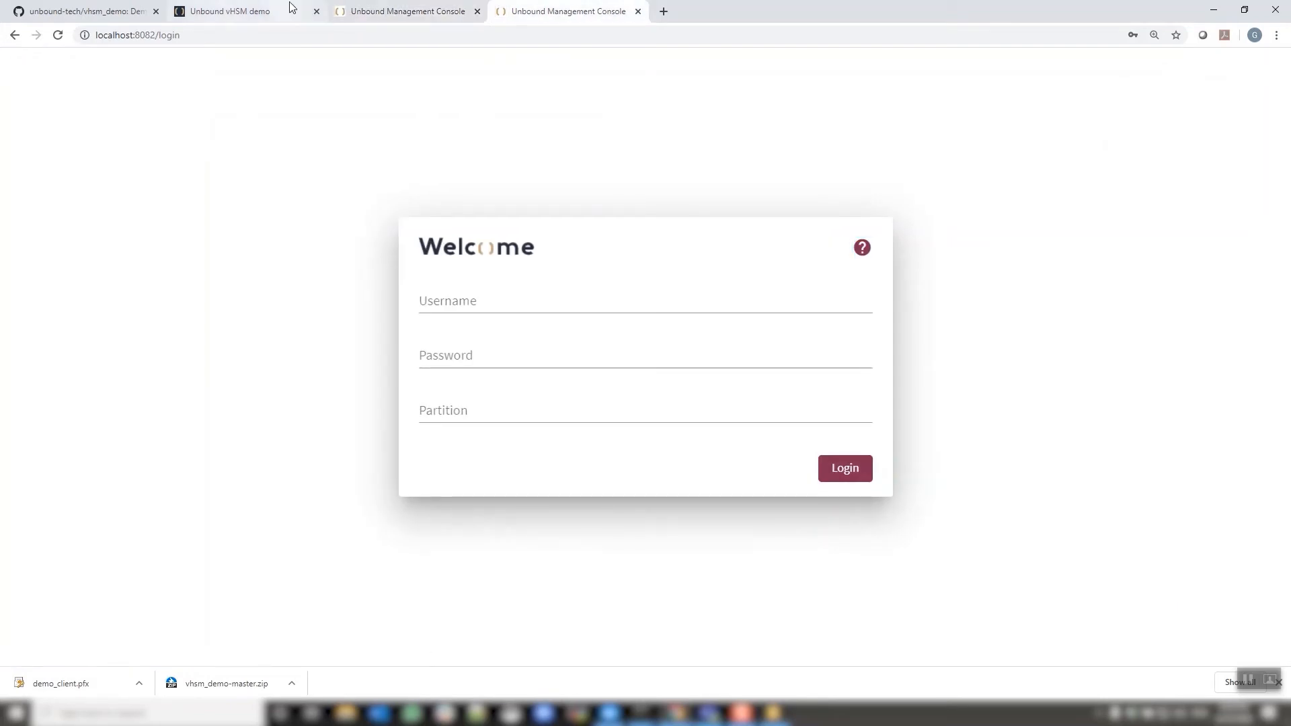
# Switch to the Unbound vHSM demo site and view its Home page sections
pyautogui.click(306, 9)
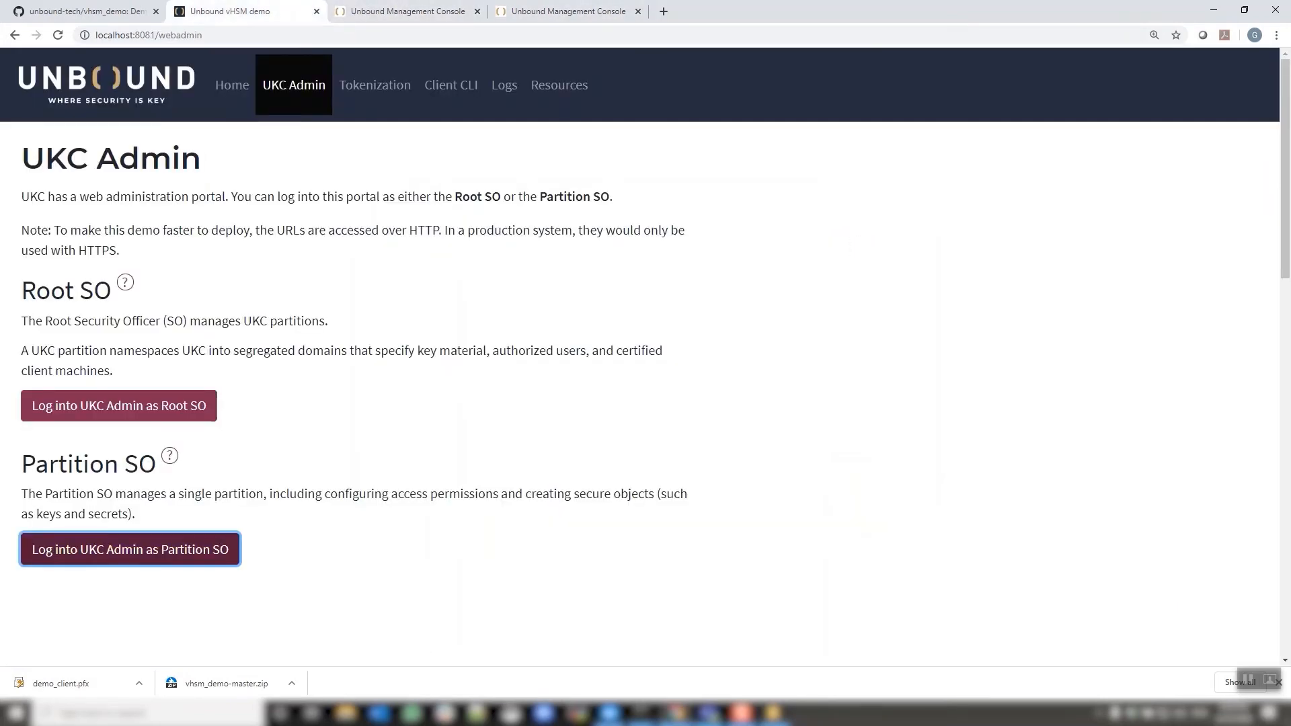
pyautogui.click(231, 85)
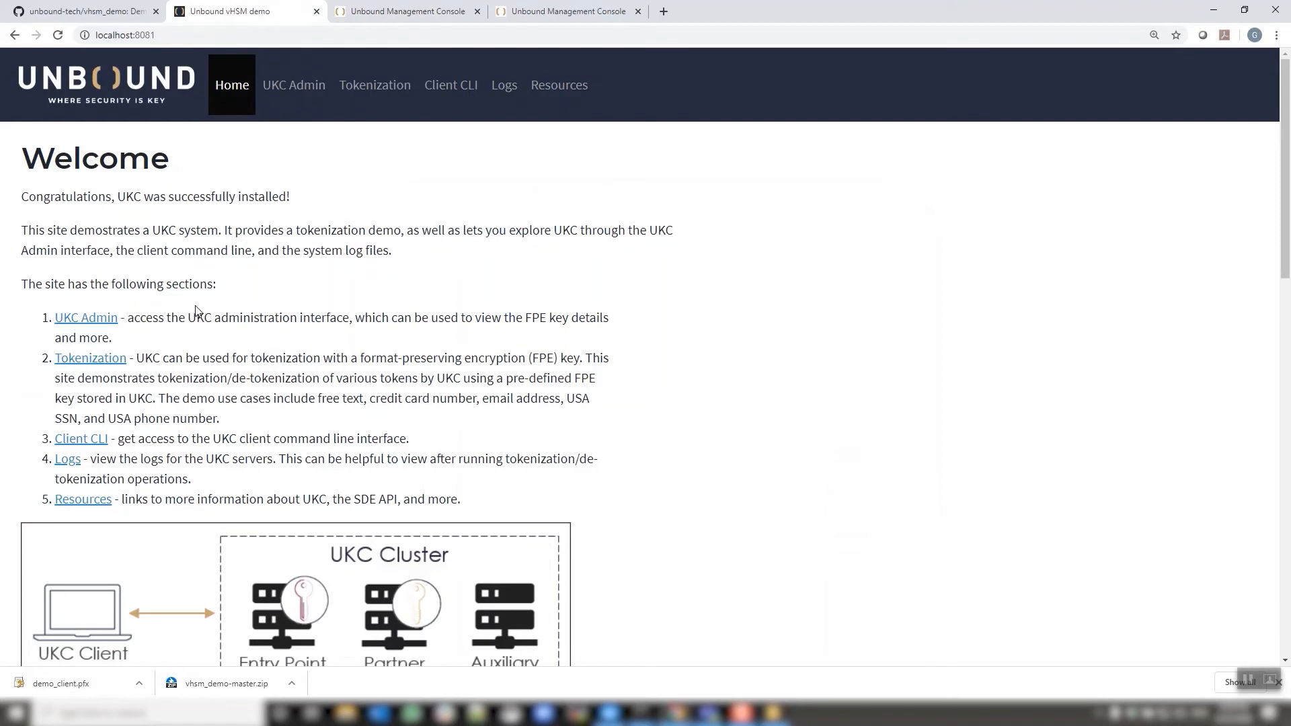
pyautogui.scroll(-1, 249, 306)
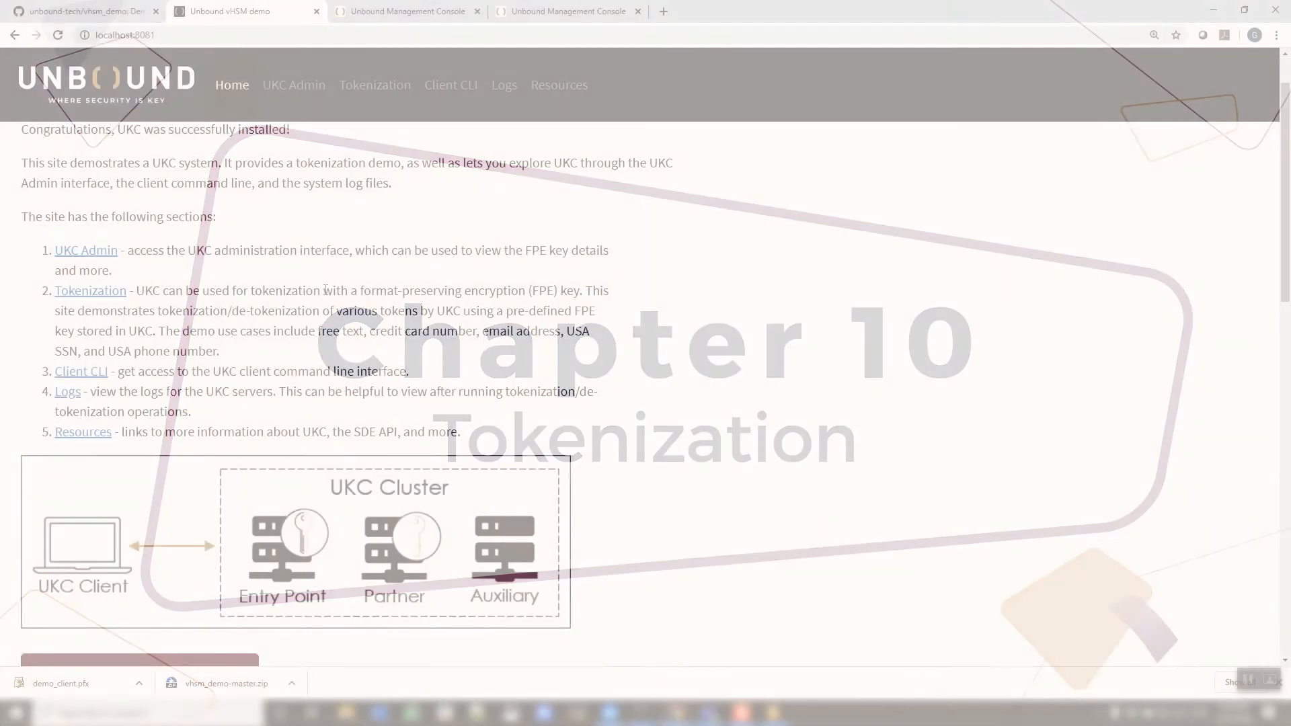
# Open the Tokenization Demo page from the Home section list
pyautogui.click(82, 294)
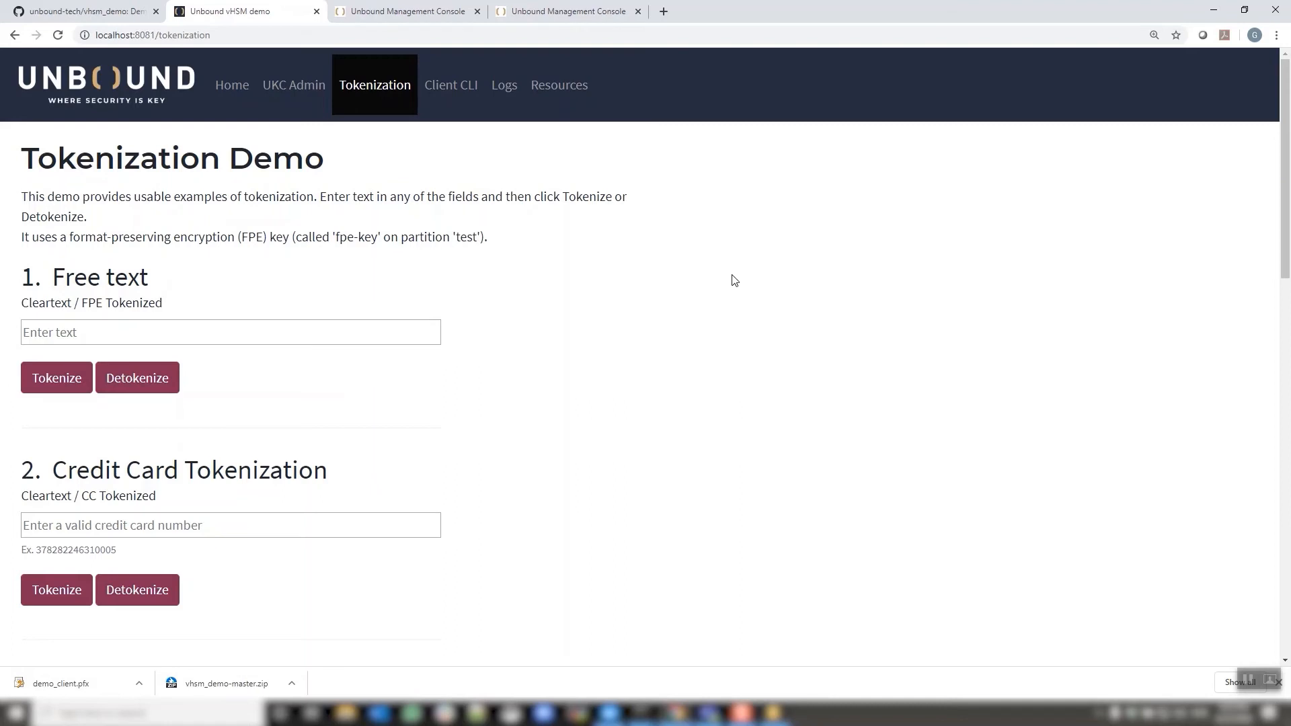
pyautogui.scroll(-2, 734, 280)
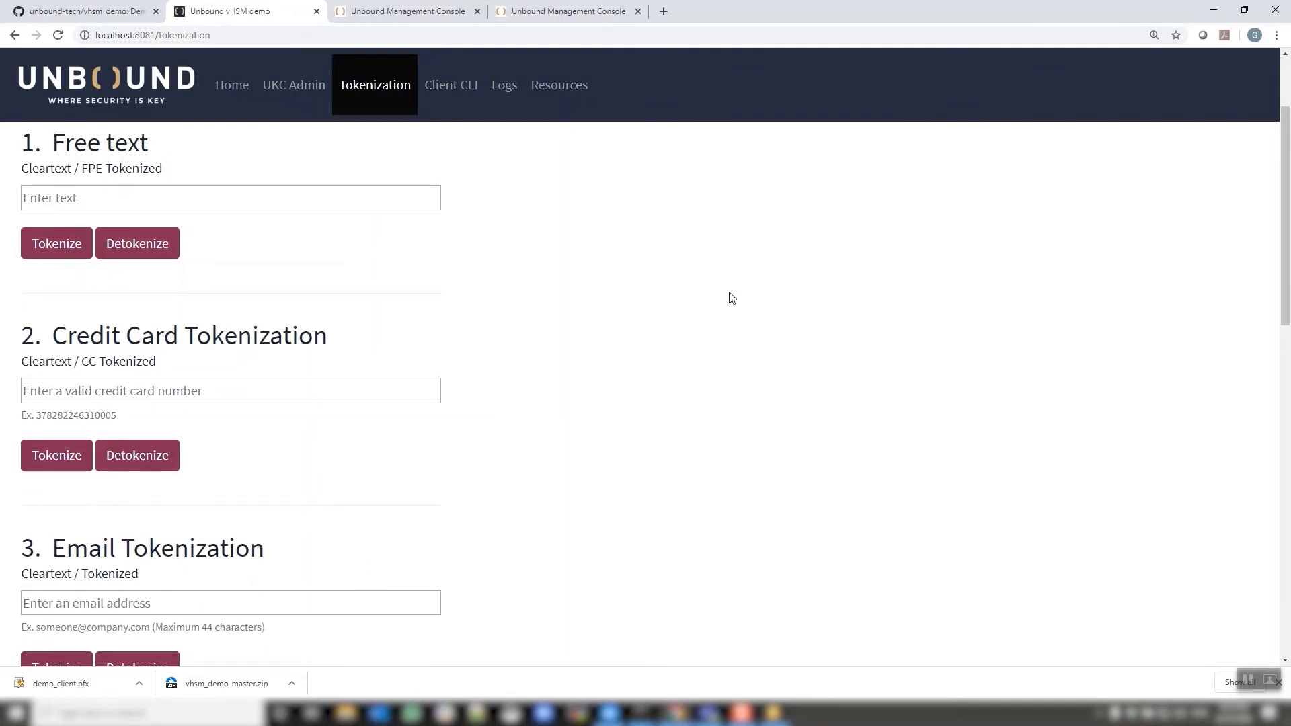
pyautogui.scroll(2, 731, 298)
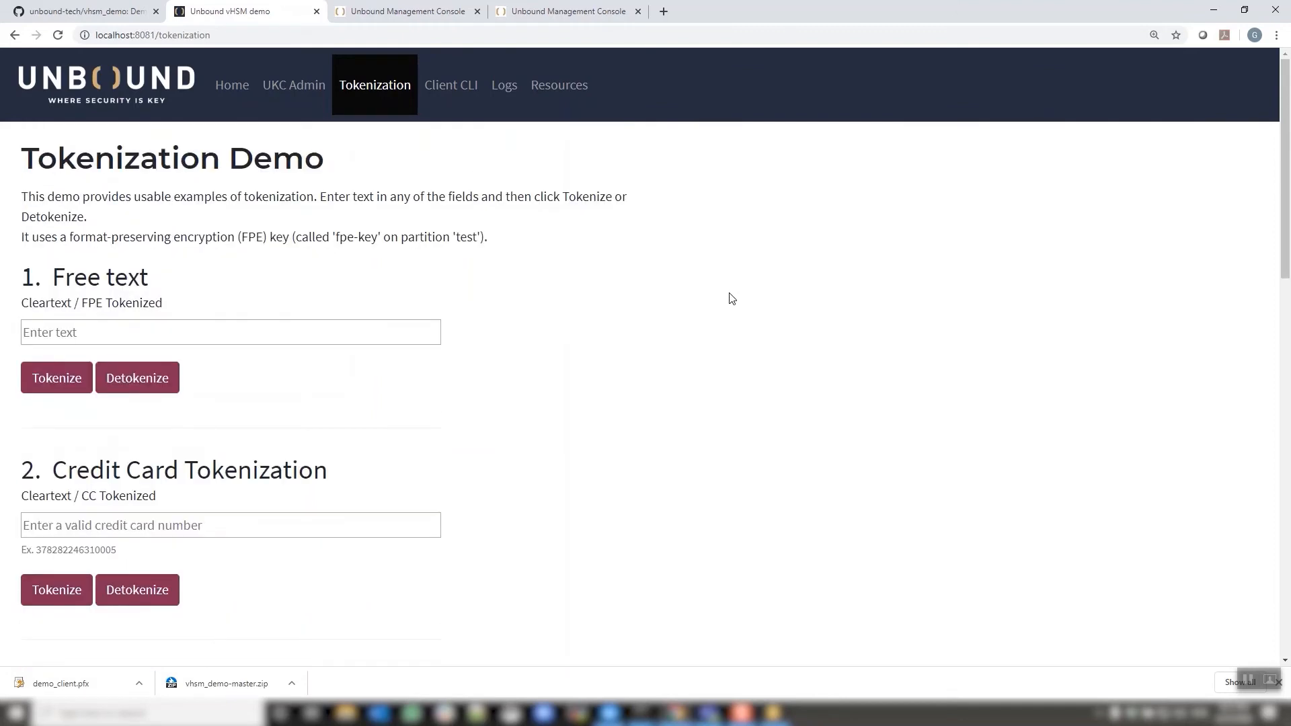
pyautogui.scroll(-2, 732, 298)
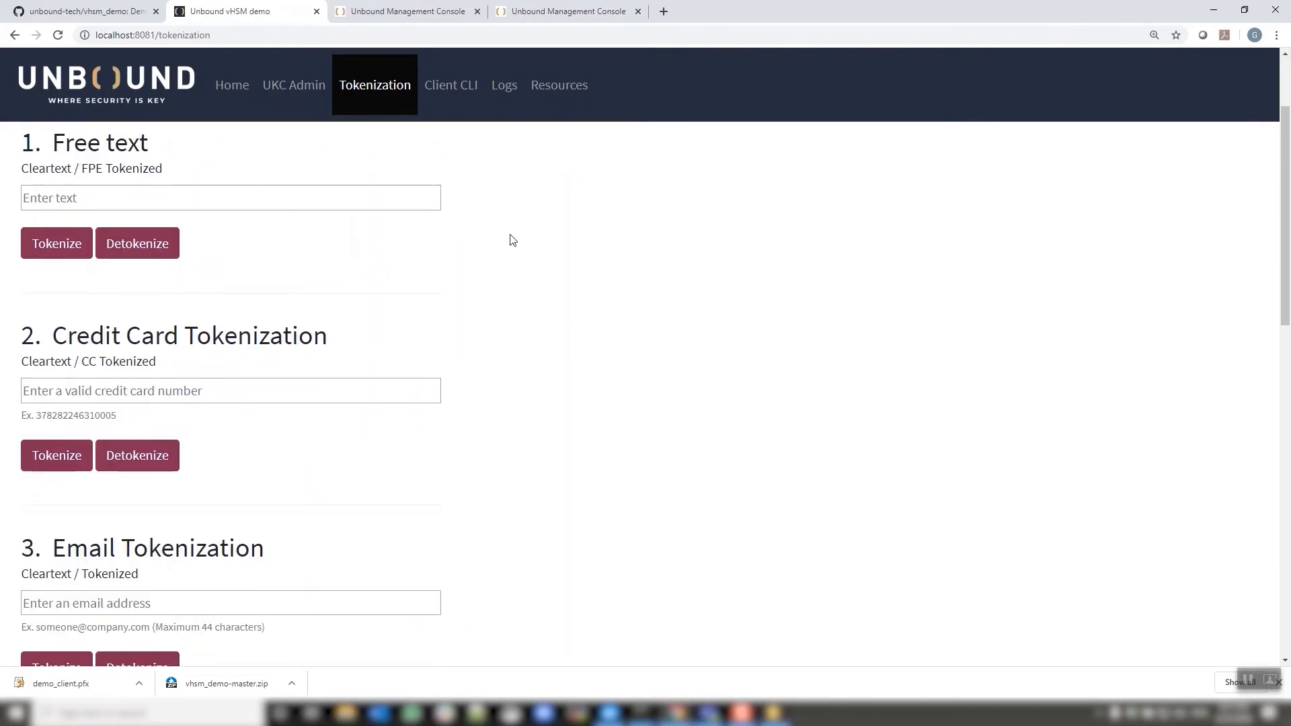
pyautogui.scroll(-3, 517, 242)
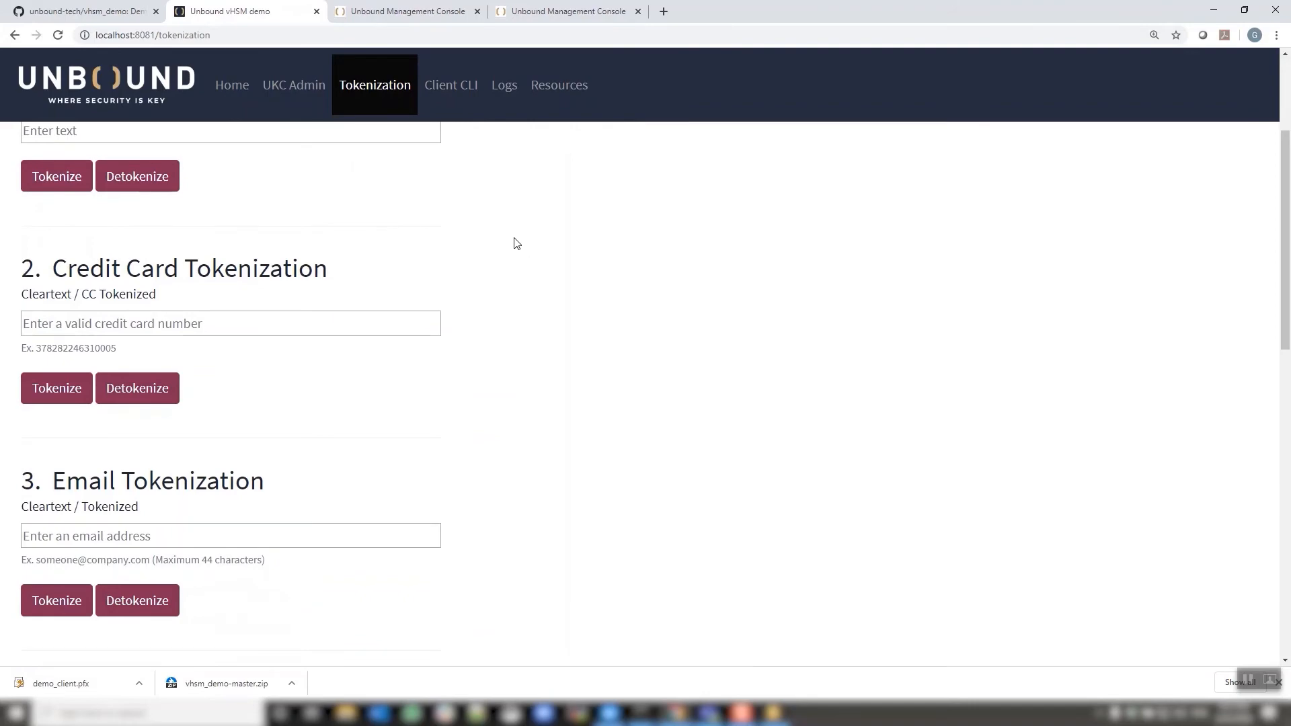
pyautogui.scroll(-5, 517, 246)
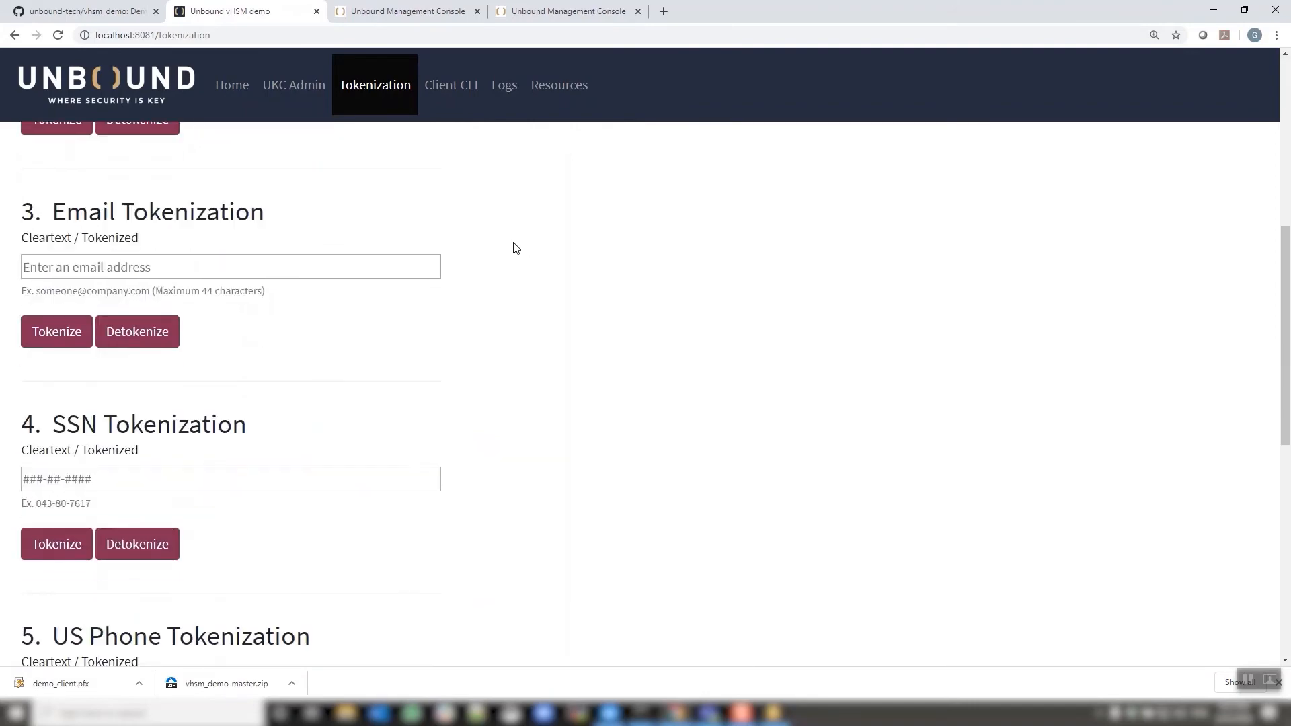
pyautogui.scroll(-2, 515, 250)
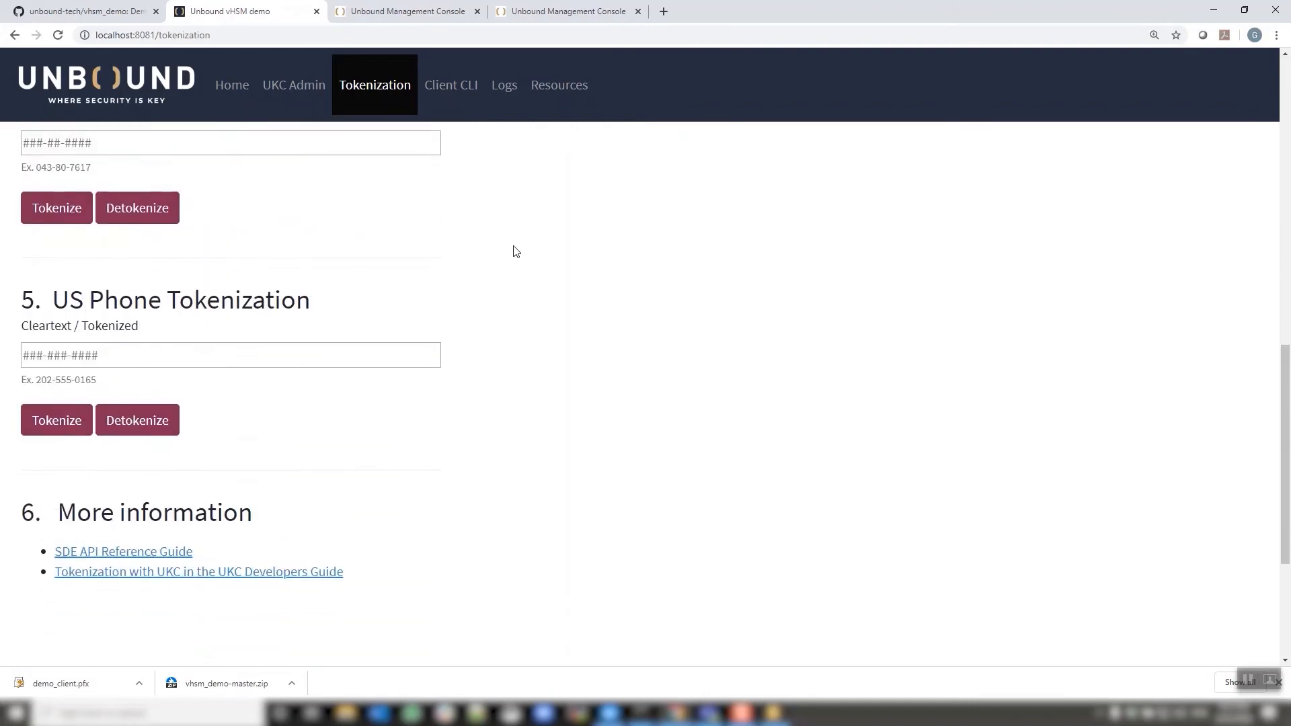
pyautogui.scroll(7, 515, 252)
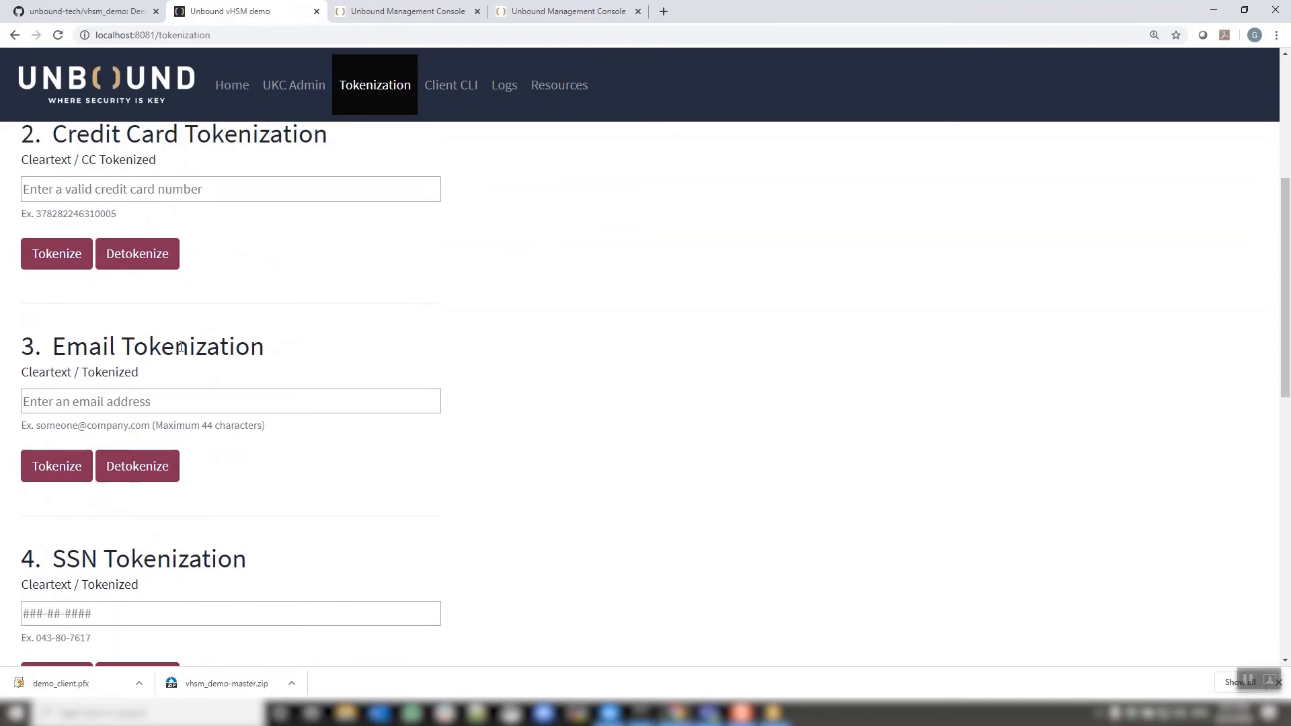
pyautogui.doubleClick(87, 213)
pyautogui.hotkey('ctrl', 'c')
pyautogui.click(99, 188)
pyautogui.hotkey('ctrl', 'v')
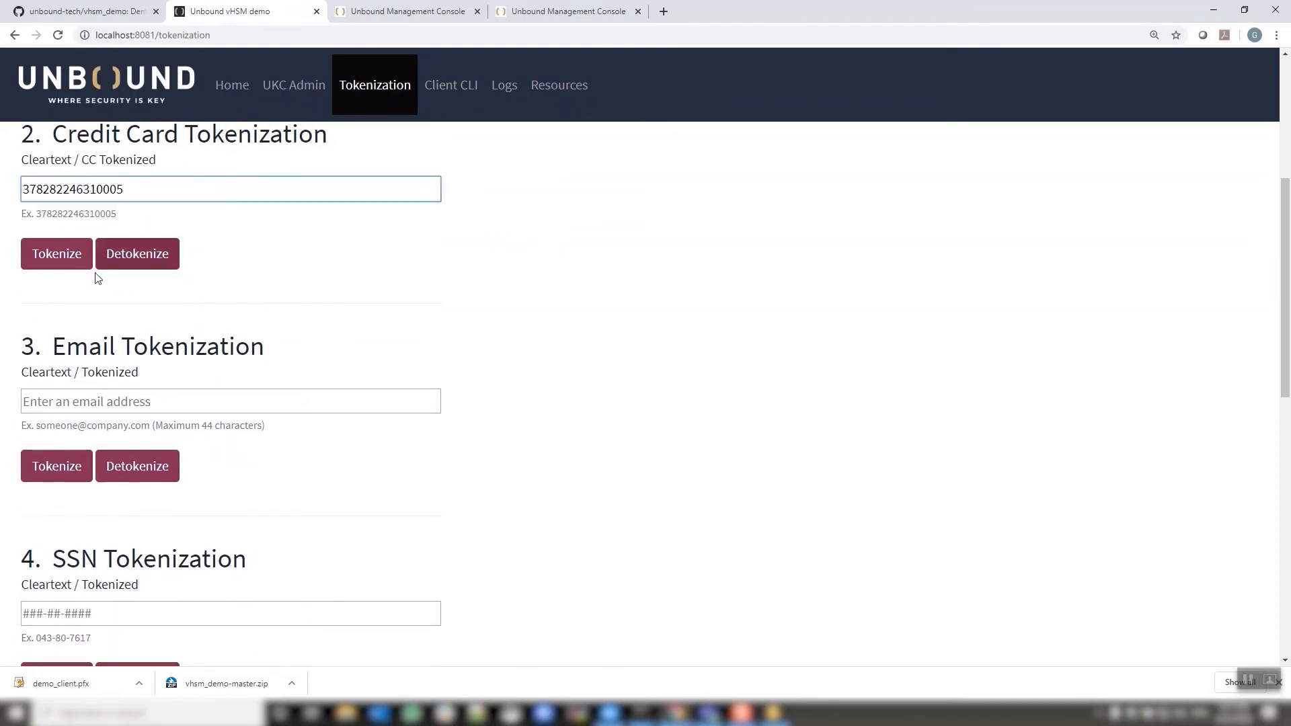
# Tokenize the credit card value repeatedly
pyautogui.click(59, 268)
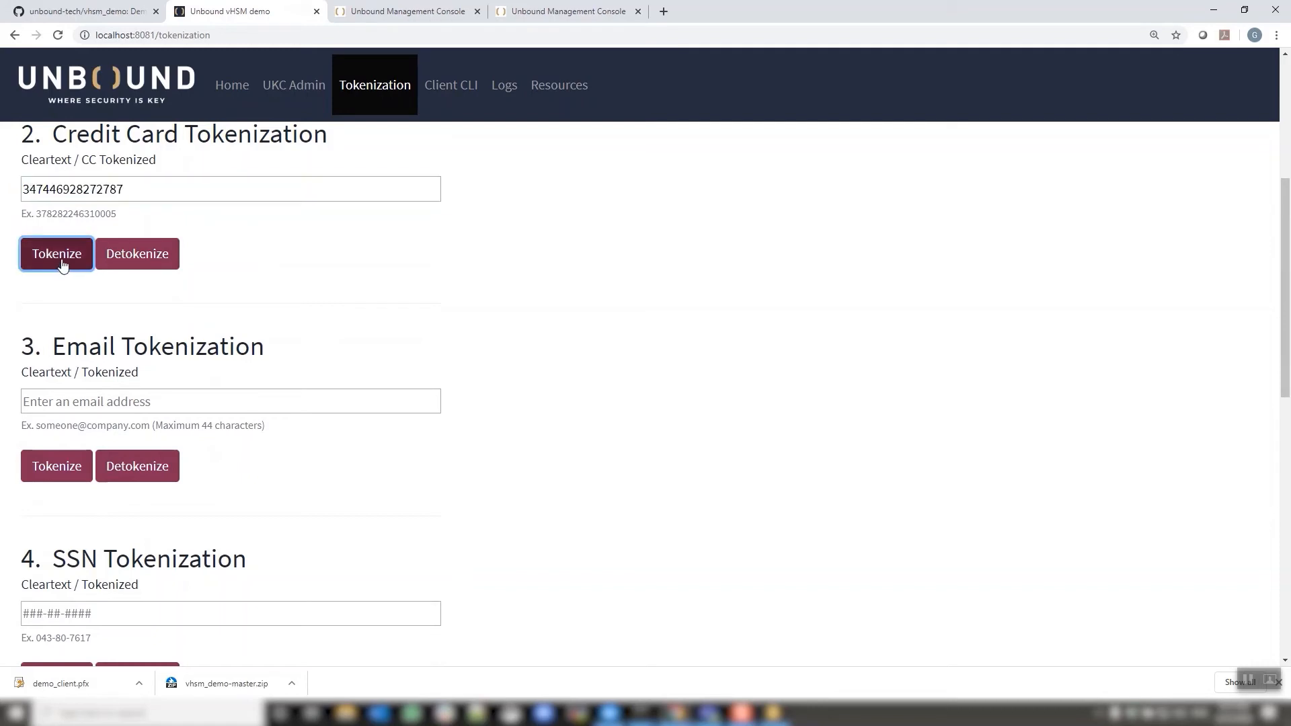
pyautogui.click(61, 267)
pyautogui.click(62, 265)
pyautogui.click(62, 264)
pyautogui.click(62, 265)
pyautogui.click(62, 265)
pyautogui.click(62, 265)
pyautogui.click(62, 265)
pyautogui.click(141, 260)
pyautogui.click(146, 260)
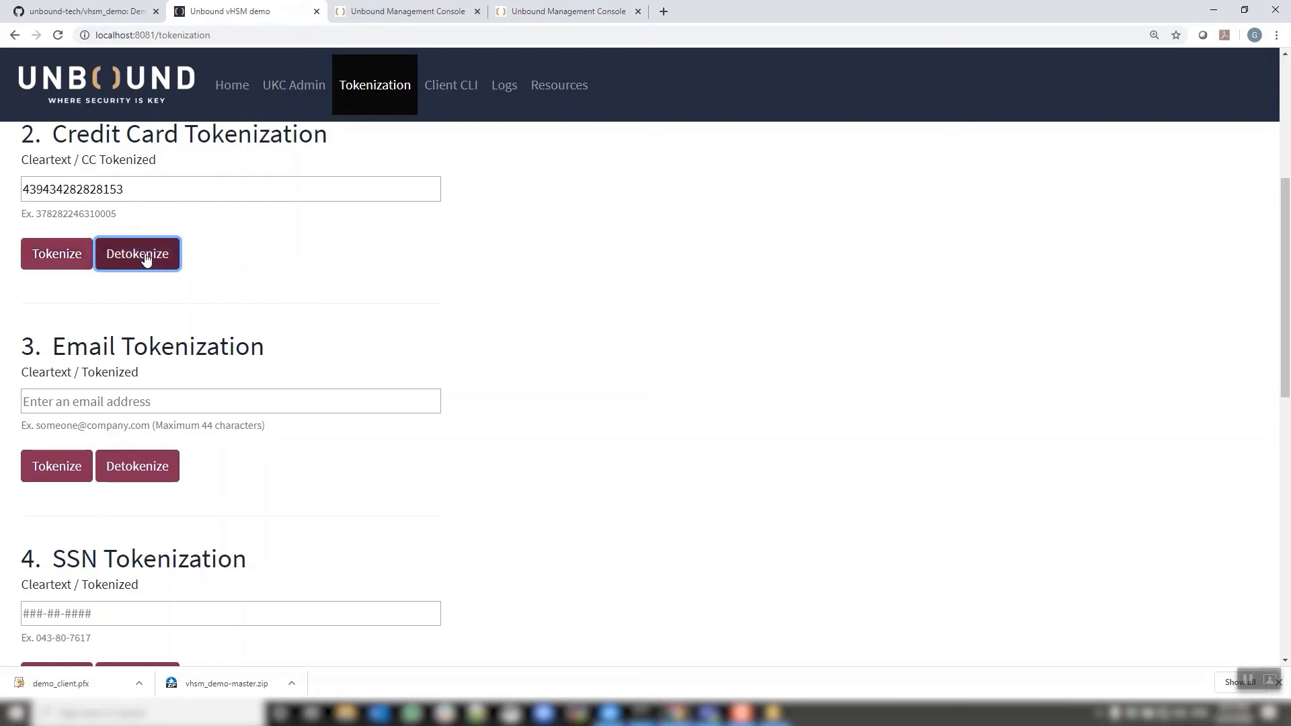
pyautogui.click(146, 258)
pyautogui.click(146, 259)
pyautogui.click(147, 259)
pyautogui.click(146, 259)
pyautogui.click(147, 259)
pyautogui.click(147, 259)
pyautogui.click(147, 258)
pyautogui.scroll(-1, 466, 297)
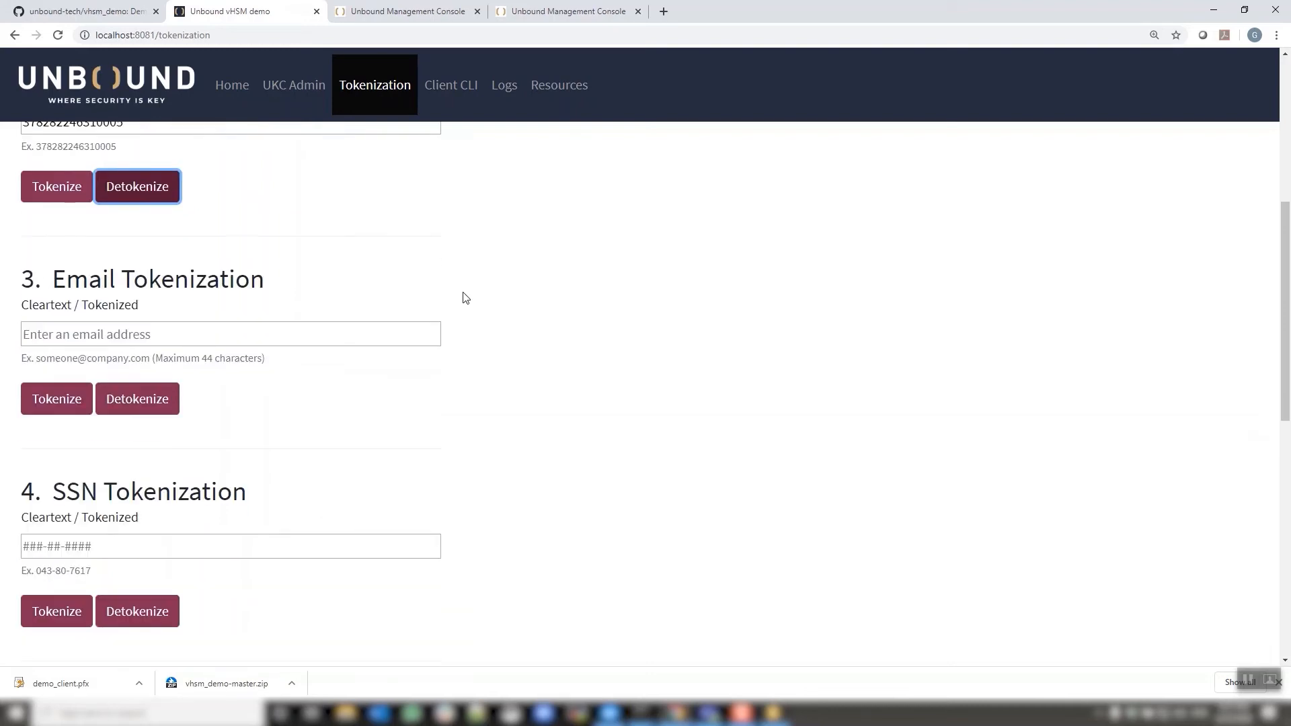
pyautogui.scroll(-2, 466, 297)
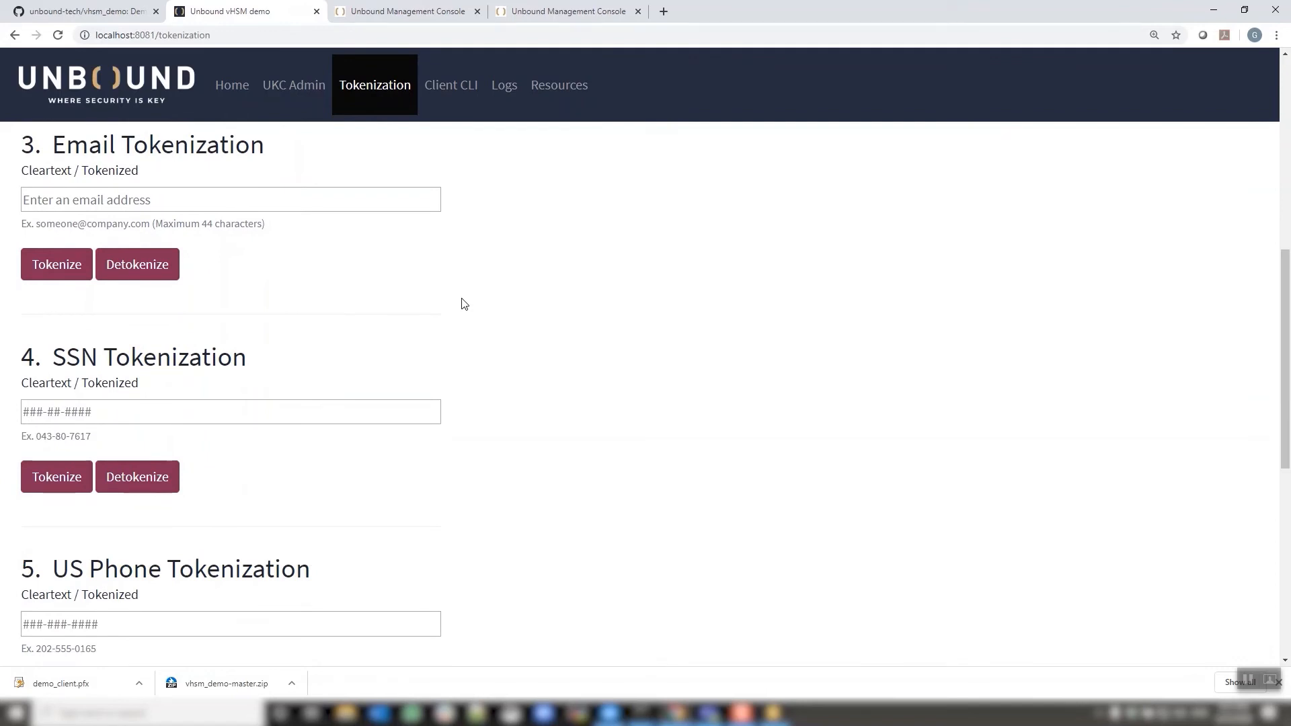
pyautogui.scroll(4, 576, 318)
pyautogui.scroll(2, 577, 318)
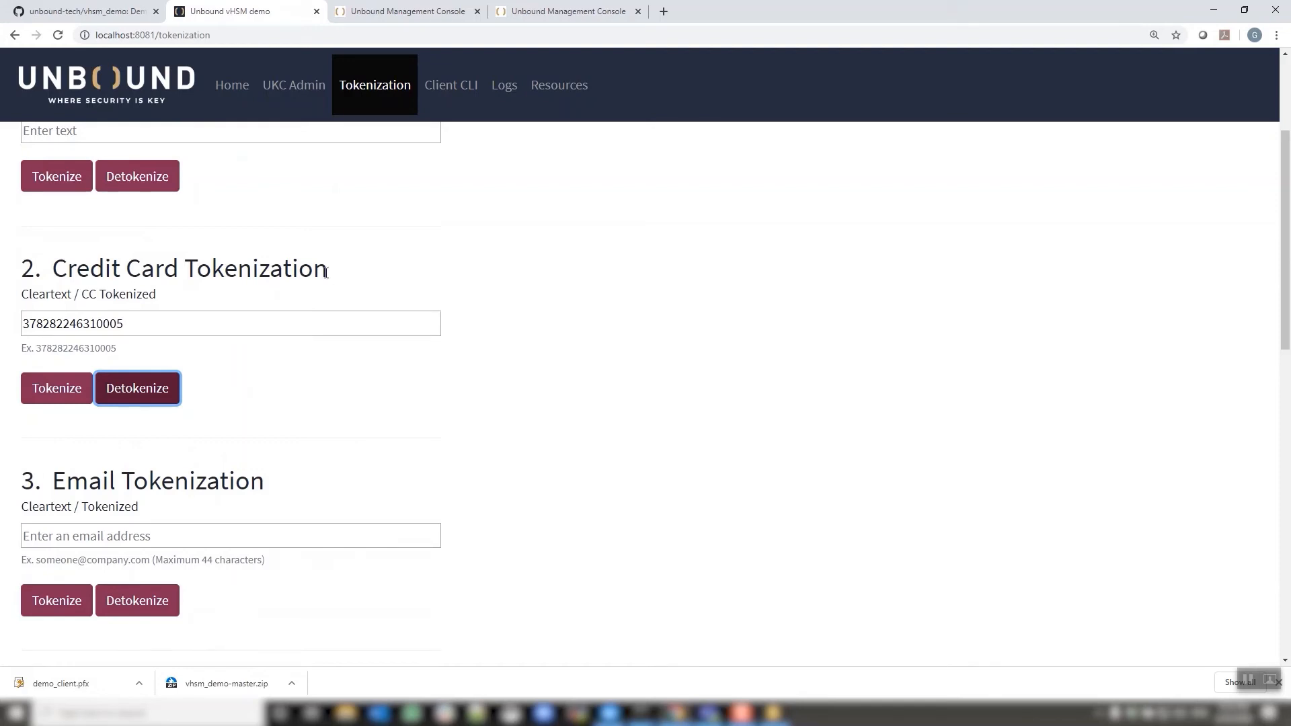
pyautogui.scroll(3, 326, 269)
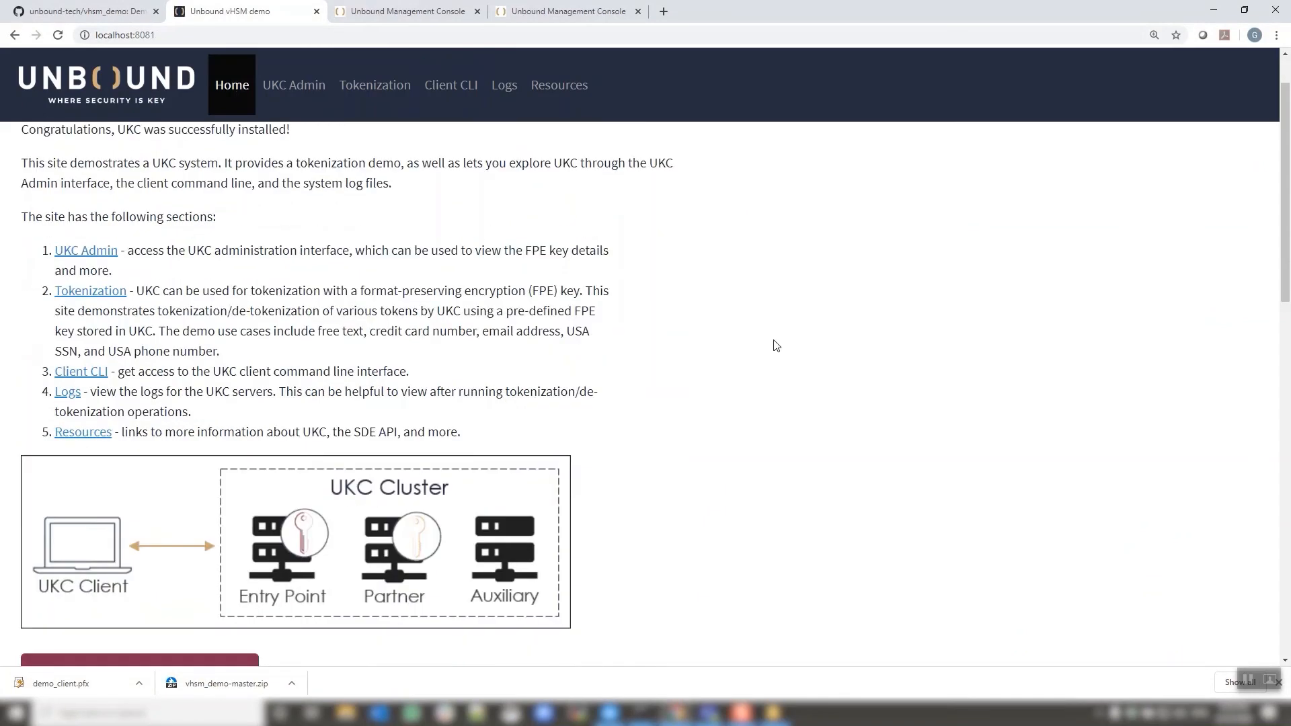
# Open the UKC System Logs page and zoom Chrome out from 125% to 110%
pyautogui.click(68, 392)
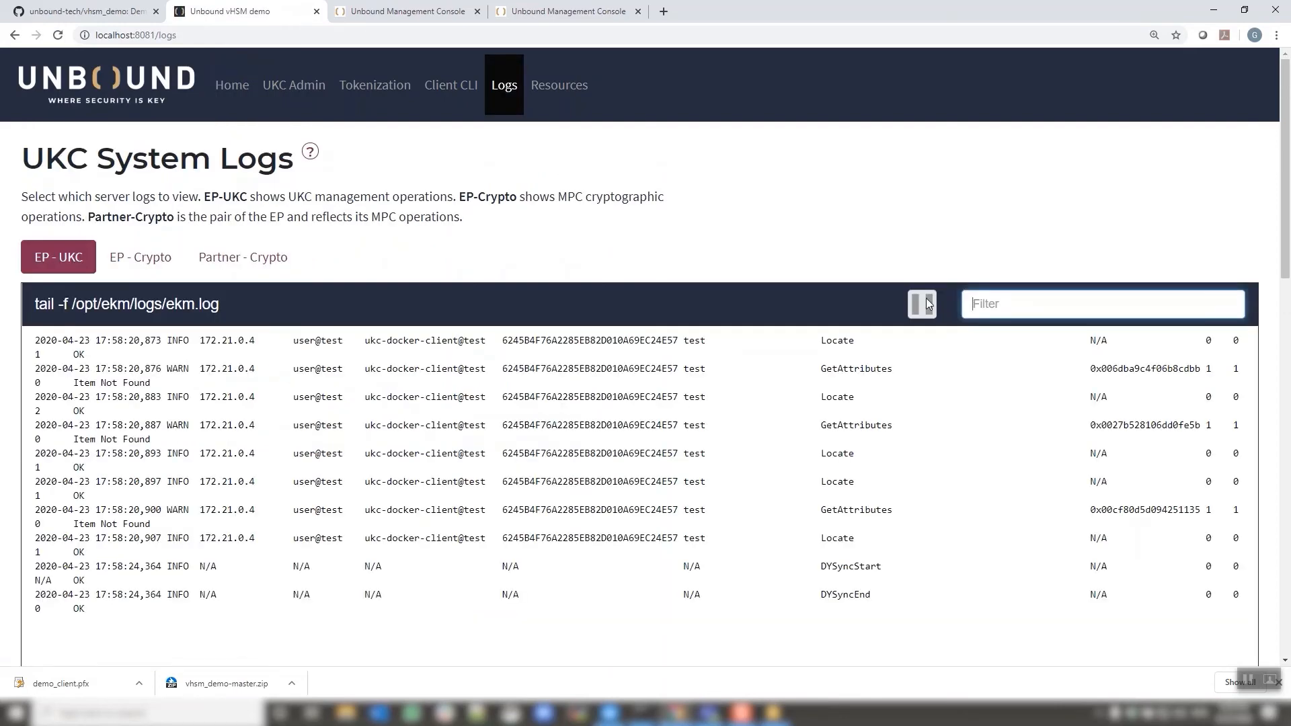
pyautogui.click(1277, 35)
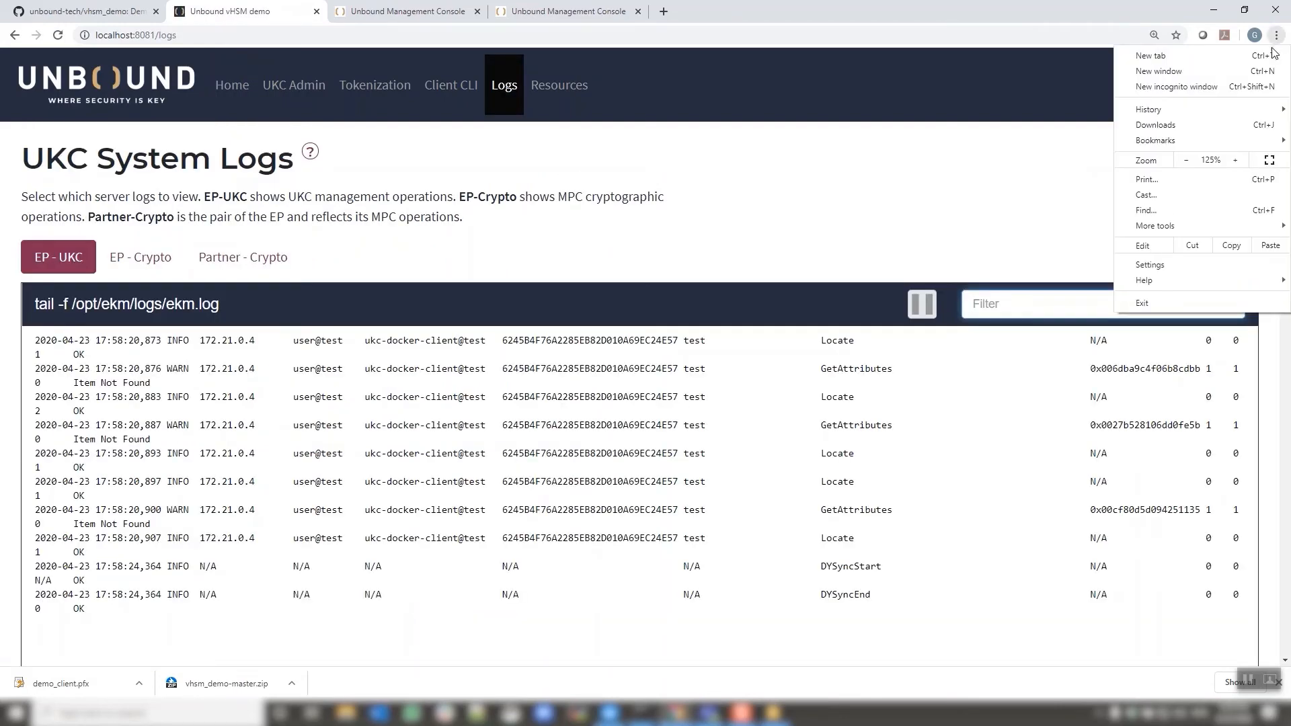
pyautogui.click(1187, 160)
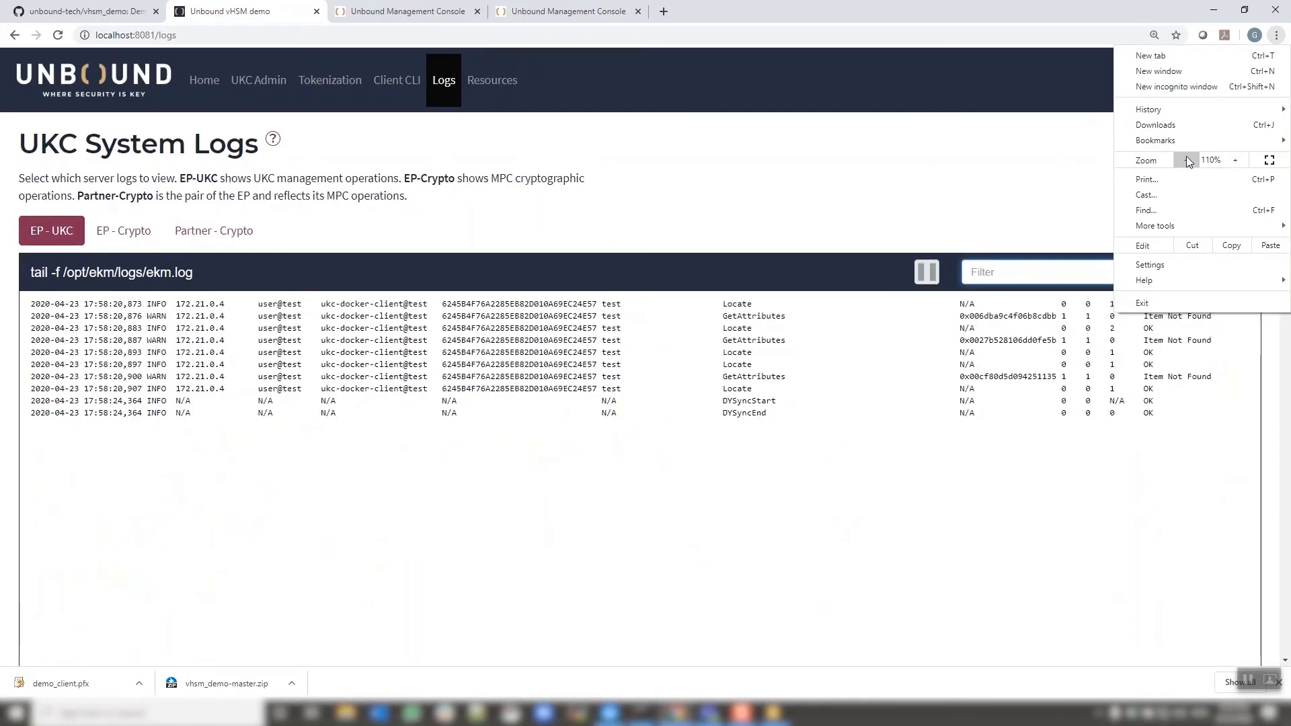
pyautogui.click(999, 159)
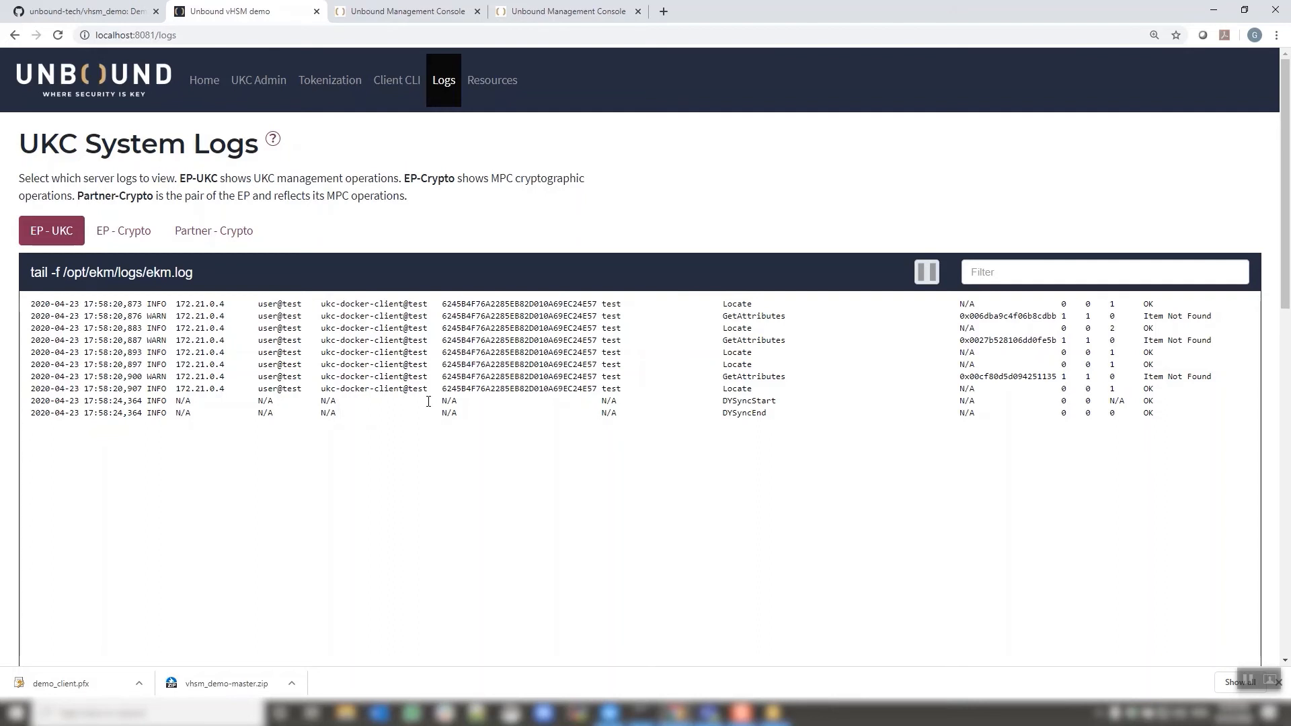
# Run 'ucl generate -t RSA -n demo2' in the ukc-client command prompt
pyautogui.moveTo(642, 714)
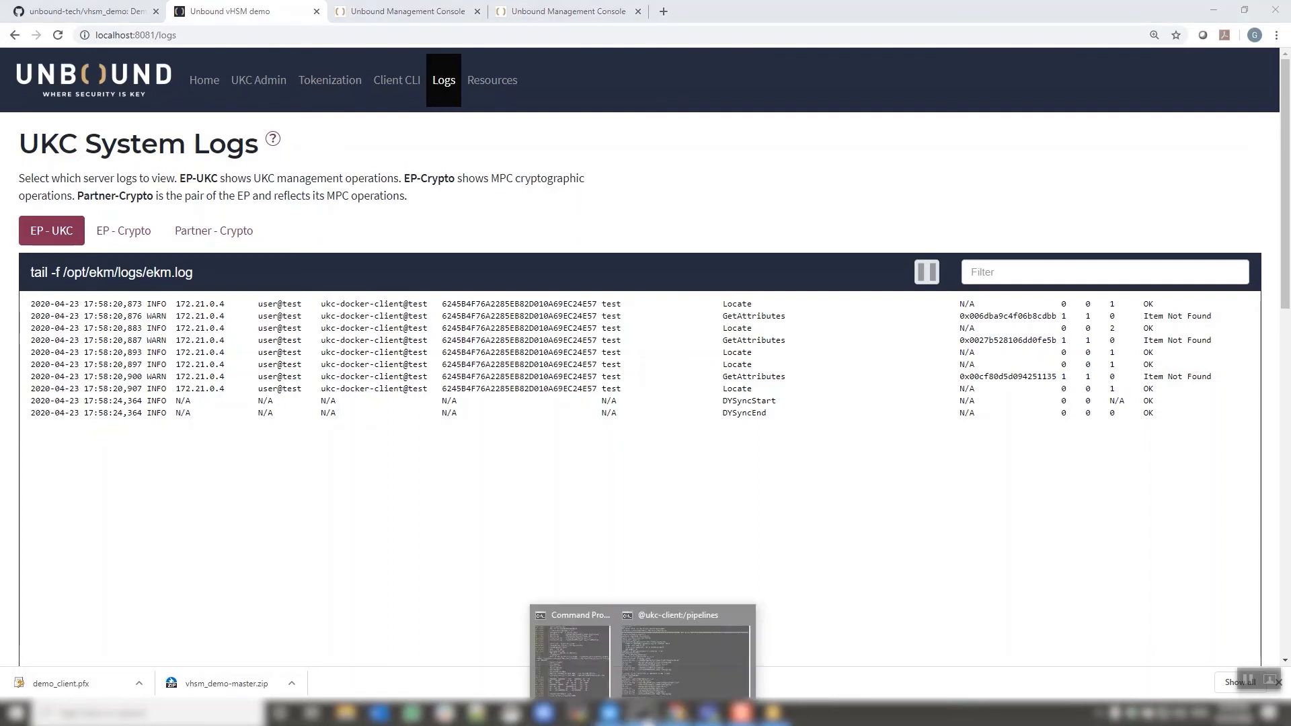
pyautogui.click(656, 680)
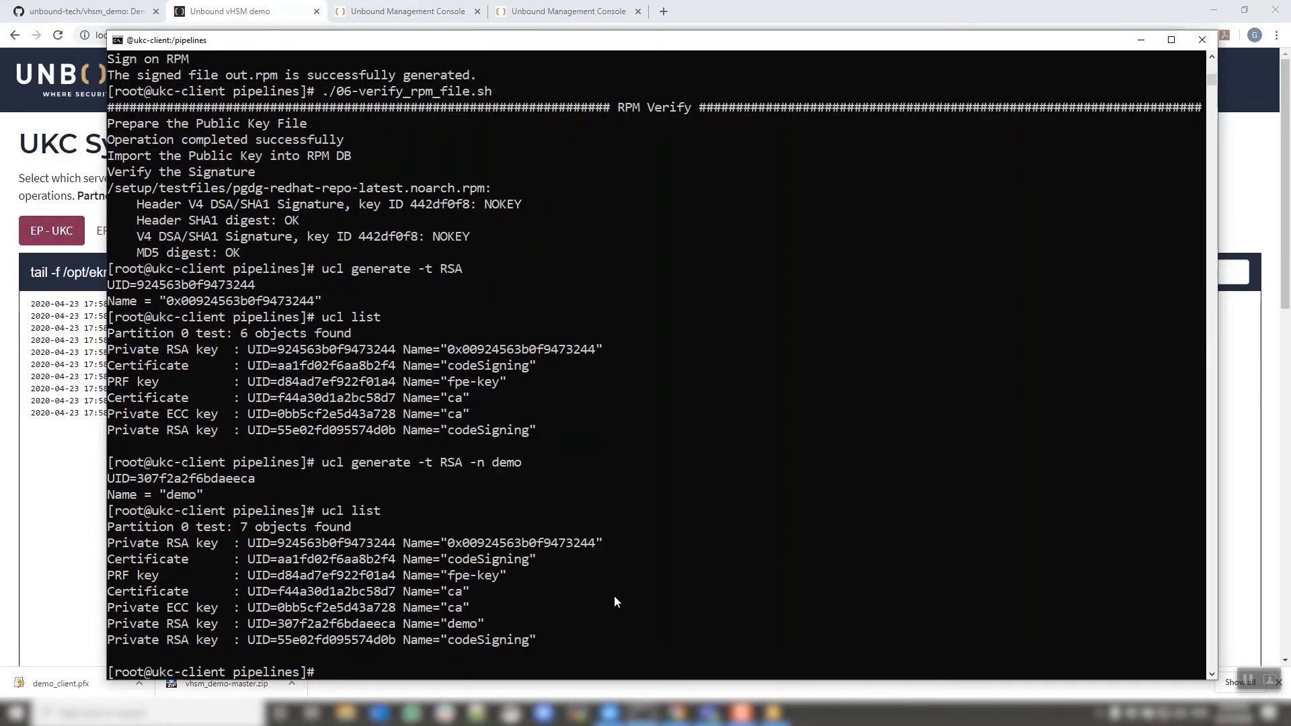
pyautogui.write('ucl generate -')
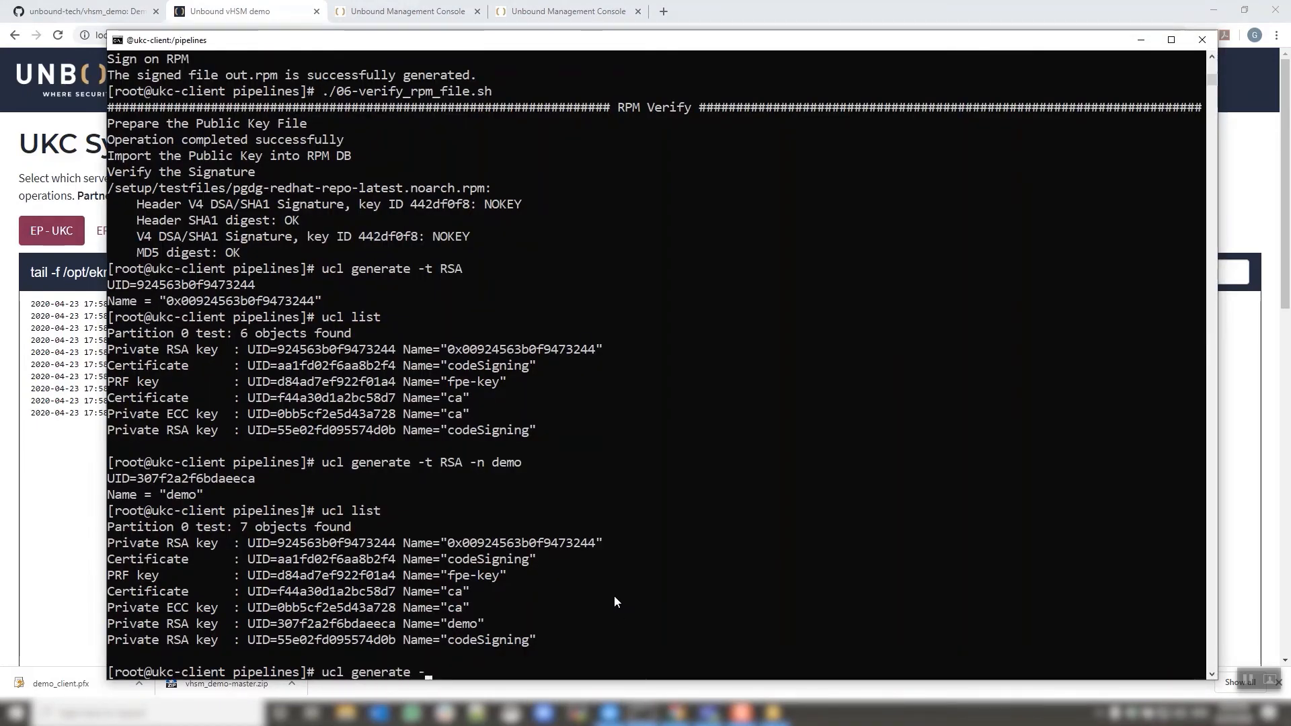
pyautogui.write('t RSAdemo2')
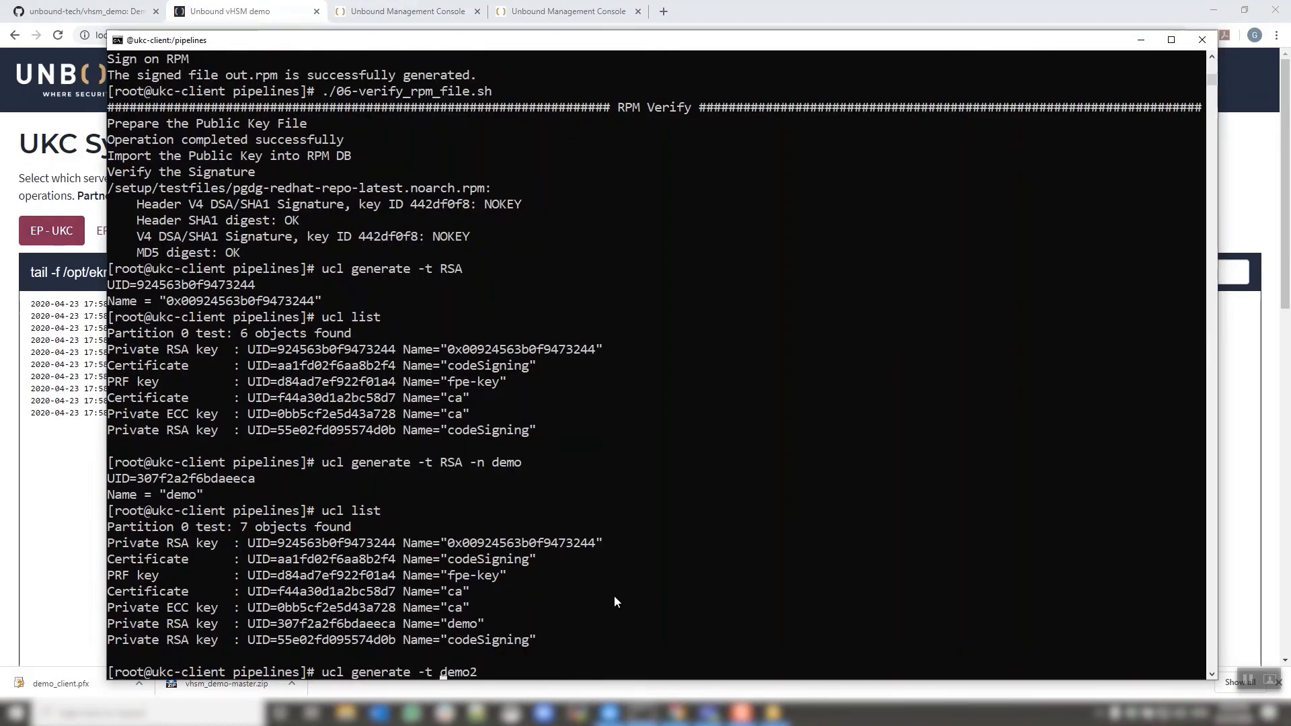
pyautogui.press('Left')
pyautogui.press('Left')
pyautogui.press('Left')
pyautogui.press('Left')
pyautogui.press('Left')
pyautogui.write('RSA -n')
pyautogui.press('Right')
pyautogui.press('Right')
pyautogui.press('Right')
pyautogui.press('Right')
pyautogui.press('Right')
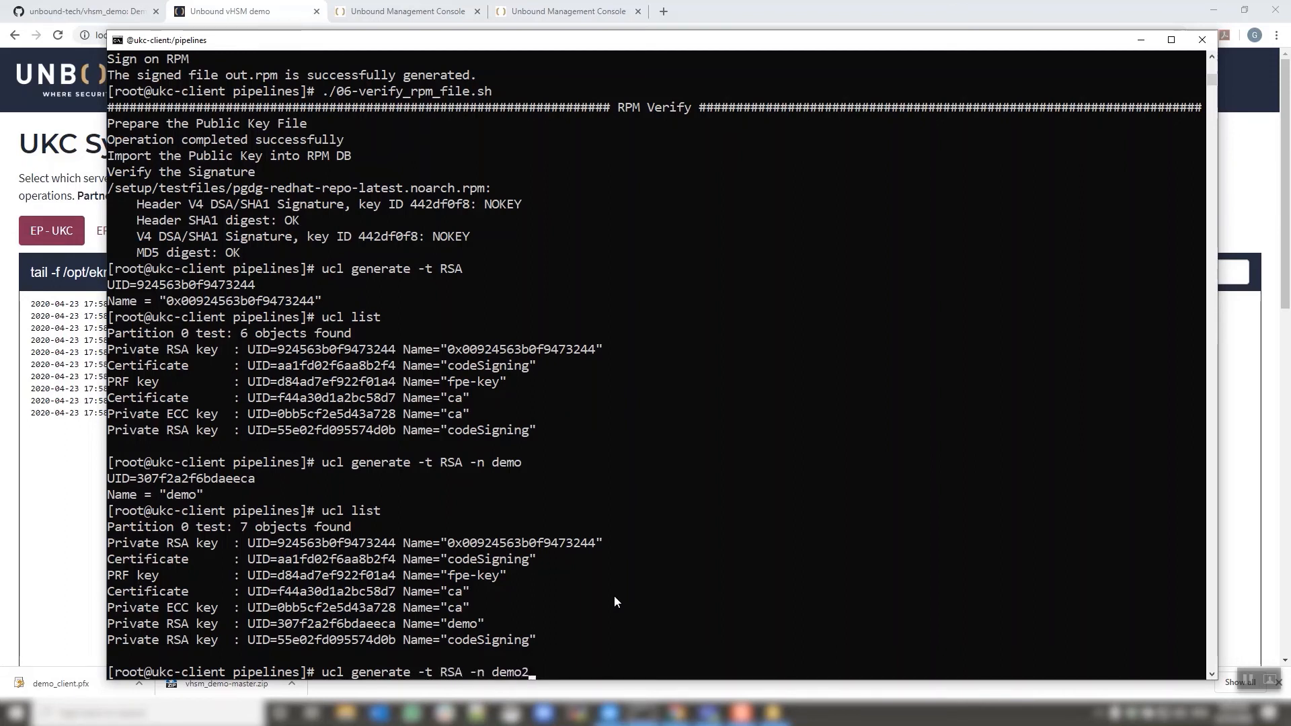
pyautogui.press('Return')
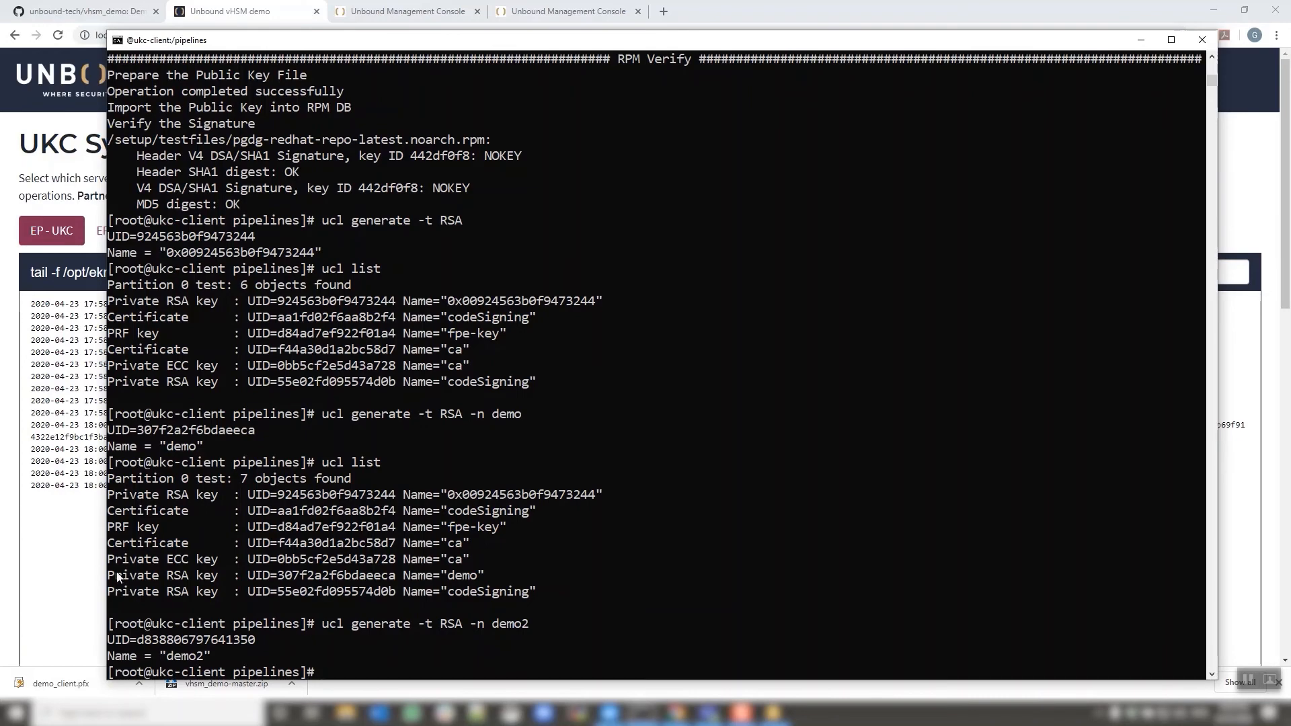
# Mark the demo2 Connect, DyLogin, CreateKeyPair and GetAttributes log rows pink
pyautogui.hotkey('alt', 'Tab')
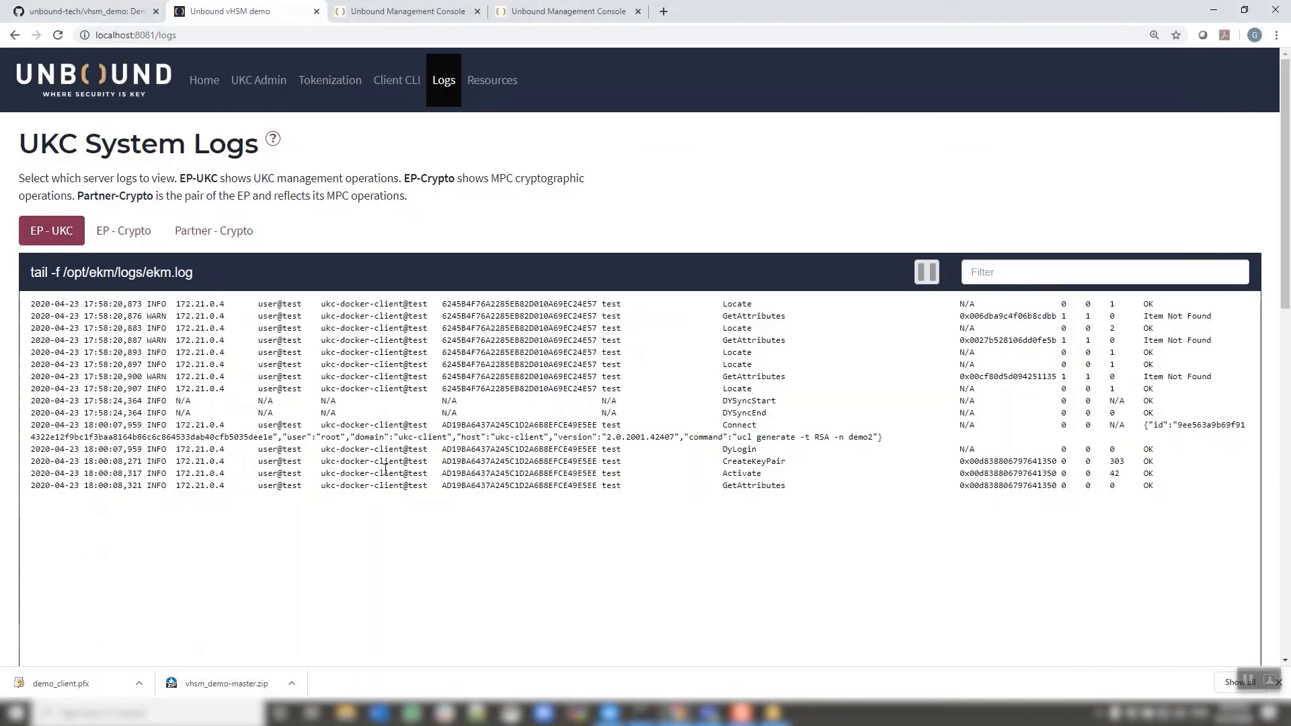
pyautogui.moveTo(737, 438); pyautogui.dragTo(872, 435)
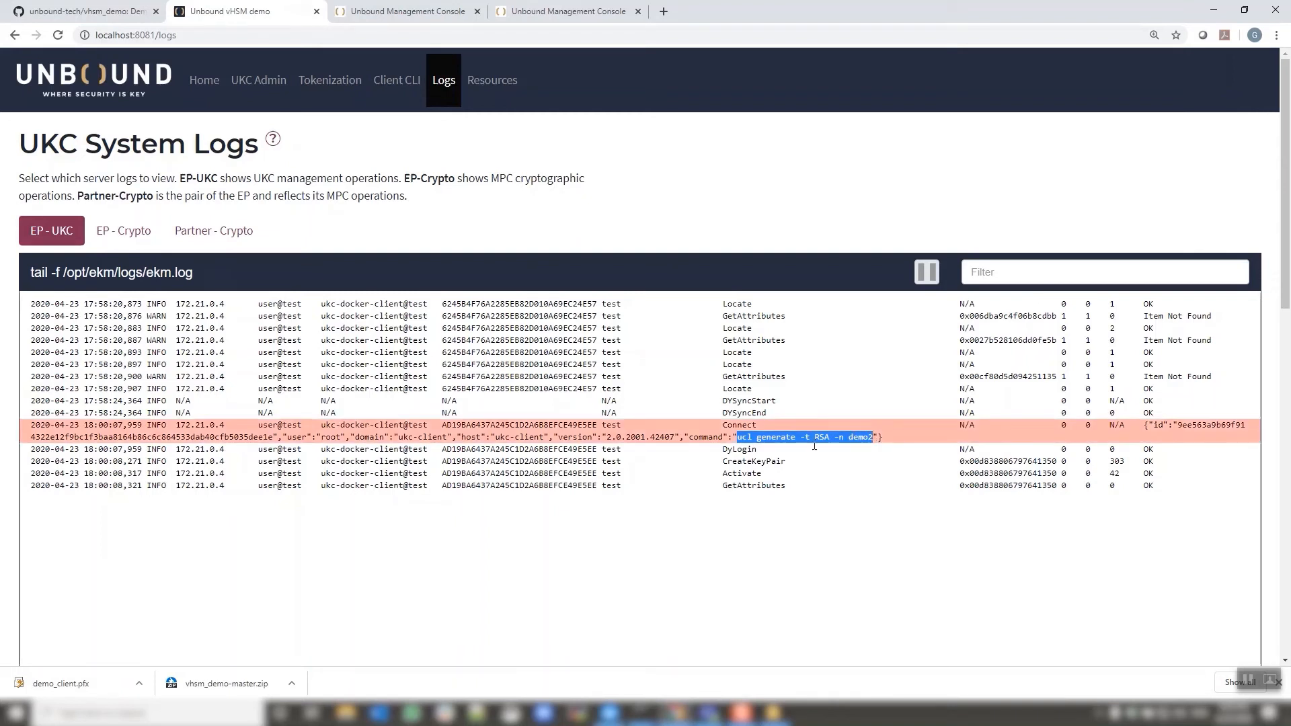
pyautogui.click(708, 474)
pyautogui.click(733, 451)
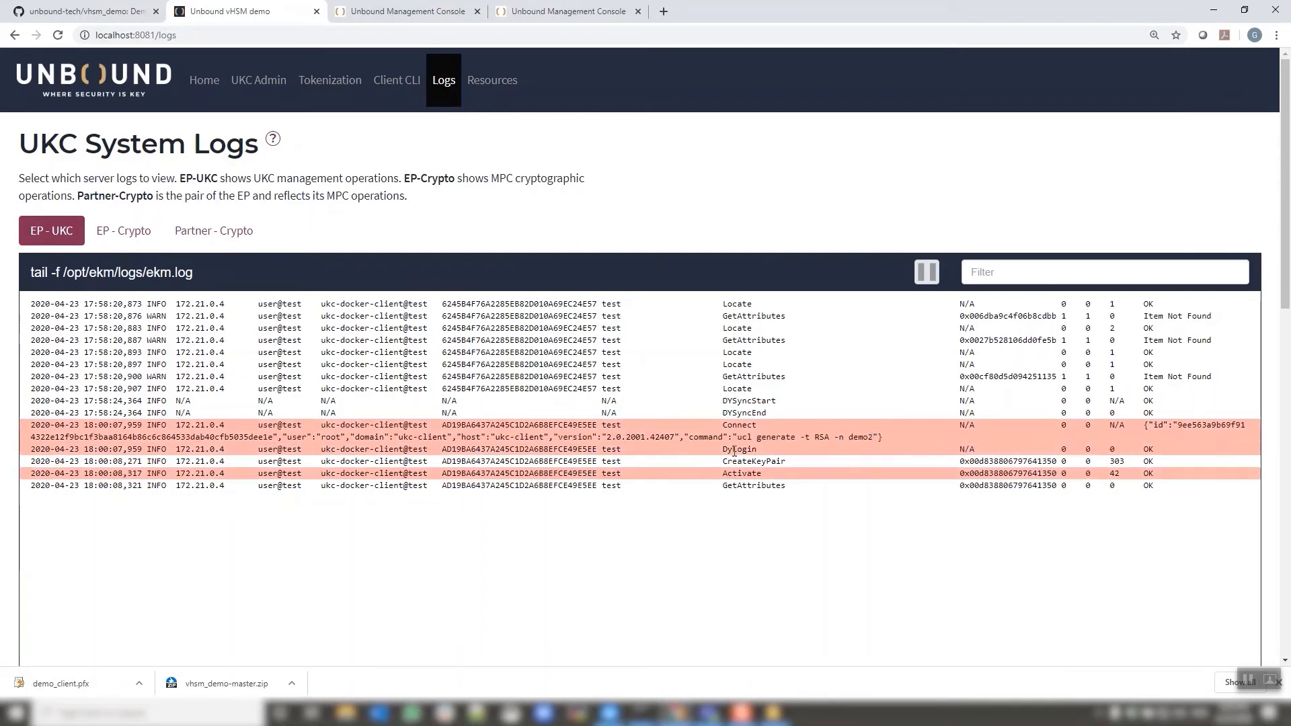
pyautogui.click(735, 458)
pyautogui.click(734, 473)
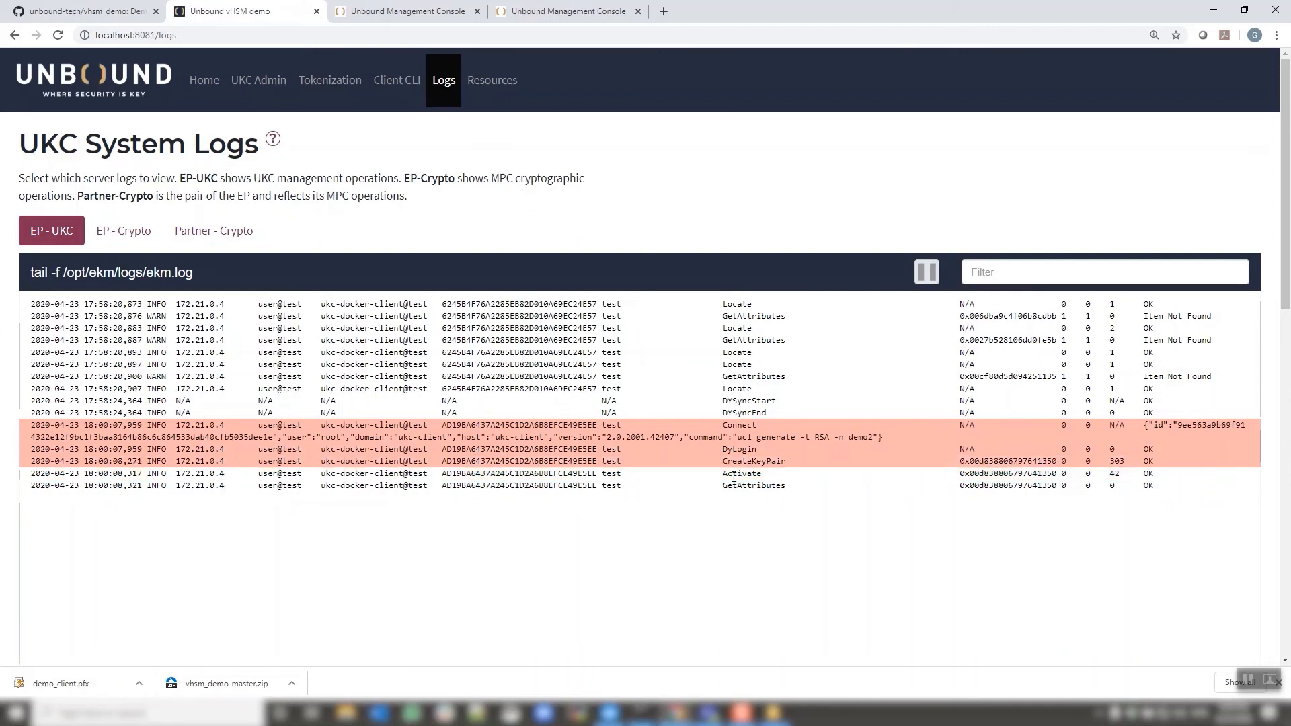
pyautogui.click(735, 487)
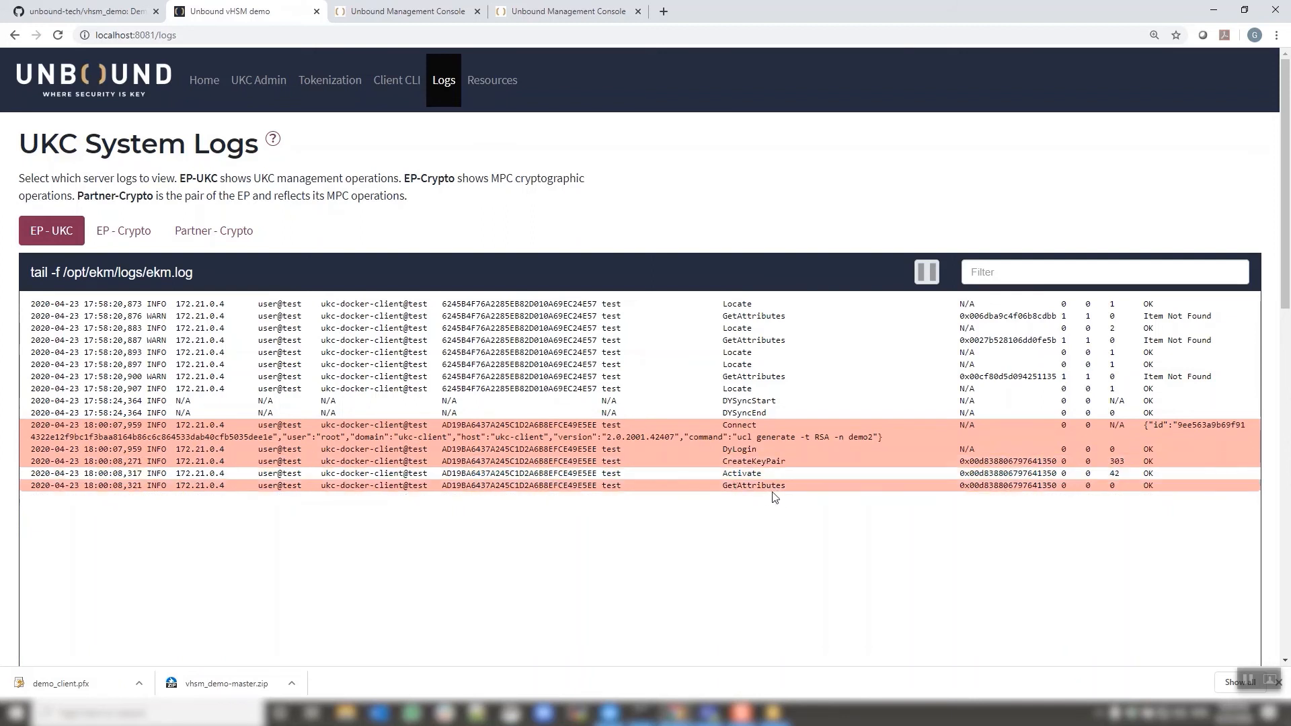
pyautogui.click(642, 713)
pyautogui.click(684, 655)
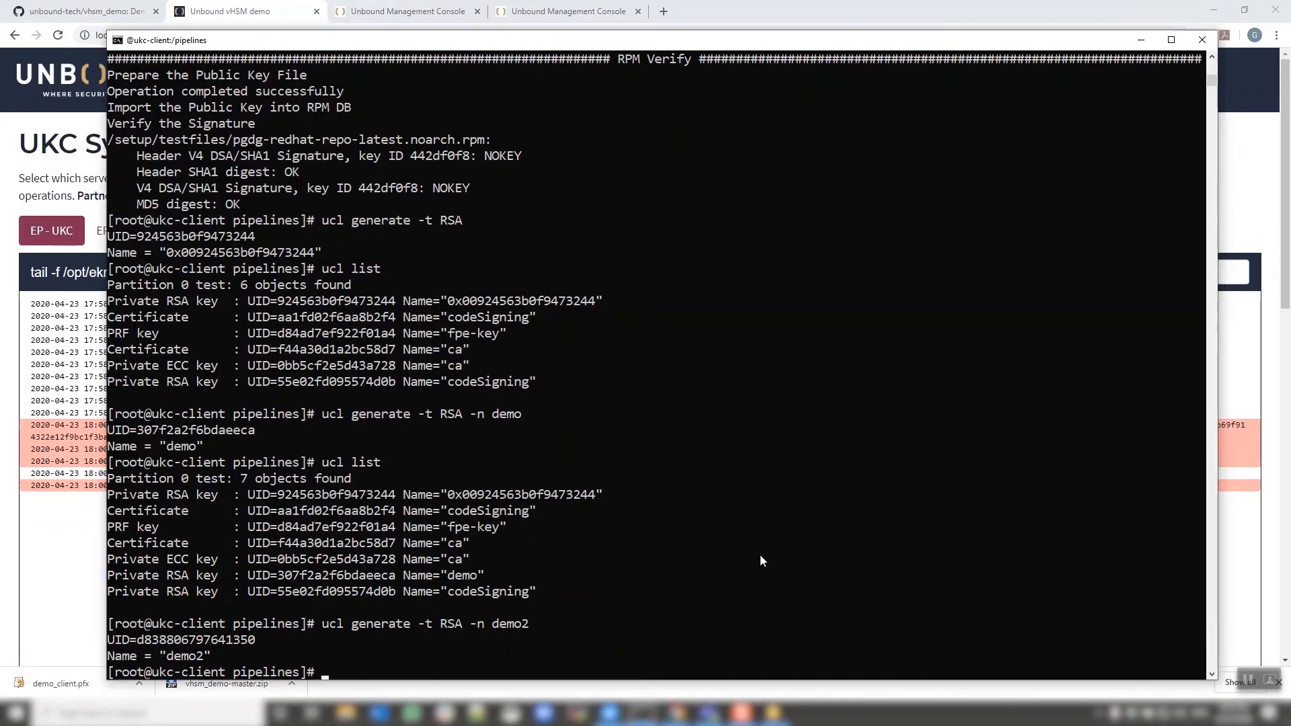
# List the pipelines folder with 'll' and sign the JAR with './03-sign_jar_file.sh'
pyautogui.write('ll')
pyautogui.press('Return')
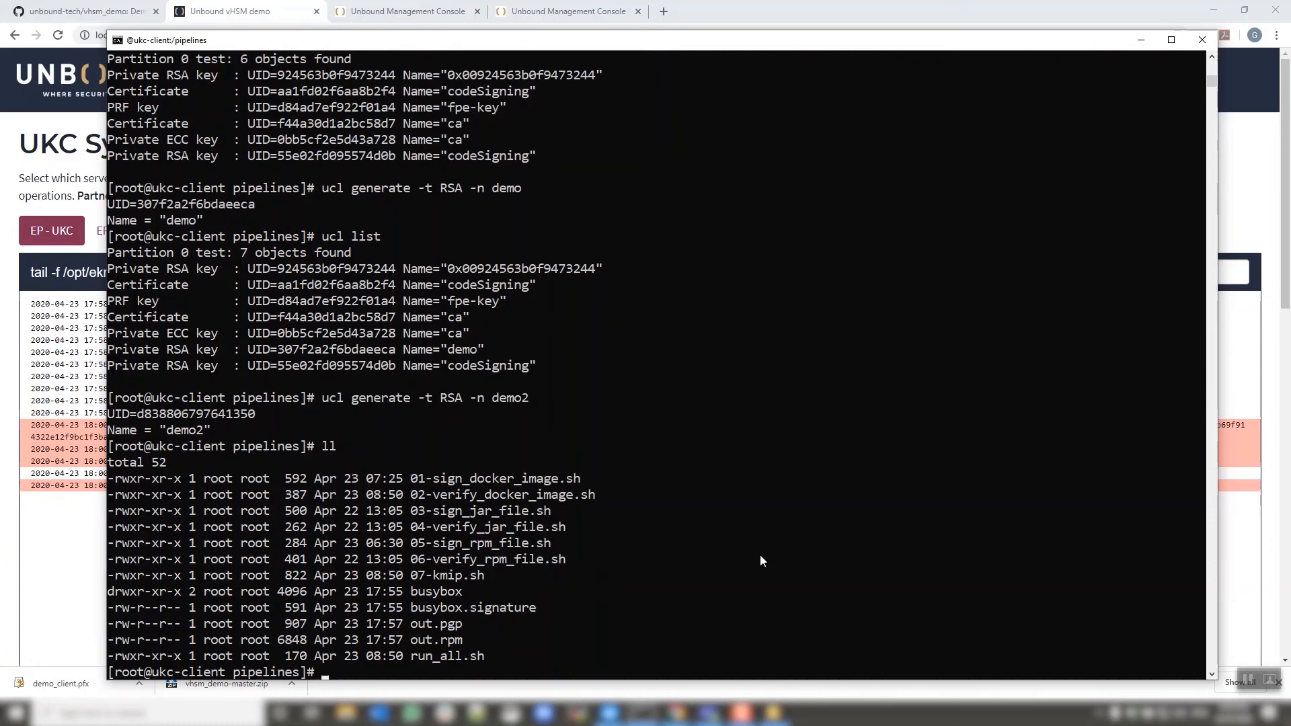
pyautogui.write('./03-sign_jar_file.sh')
pyautogui.press('Return')
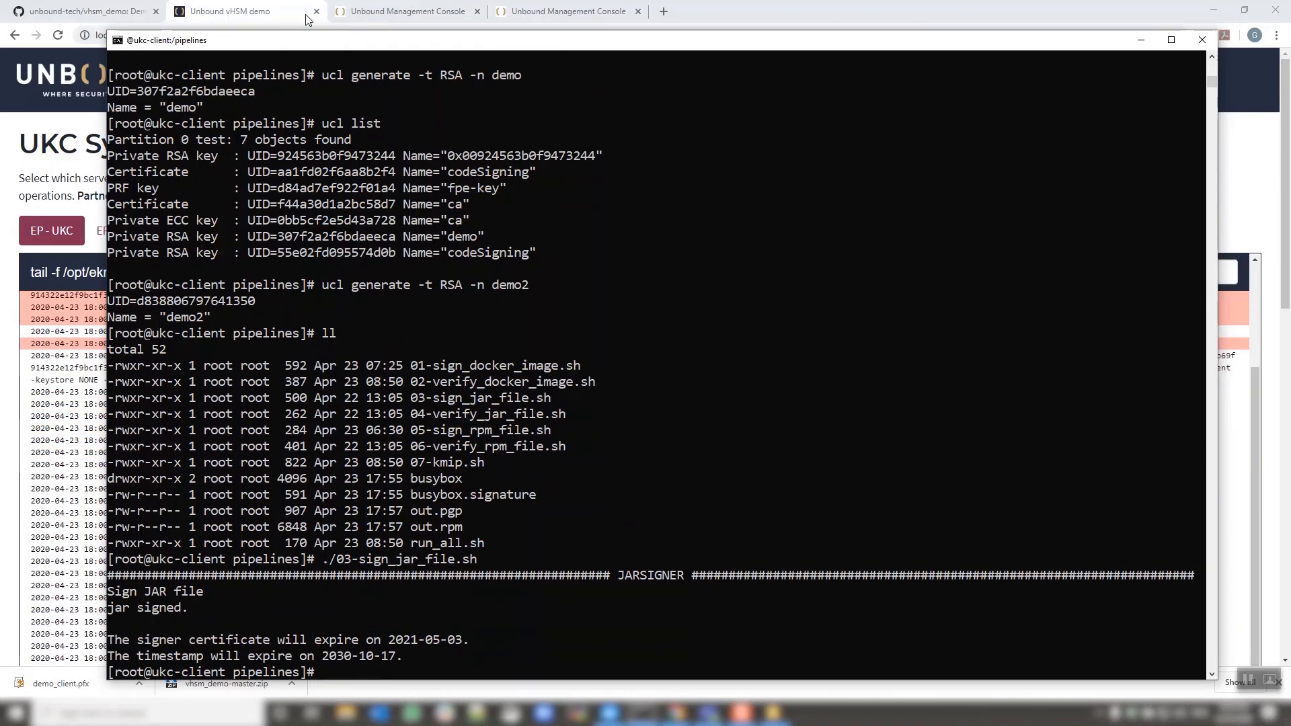
pyautogui.click(282, 19)
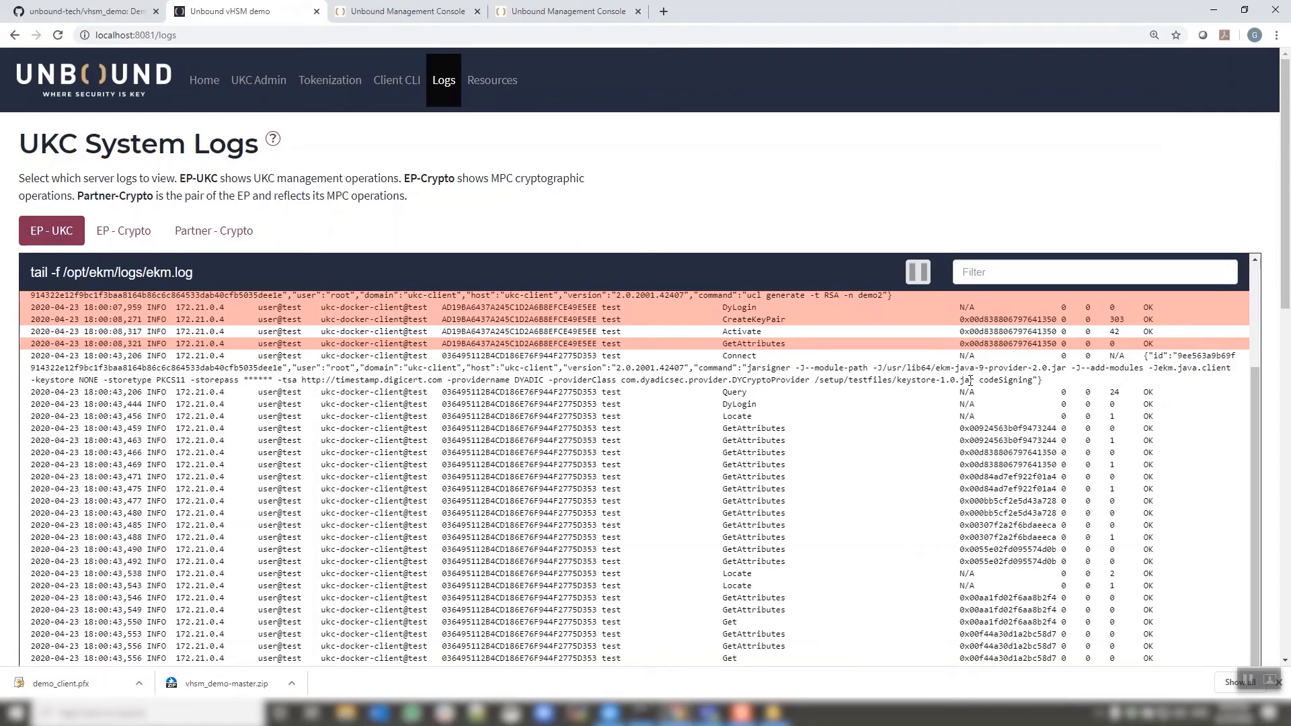
# Highlight the signed keystore JAR path and the final Sign entry in the log
pyautogui.moveTo(974, 382); pyautogui.dragTo(815, 380)
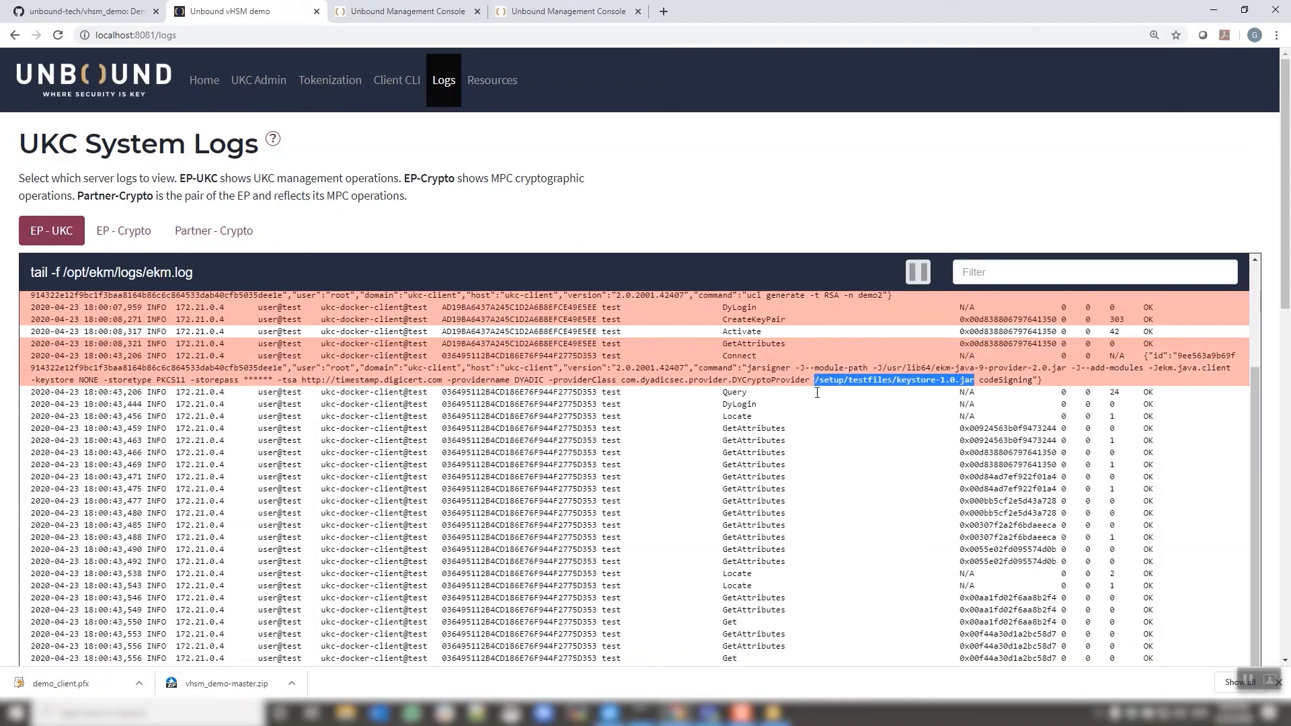
pyautogui.click(1011, 379)
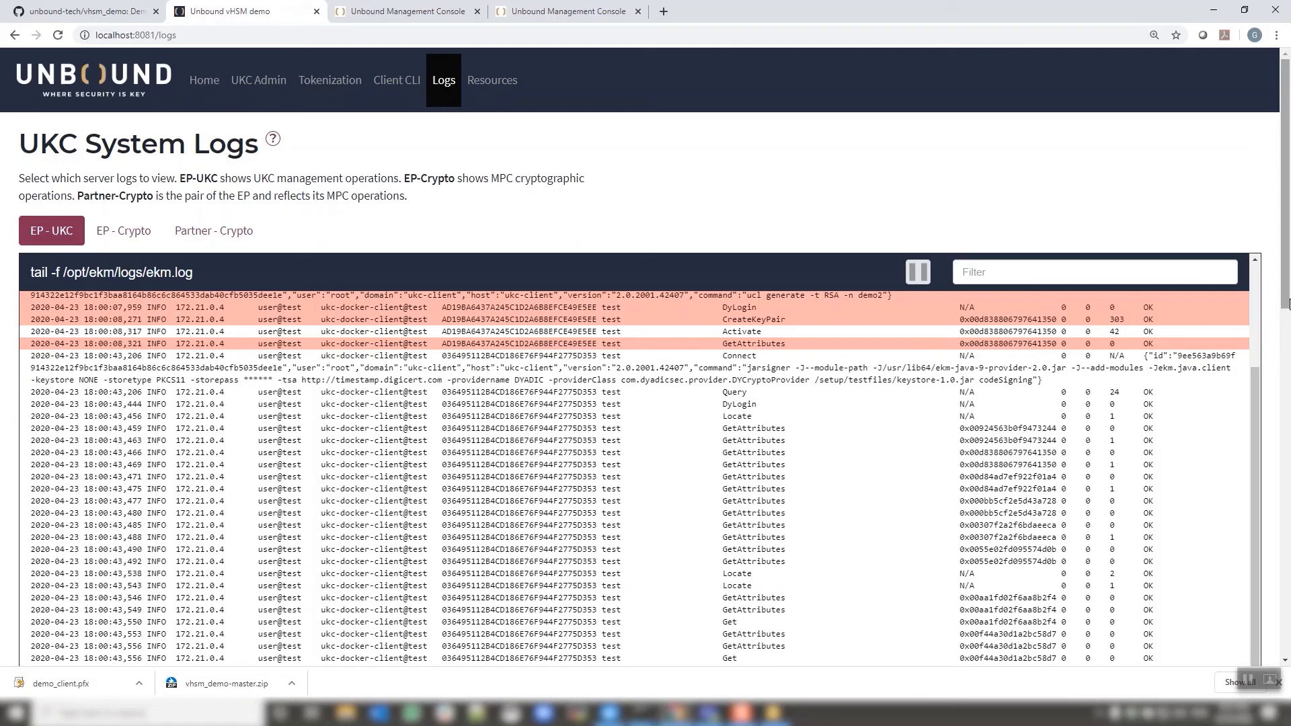
pyautogui.scroll(-1, 739, 330)
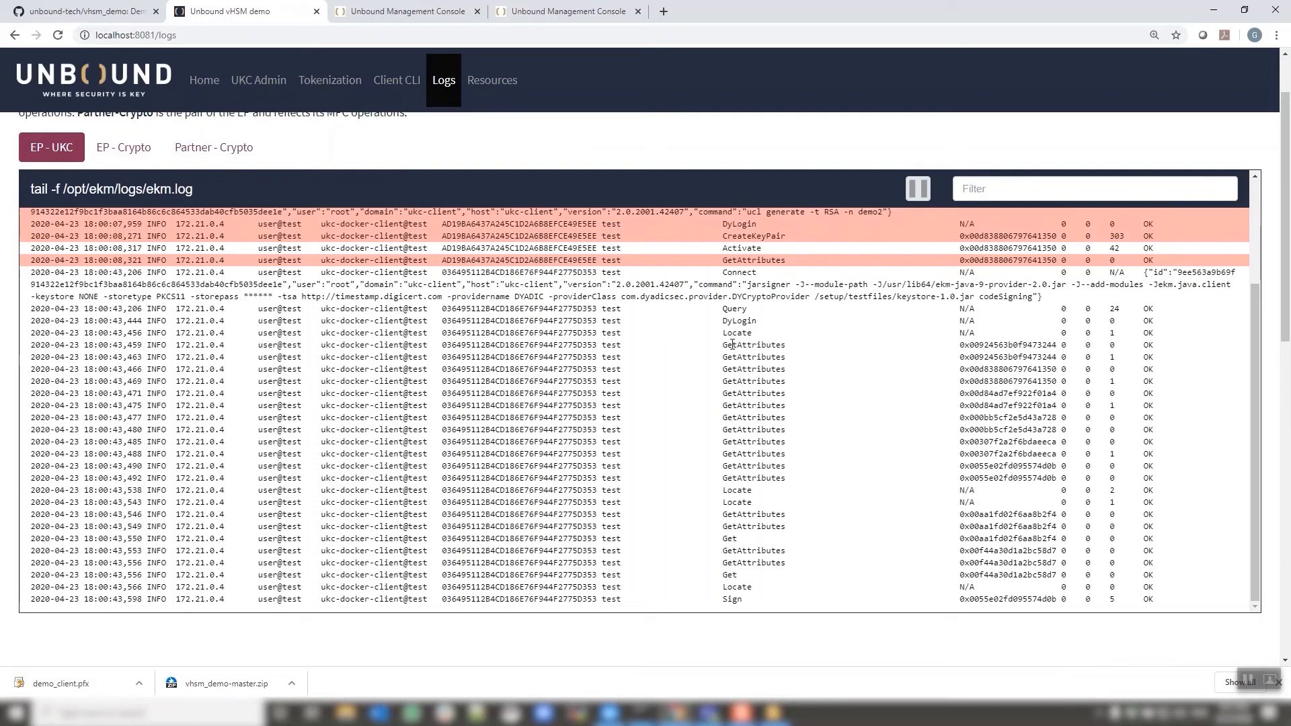
pyautogui.click(735, 598)
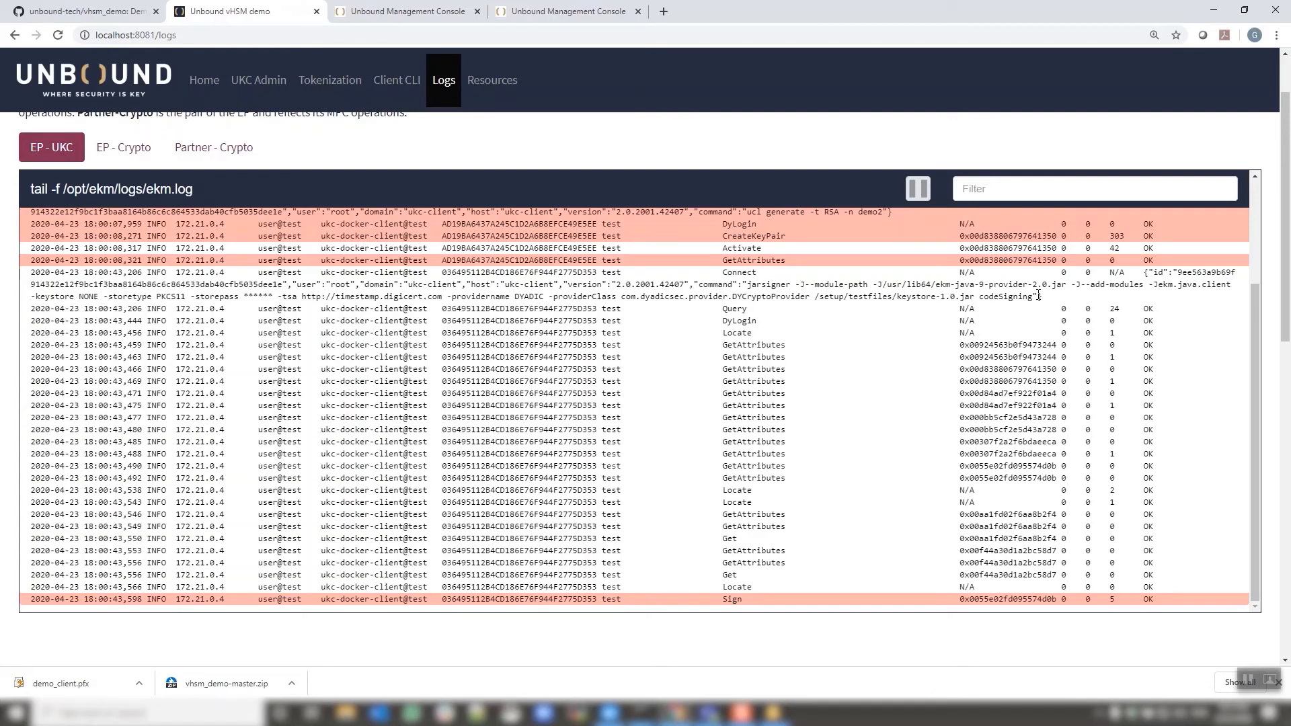
# Show the EP-Crypto log of RSA GENERATE, REFRESH and SIGN operations
pyautogui.scroll(1, 965, 296)
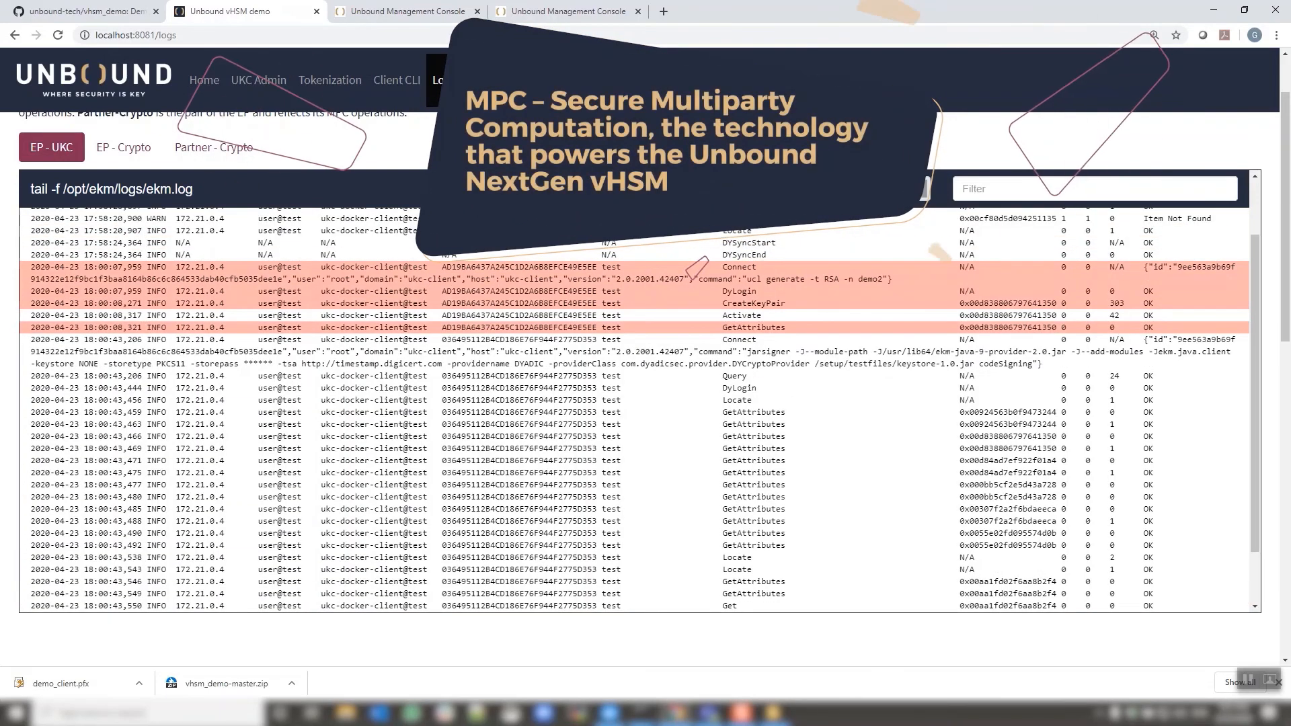
pyautogui.scroll(1, 966, 296)
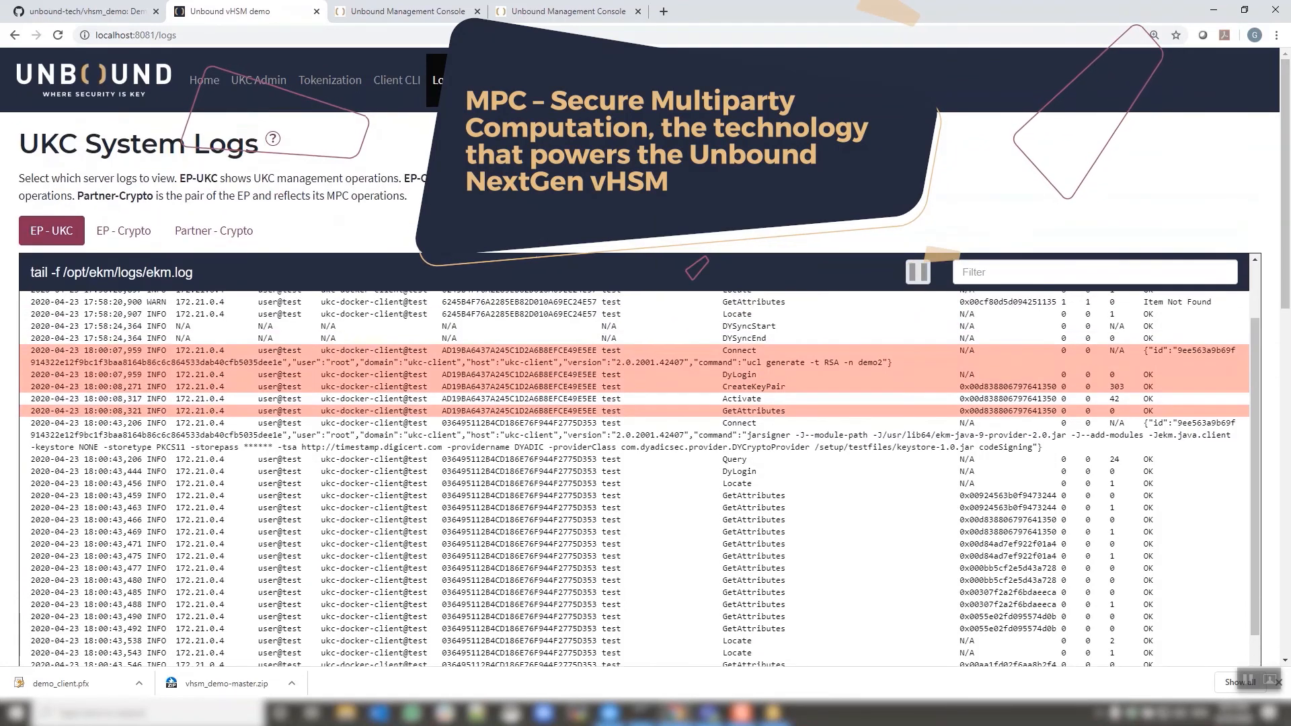
pyautogui.click(134, 233)
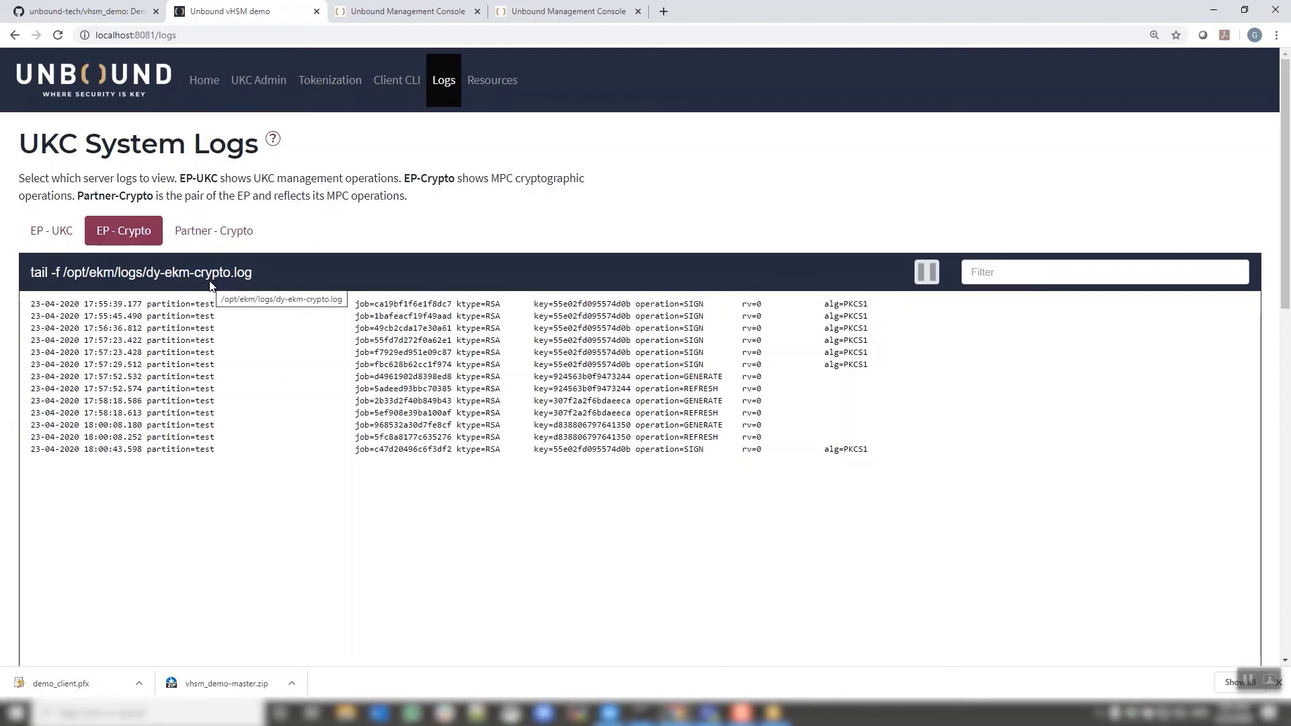
pyautogui.click(230, 234)
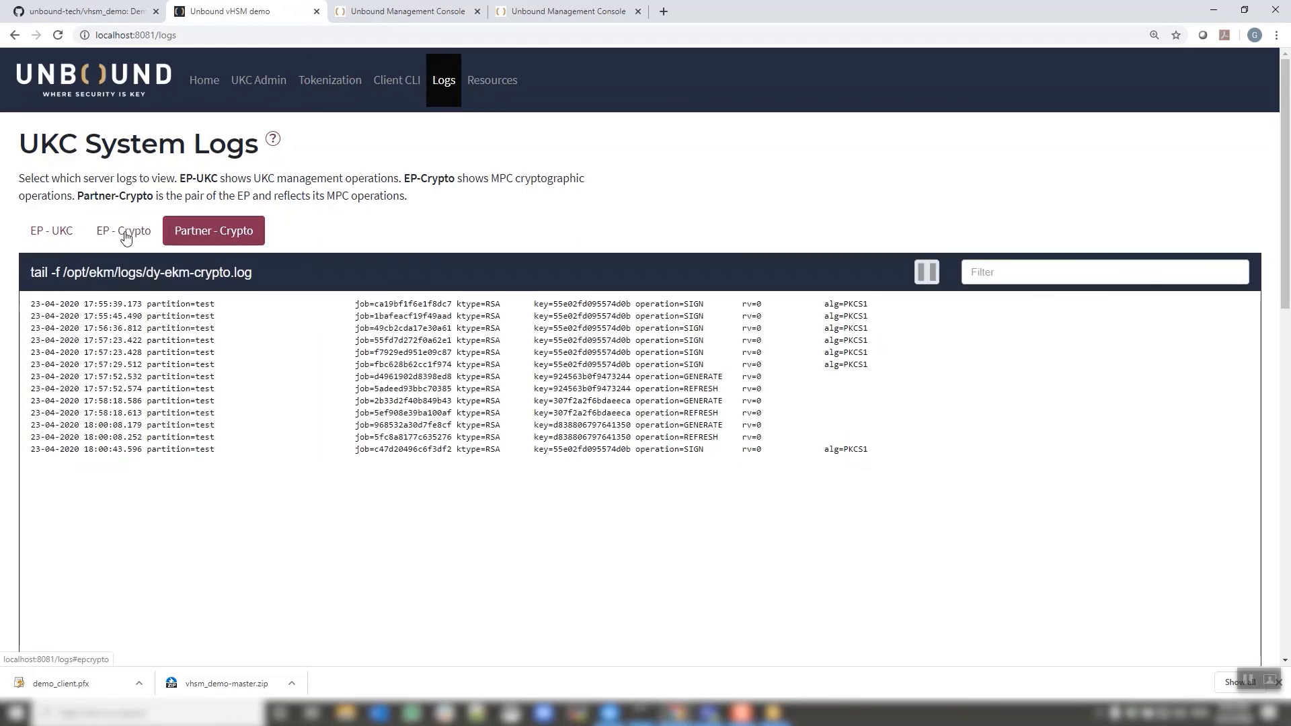
pyautogui.click(125, 237)
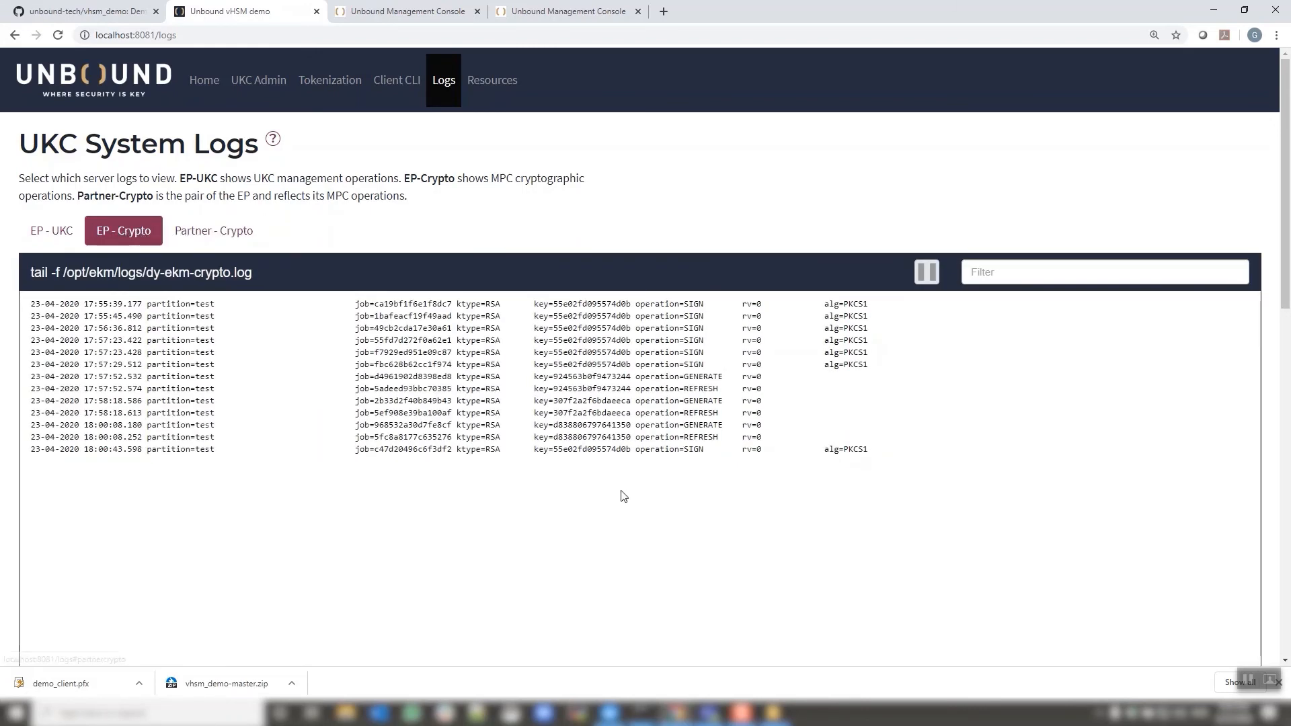
pyautogui.moveTo(682, 451); pyautogui.dragTo(679, 450)
pyautogui.click(192, 234)
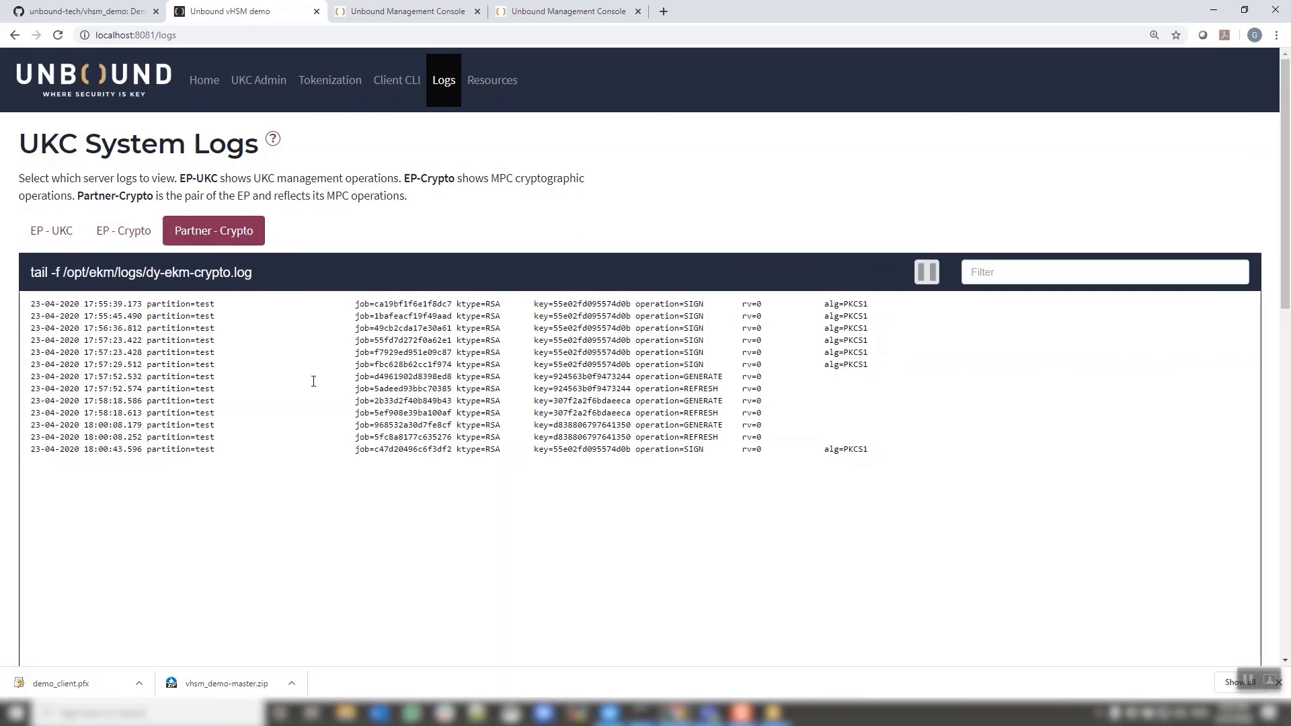
pyautogui.click(127, 232)
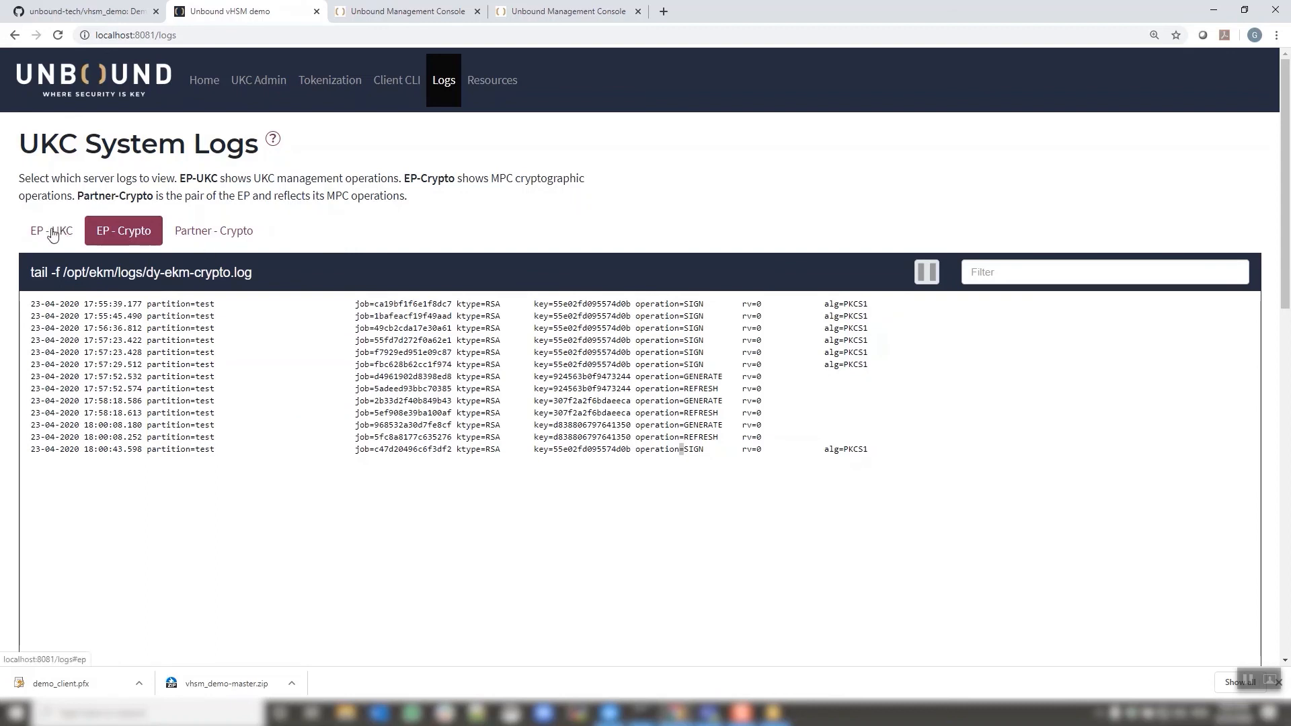
# Log in to the management console on the test partition with the account password
pyautogui.click(427, 19)
pyautogui.write('s')
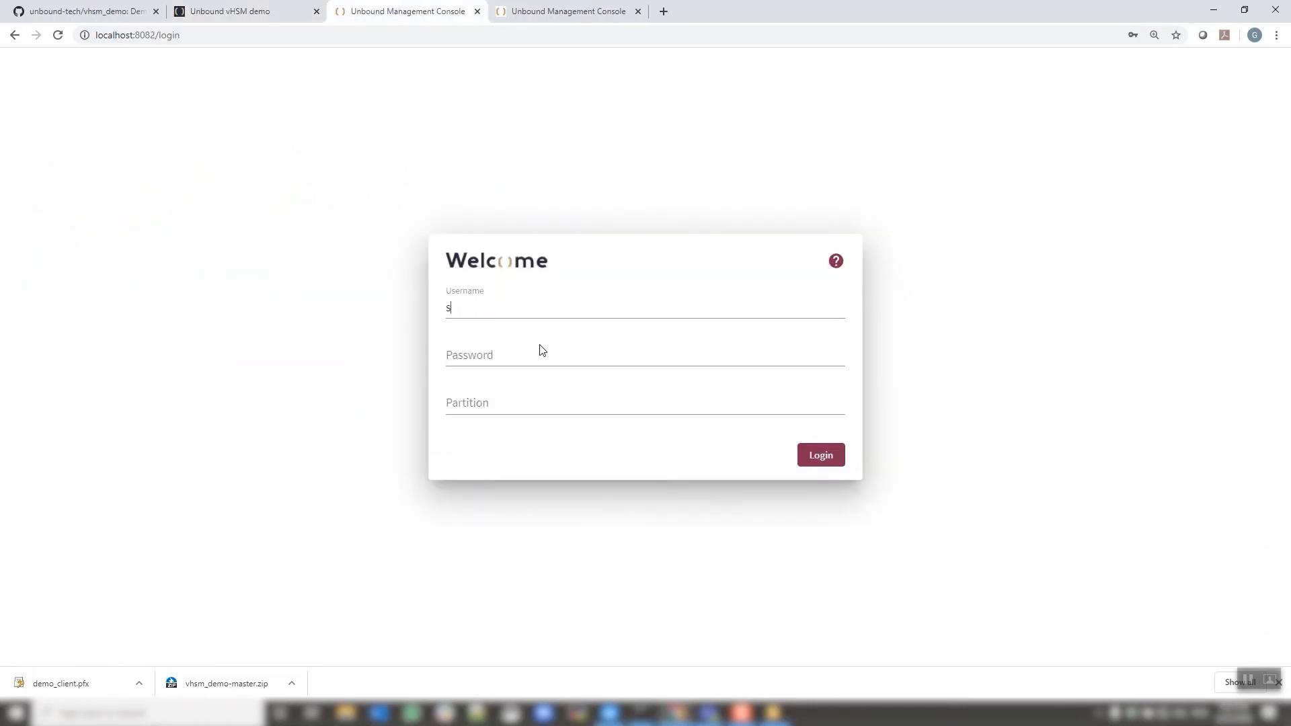
pyautogui.write('Pa')
pyautogui.press('Tab')
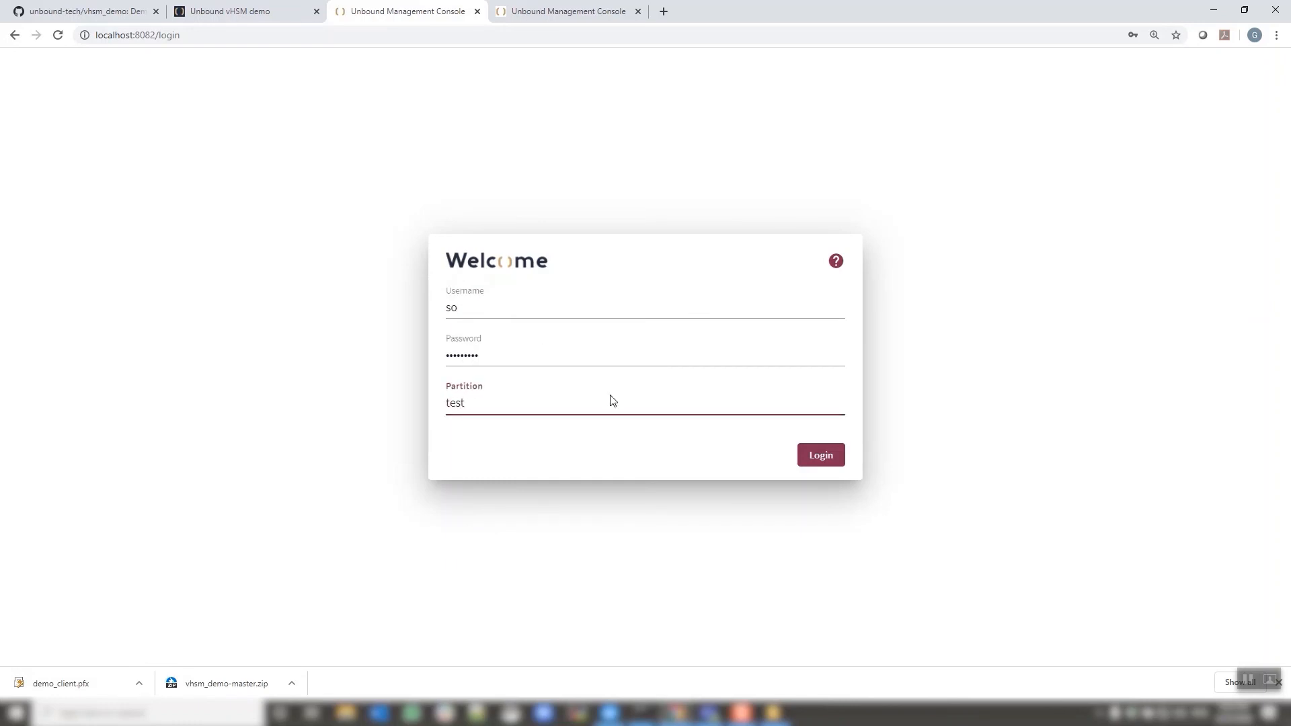
pyautogui.click(813, 455)
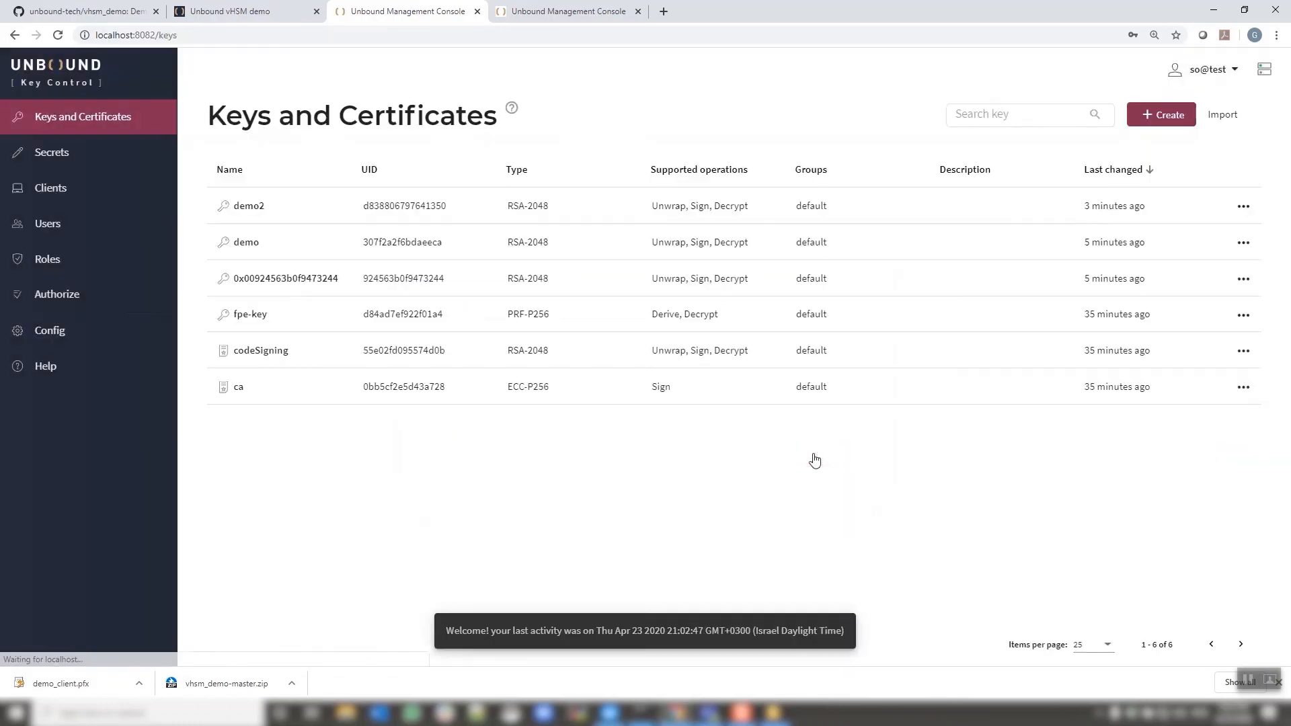
# Download the Entry Point's last 24 hours of crypto logs and open the archive
pyautogui.click(46, 339)
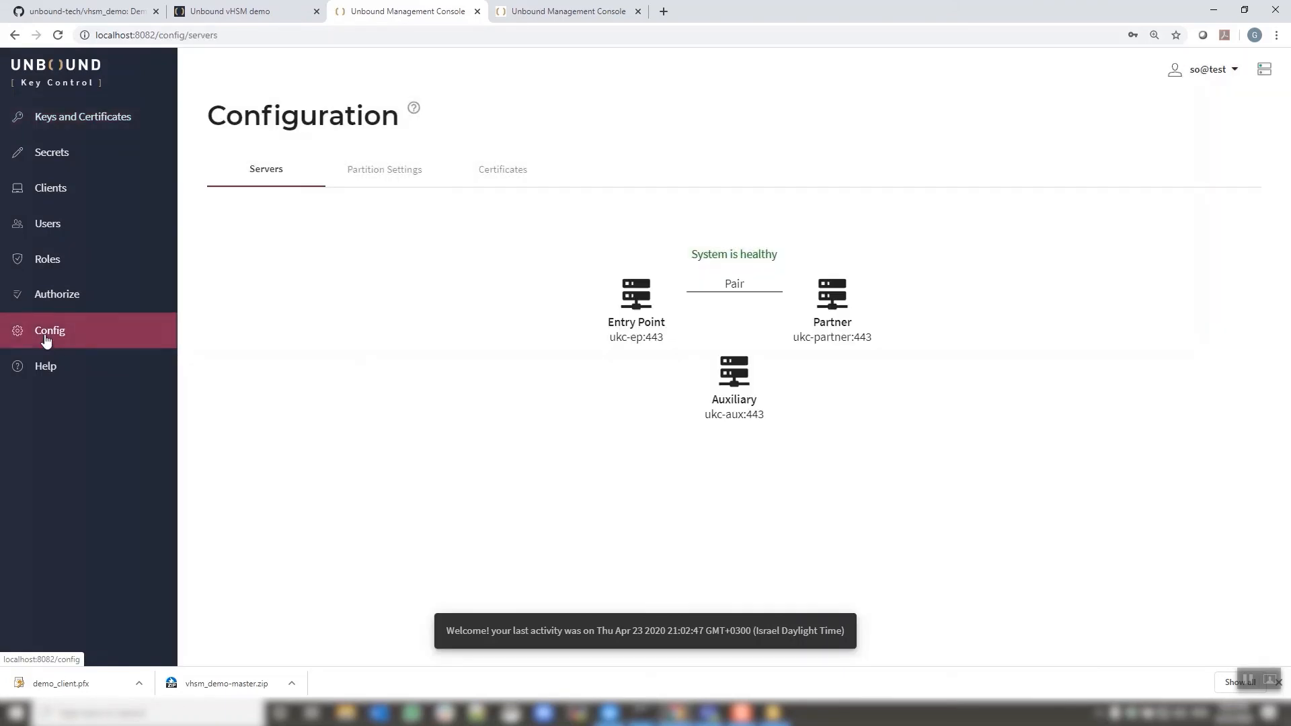
pyautogui.click(614, 291)
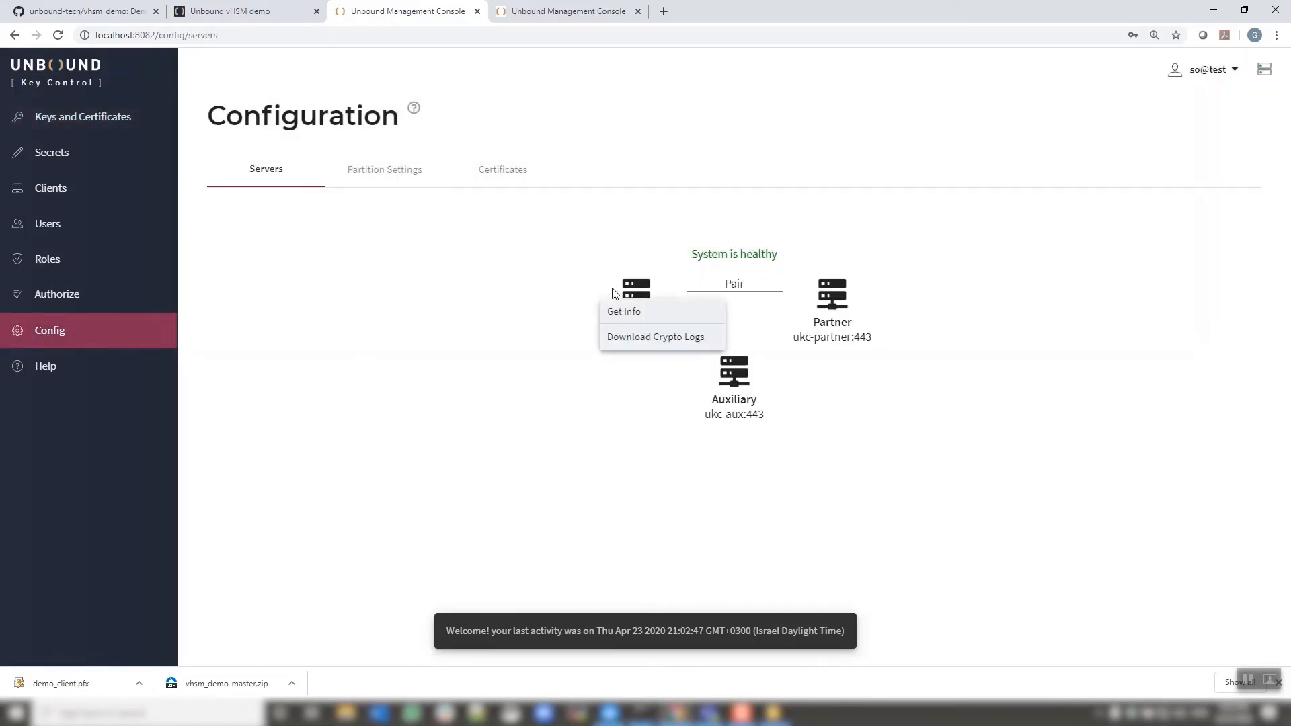
pyautogui.click(642, 338)
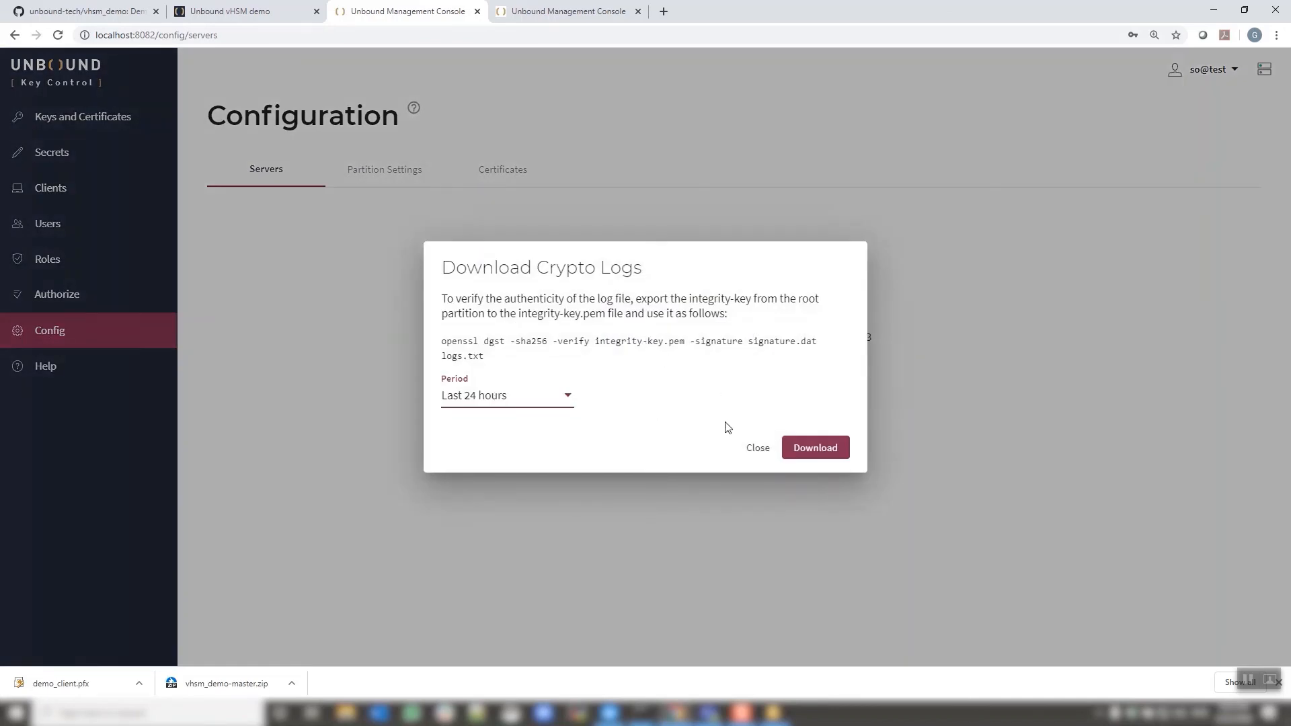
pyautogui.click(808, 449)
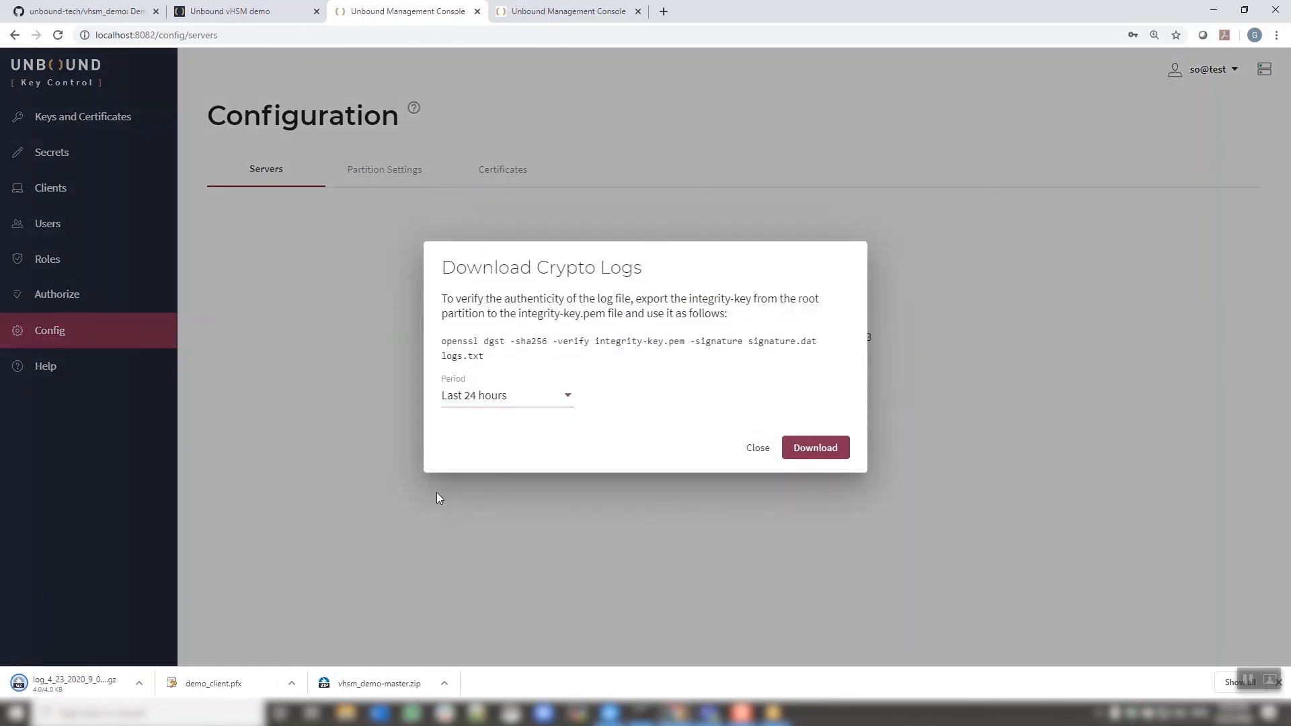
pyautogui.click(758, 449)
pyautogui.click(138, 683)
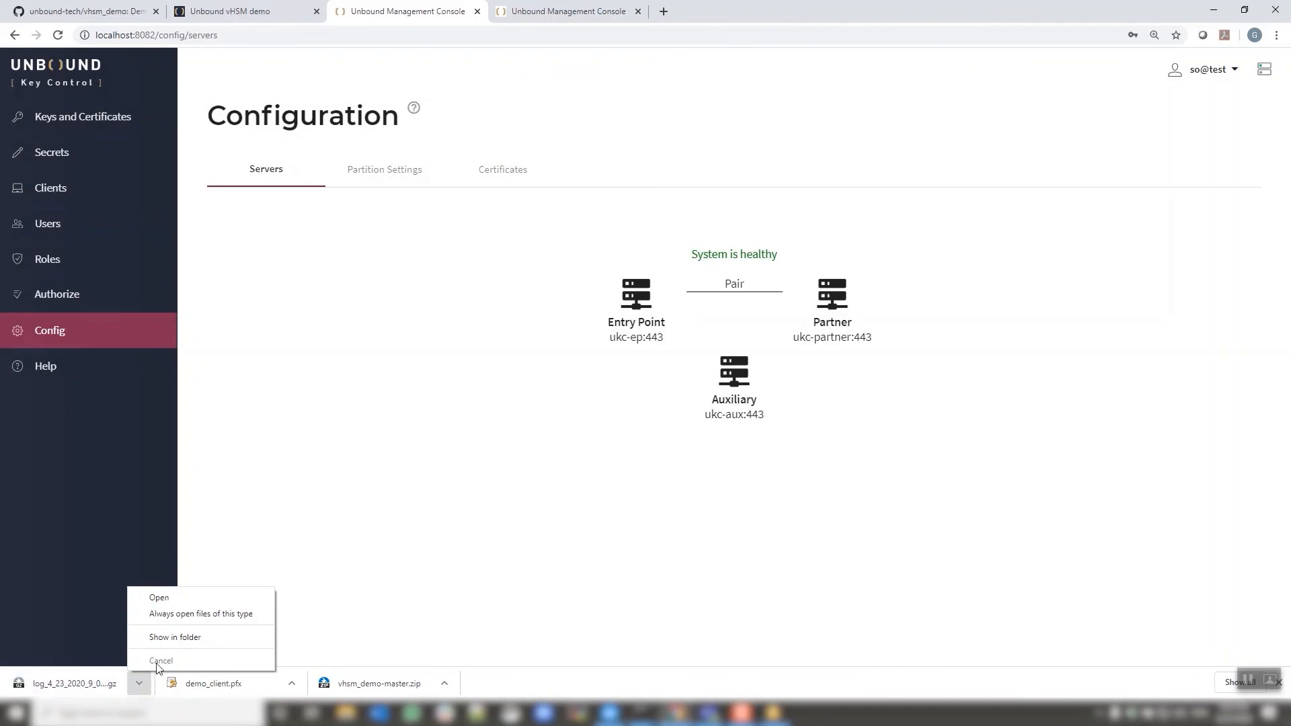
pyautogui.click(178, 601)
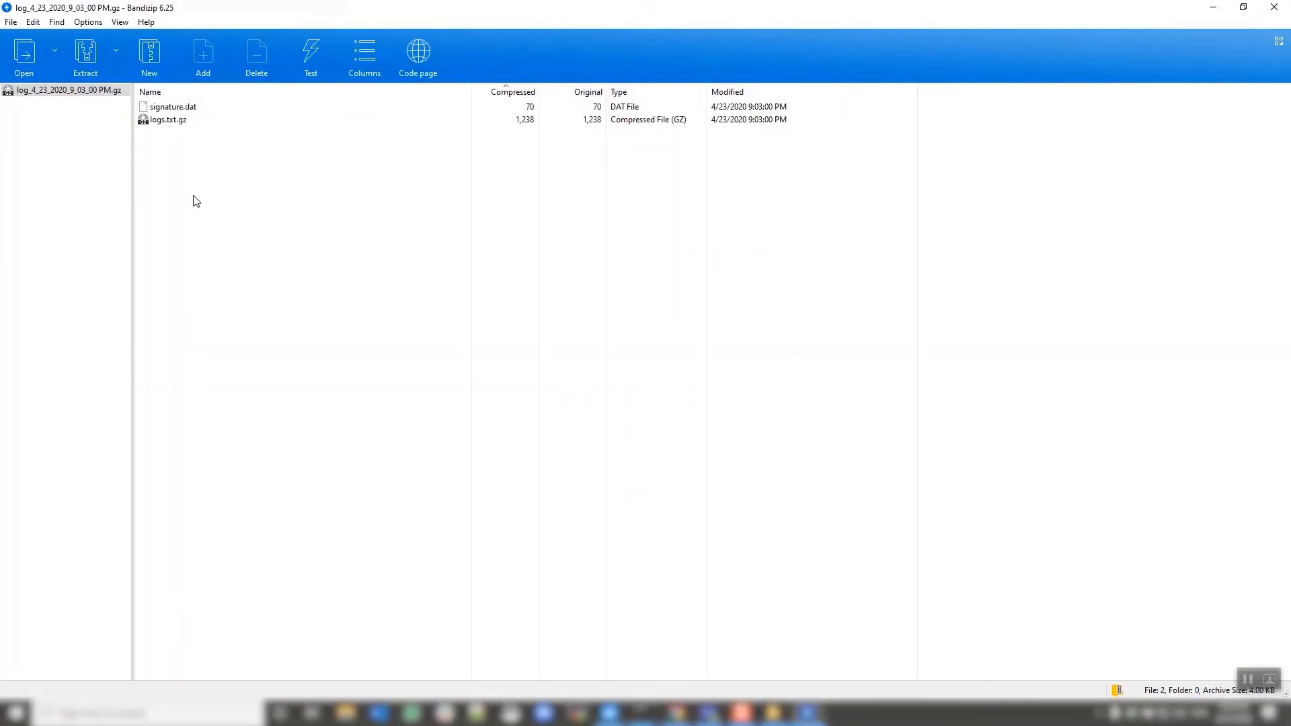
pyautogui.doubleClick(187, 121)
pyautogui.doubleClick(188, 107)
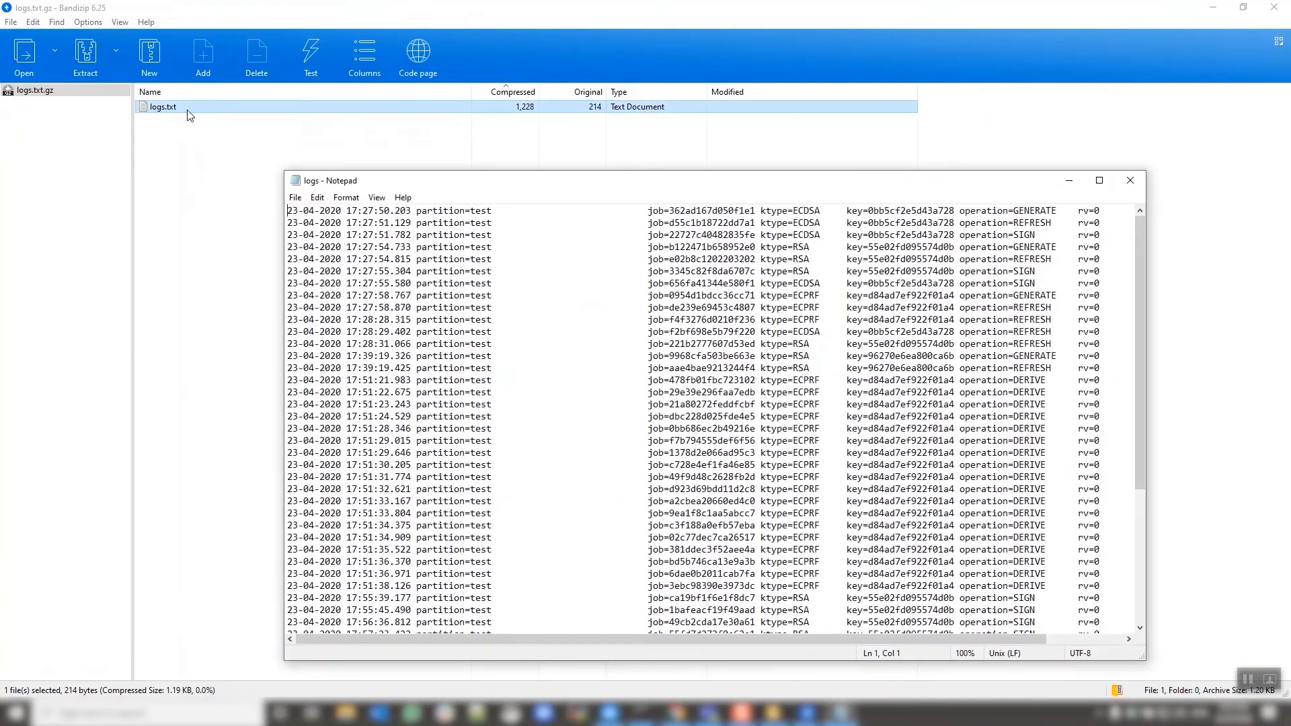
pyautogui.scroll(-6, 915, 386)
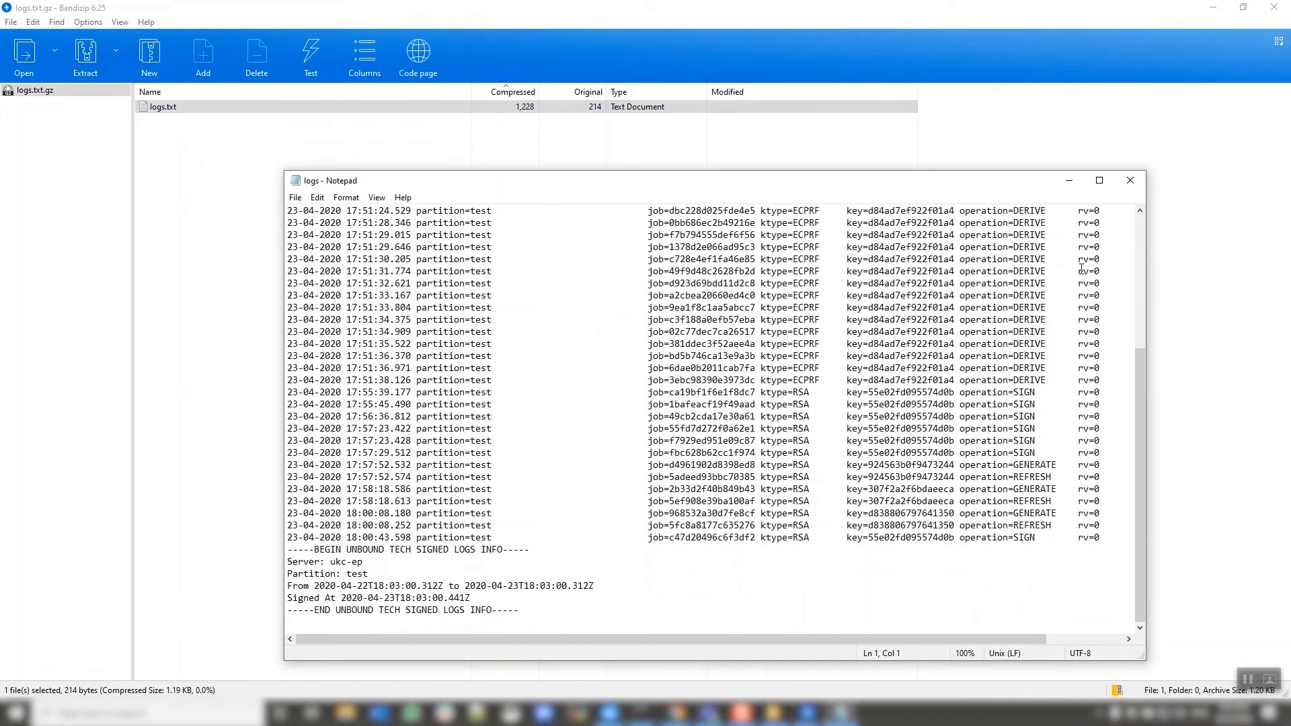
pyautogui.click(1130, 181)
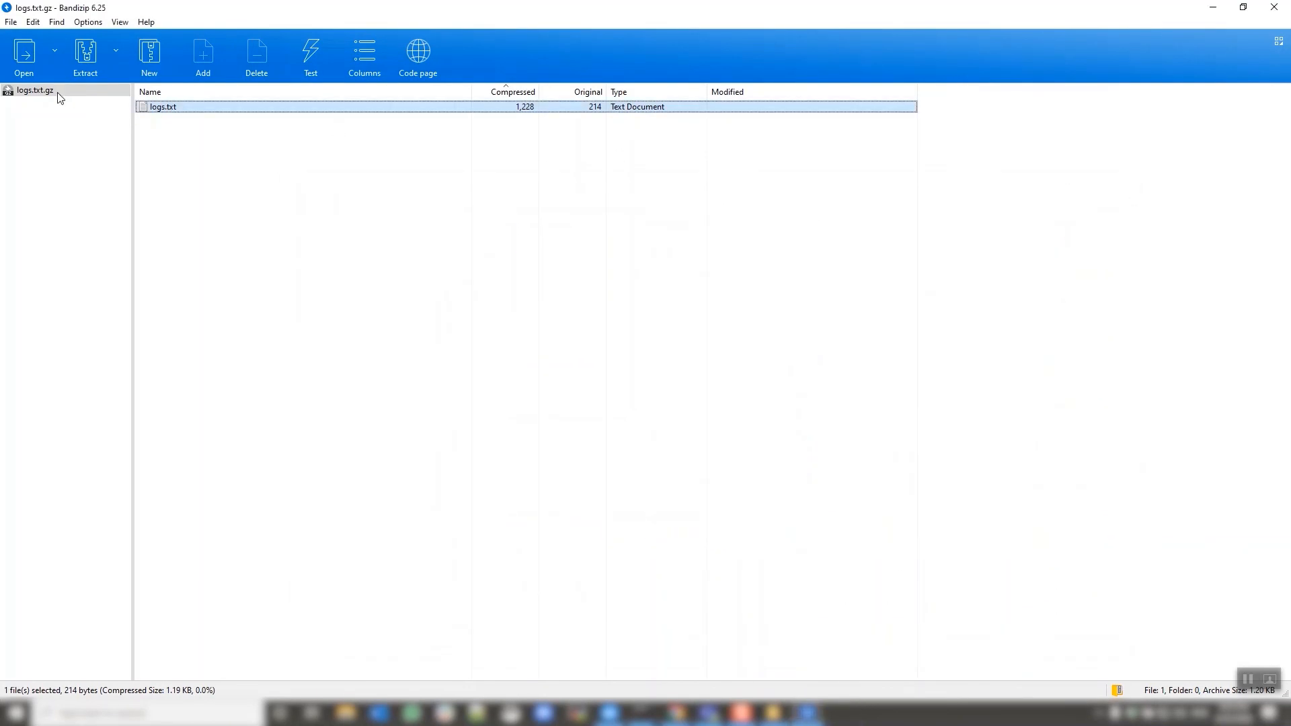
pyautogui.click(807, 714)
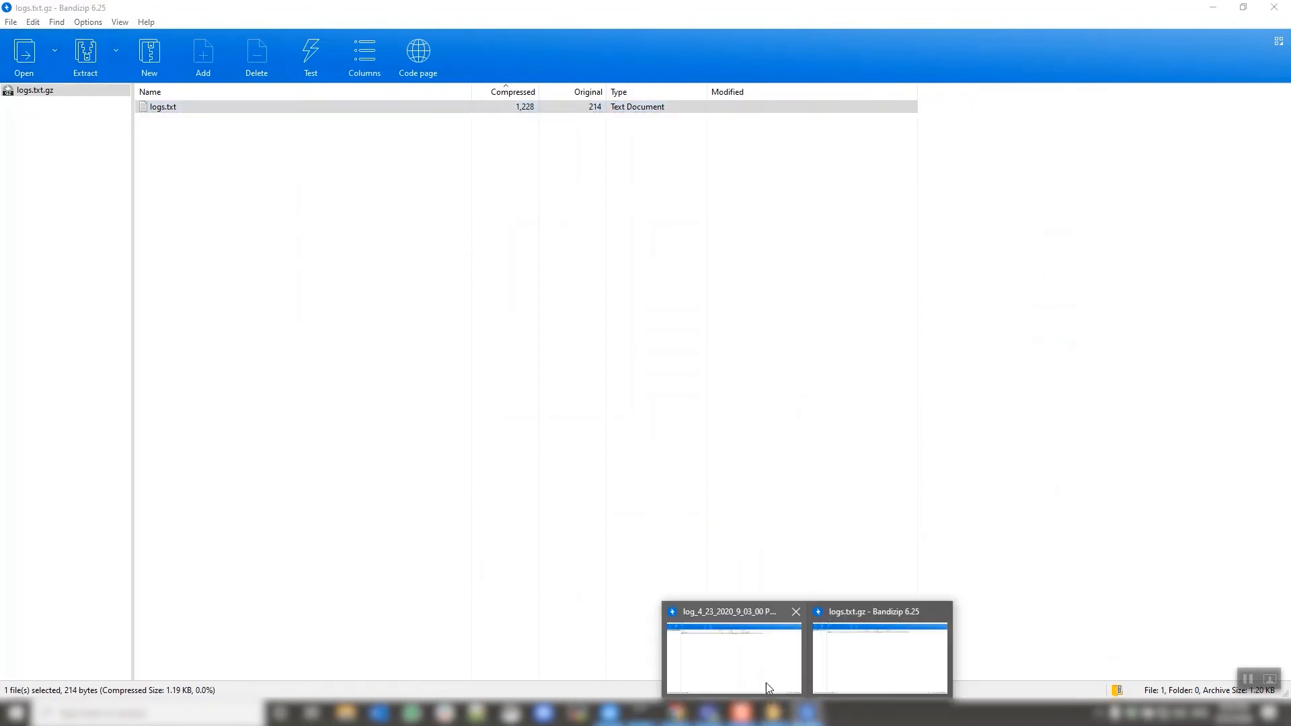
pyautogui.click(768, 687)
pyautogui.click(195, 108)
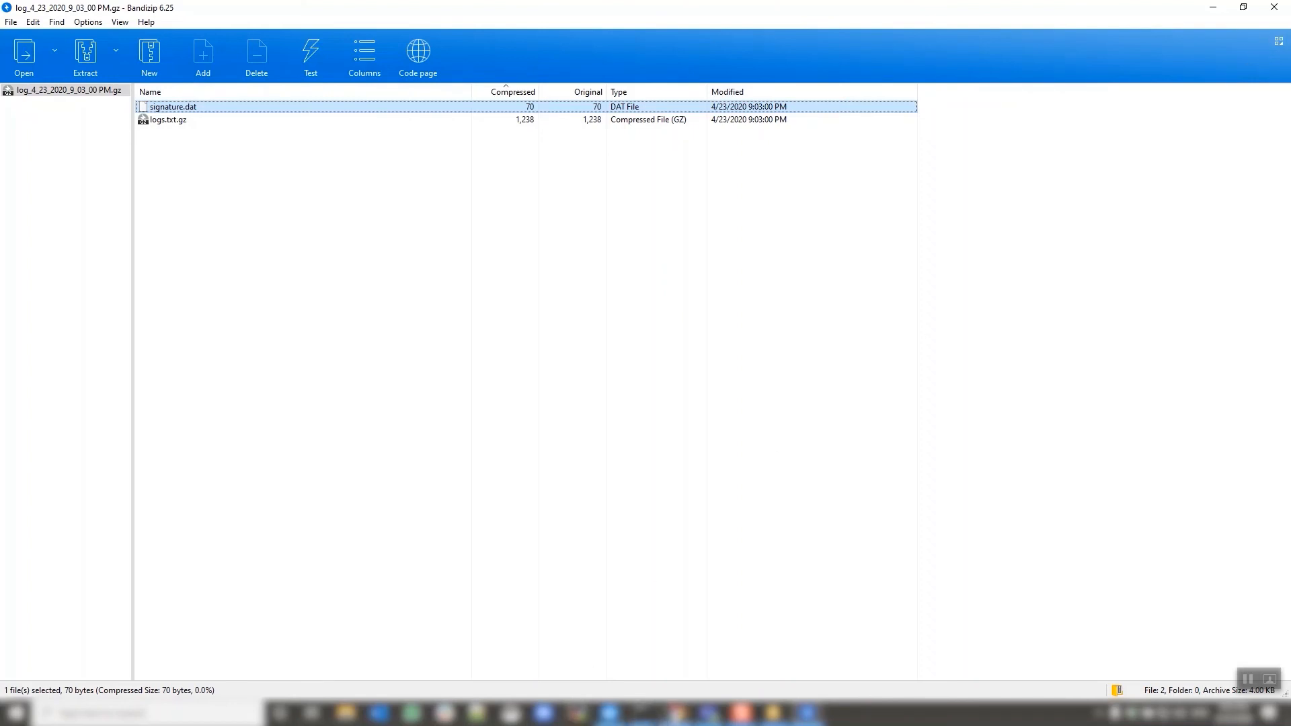
pyautogui.click(677, 713)
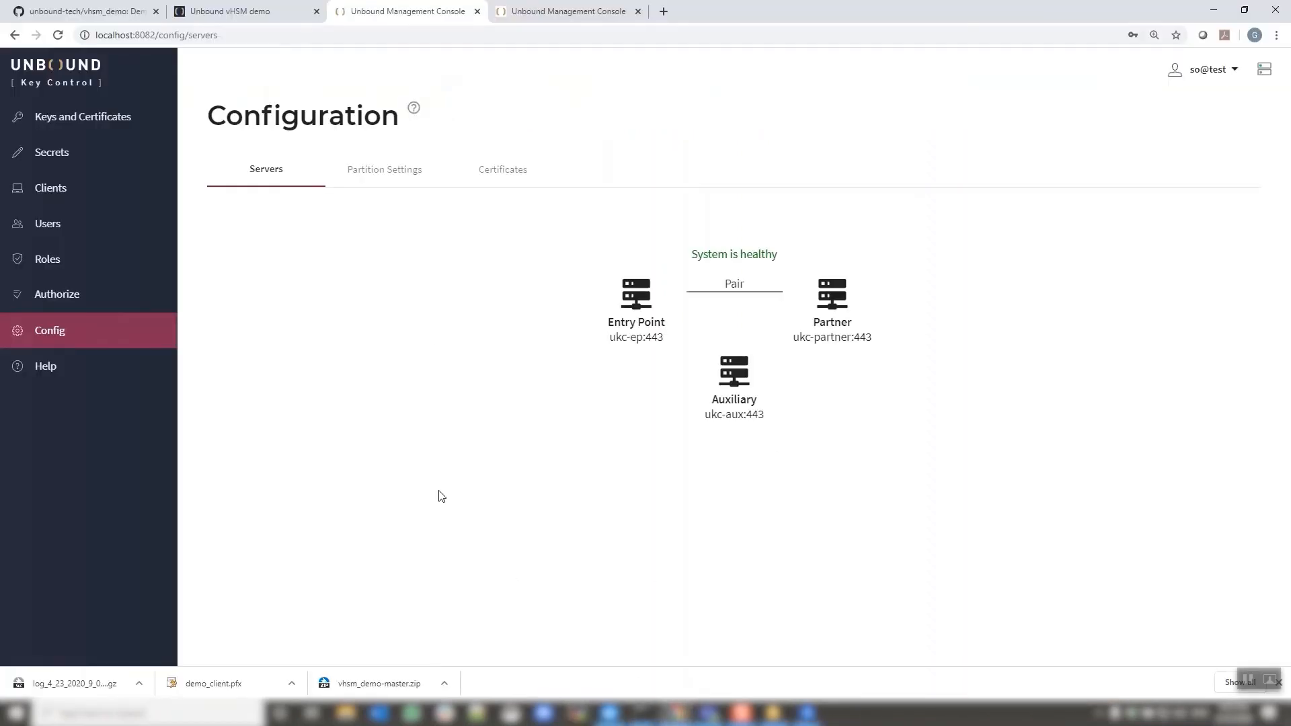
# Log out as so@test and open the vHSM demo's Resources page of UKC guides
pyautogui.click(1232, 76)
pyautogui.click(1214, 119)
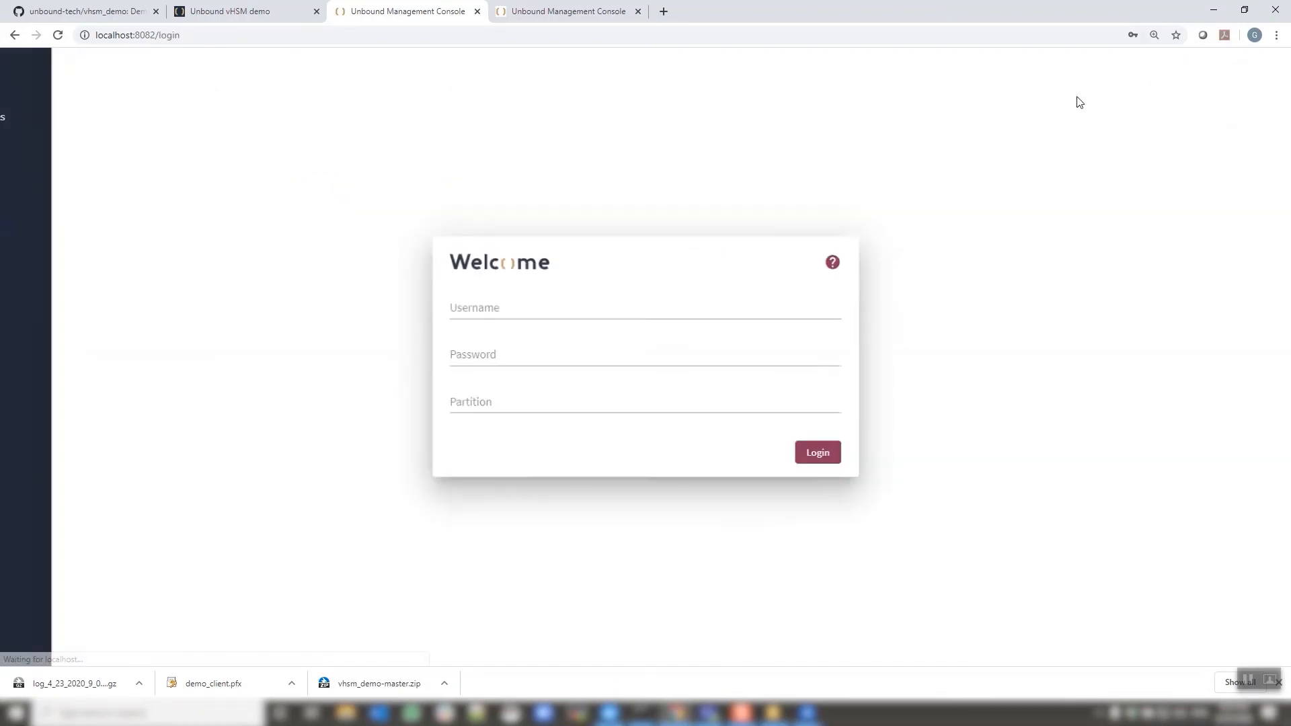
pyautogui.click(249, 12)
pyautogui.click(204, 81)
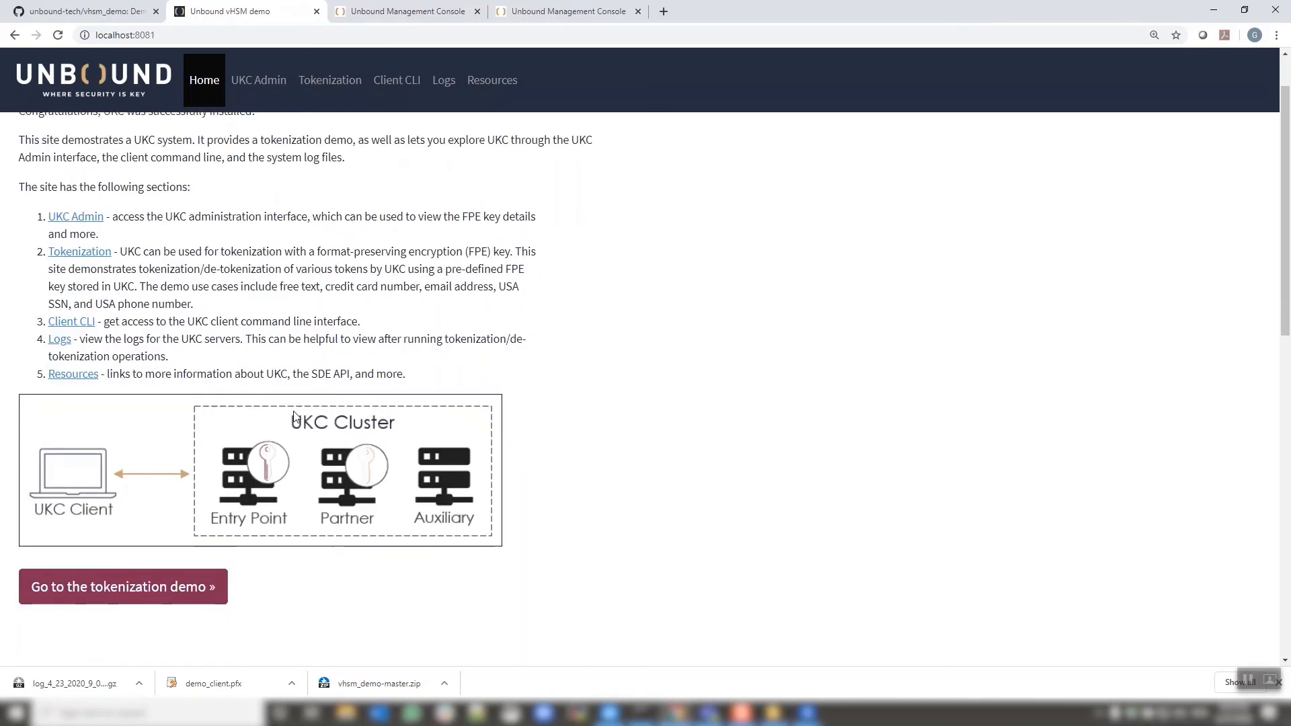
pyautogui.click(88, 445)
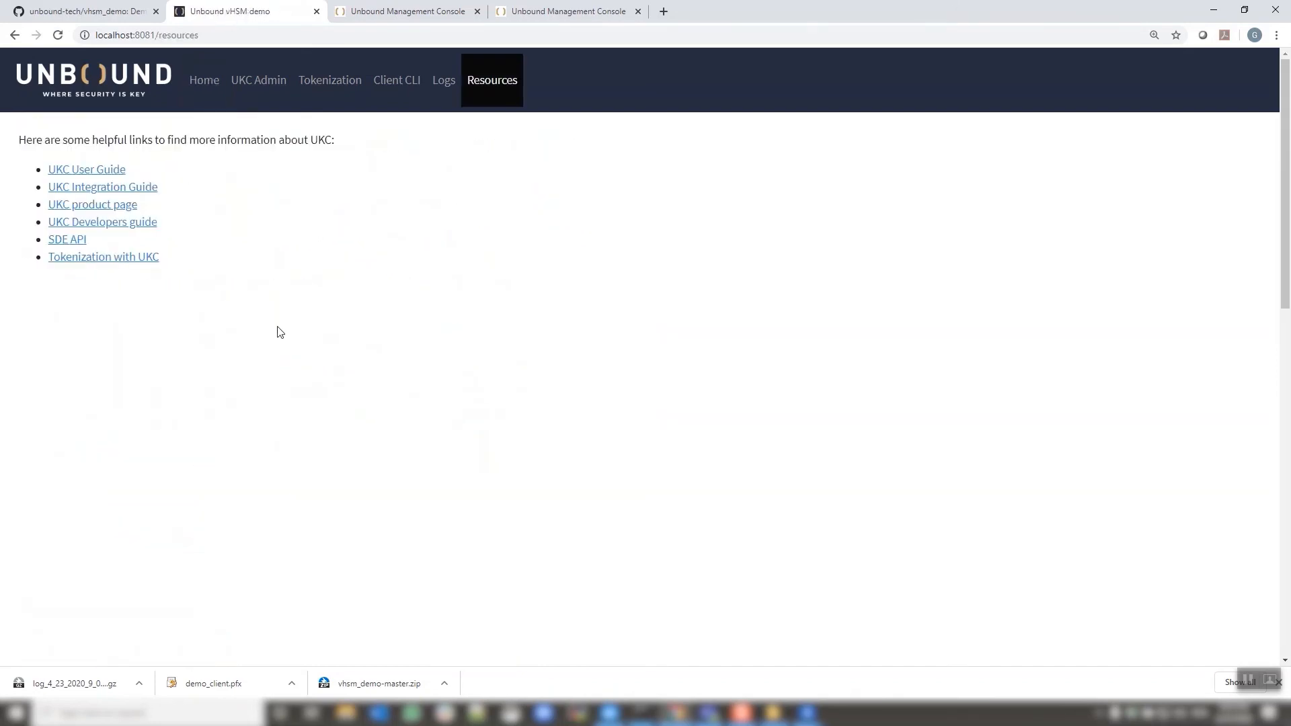